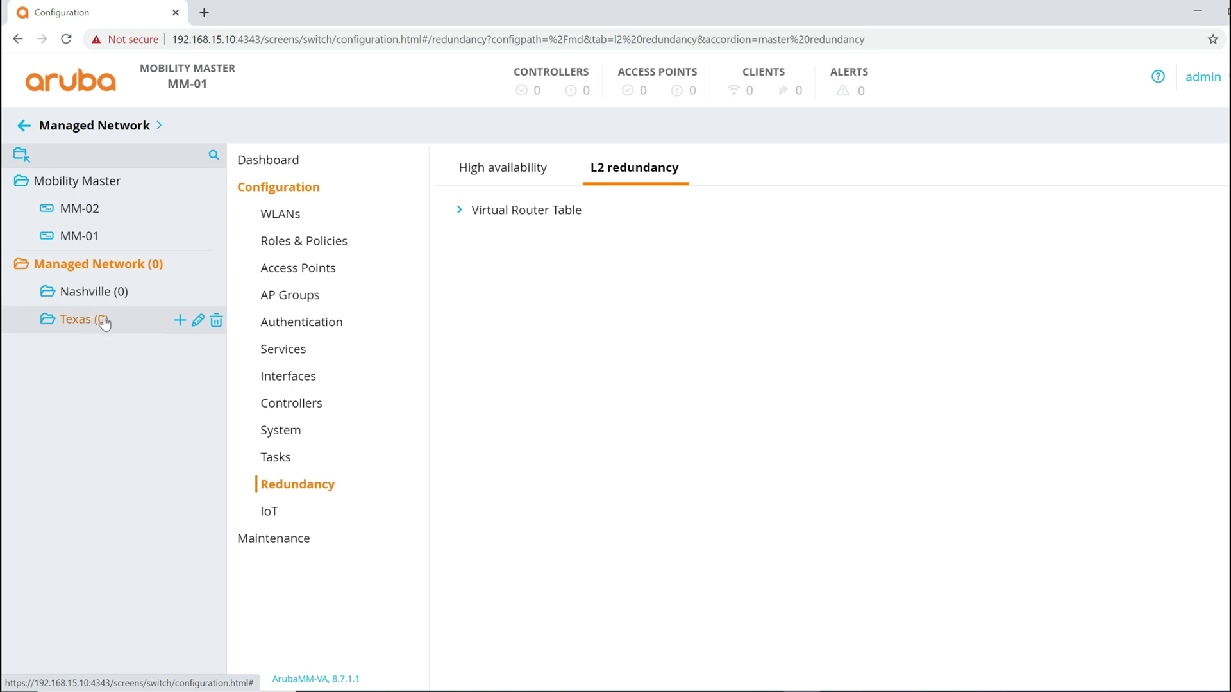
Step: Open the License page for the Mobility Master level, showing Global License Pool usage (AP 0/10, MM 0/10000)
click(93, 180)
click(289, 349)
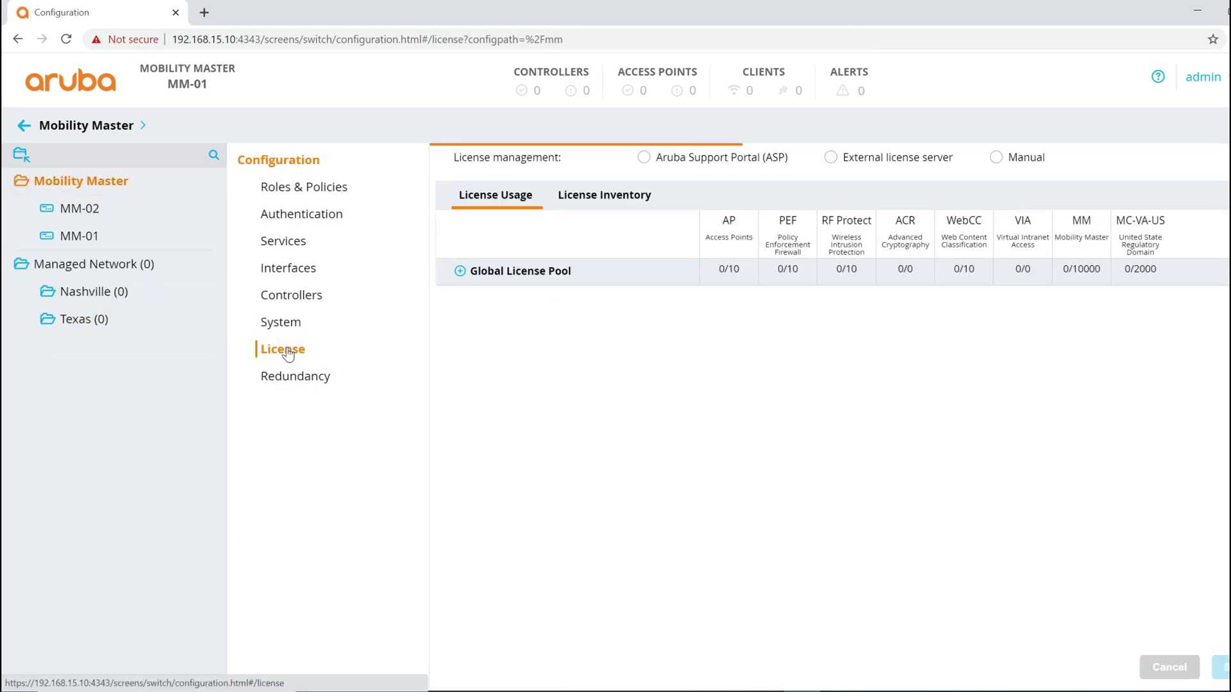
Step: Expand the Global License Pool usage details, then list the Texas and Nashville groups
click(520, 272)
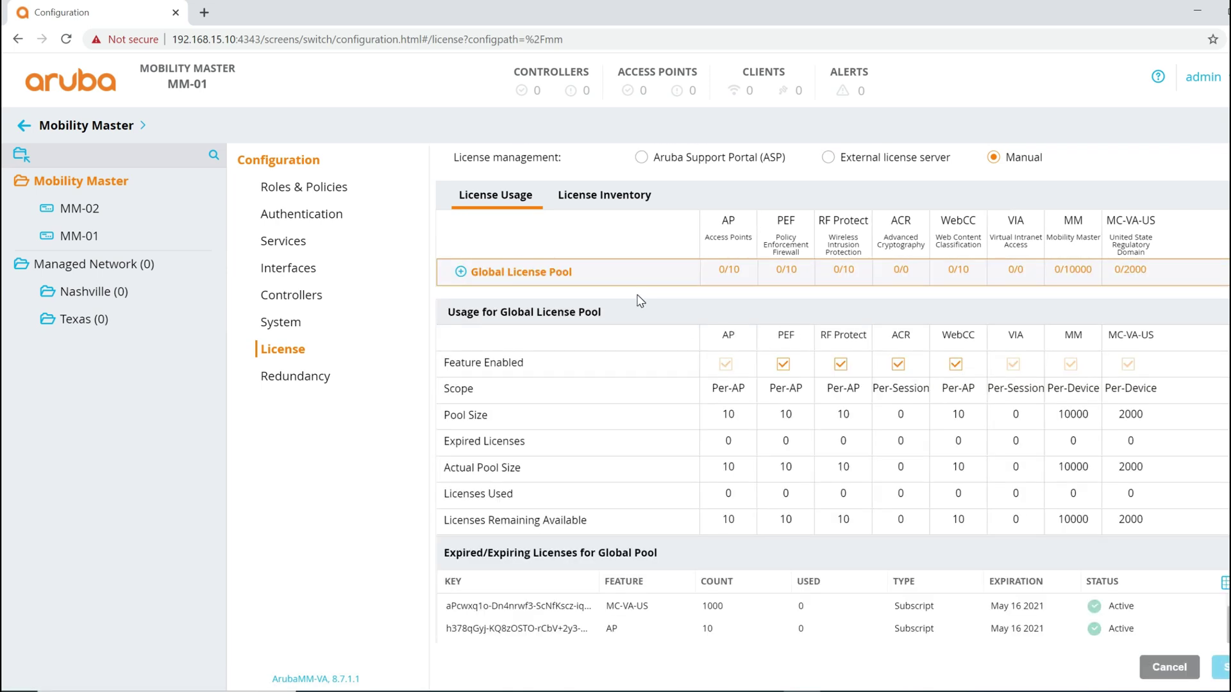
scroll(1011, 287, down, 3)
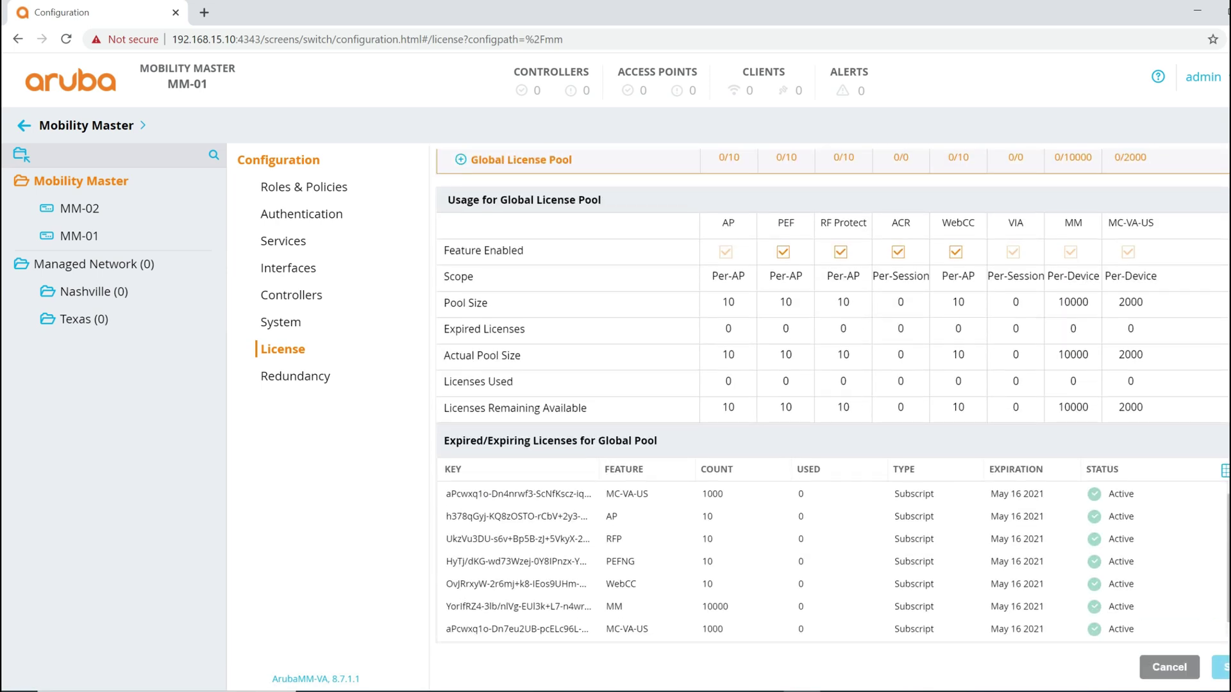
scroll(1011, 287, up, 2)
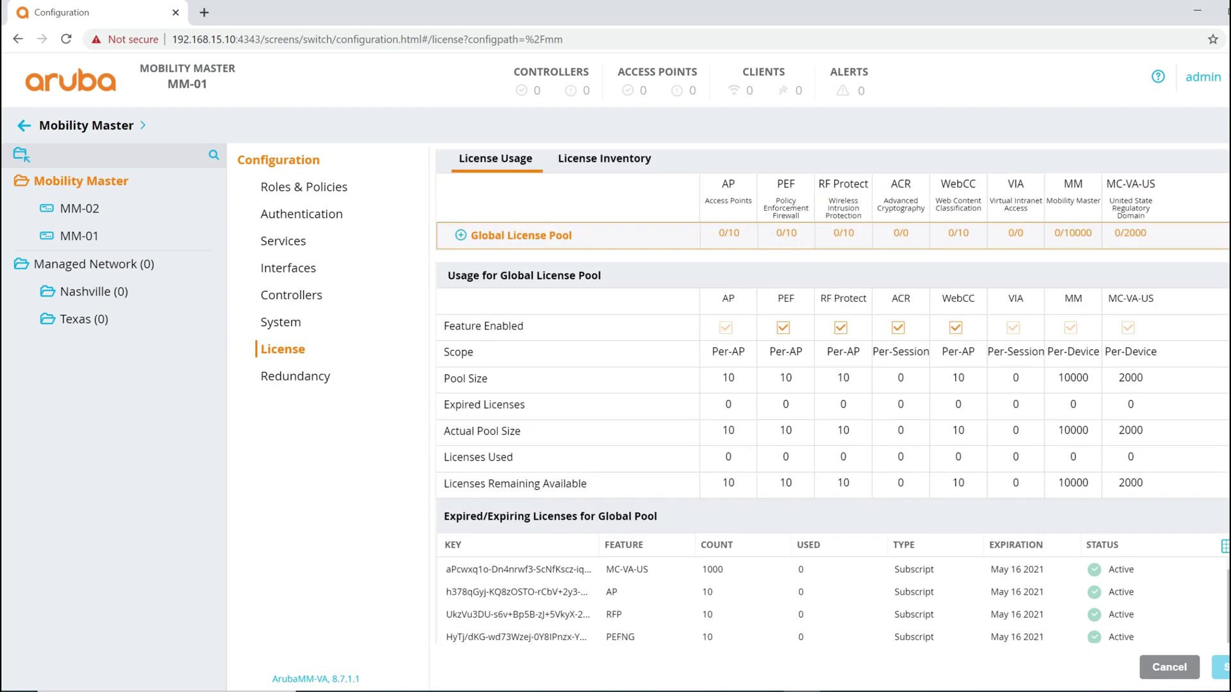
click(519, 248)
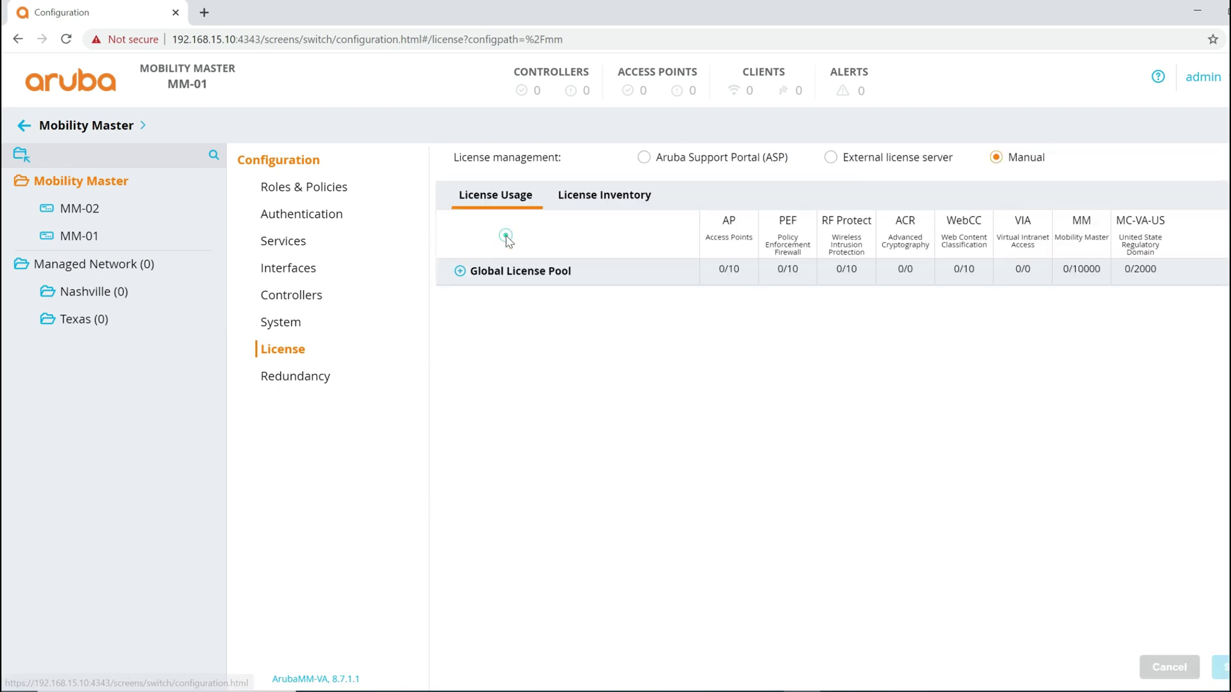
click(459, 271)
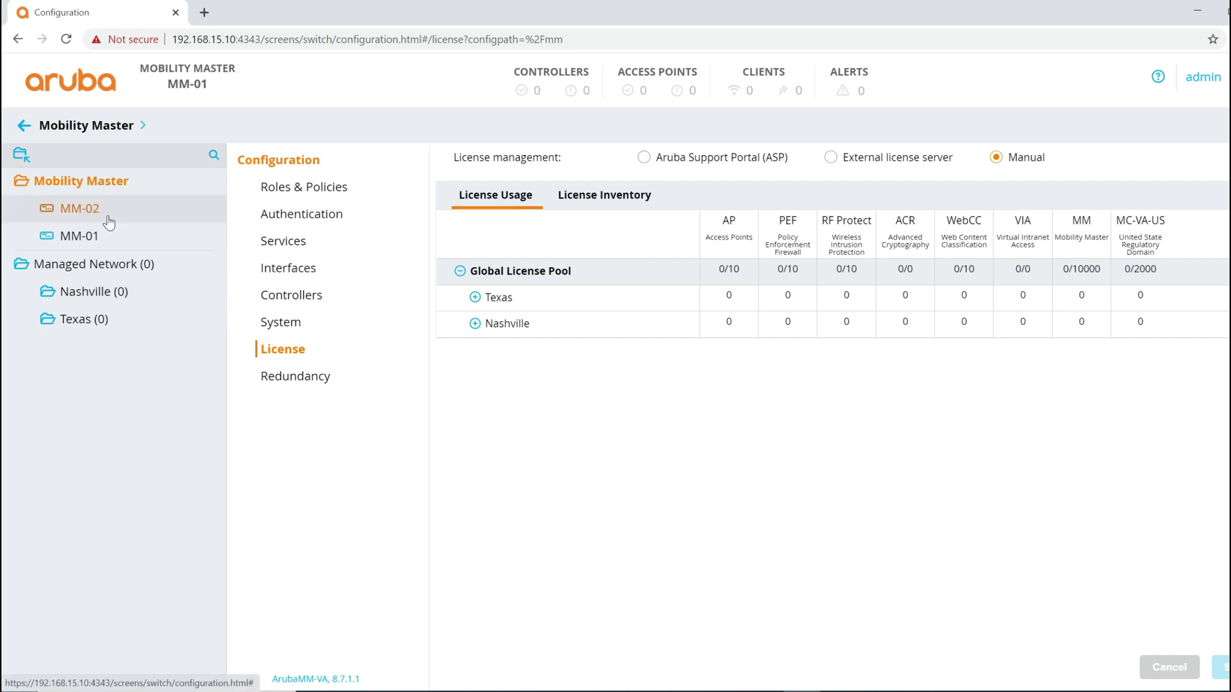
Step: Check Nashville's and the Managed Network's infrastructure dashboards for controllers, then start a new browser tab
click(93, 291)
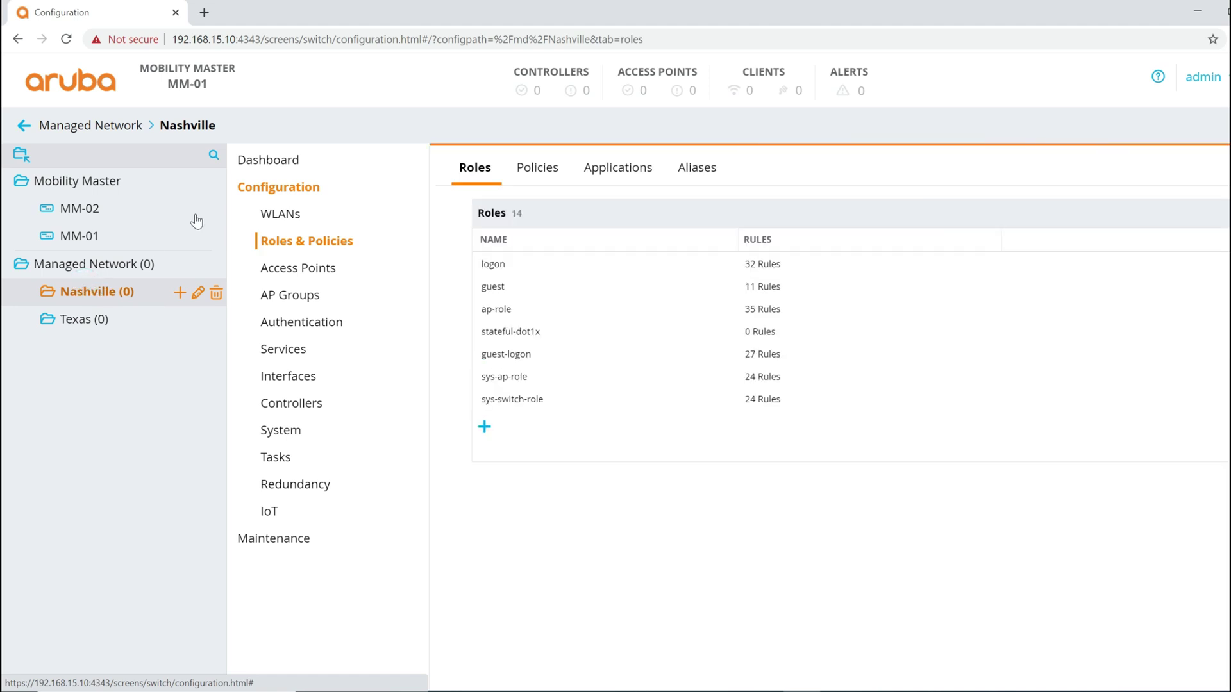
click(259, 167)
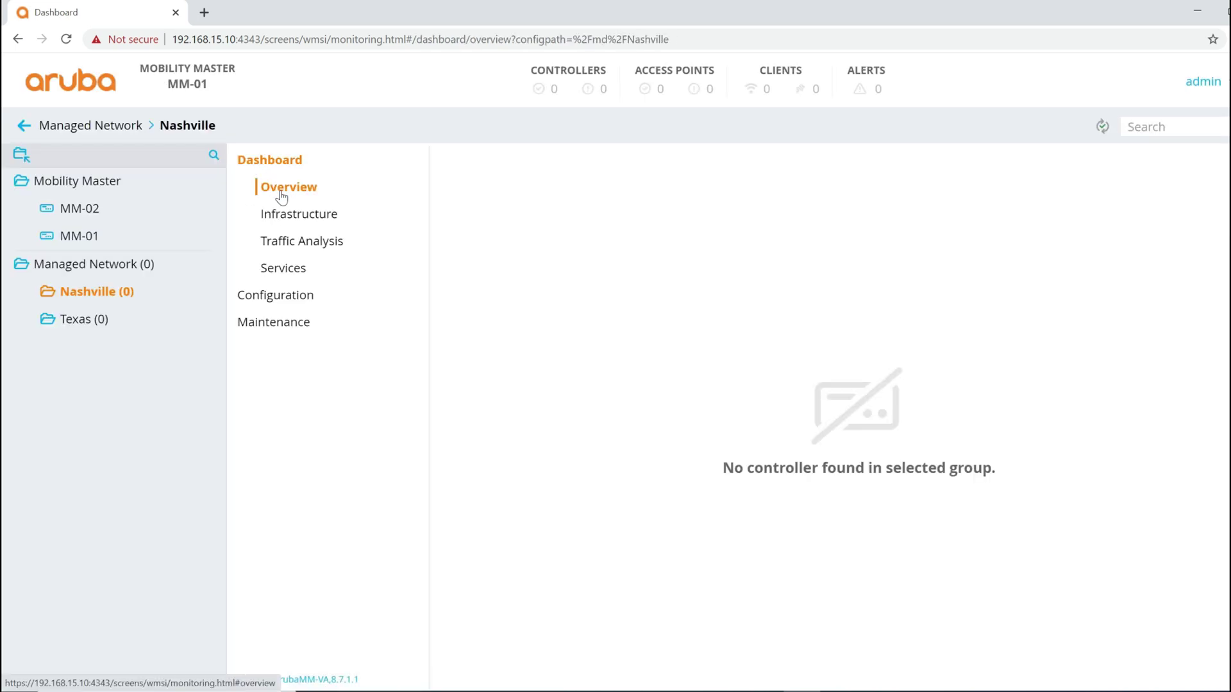
click(289, 214)
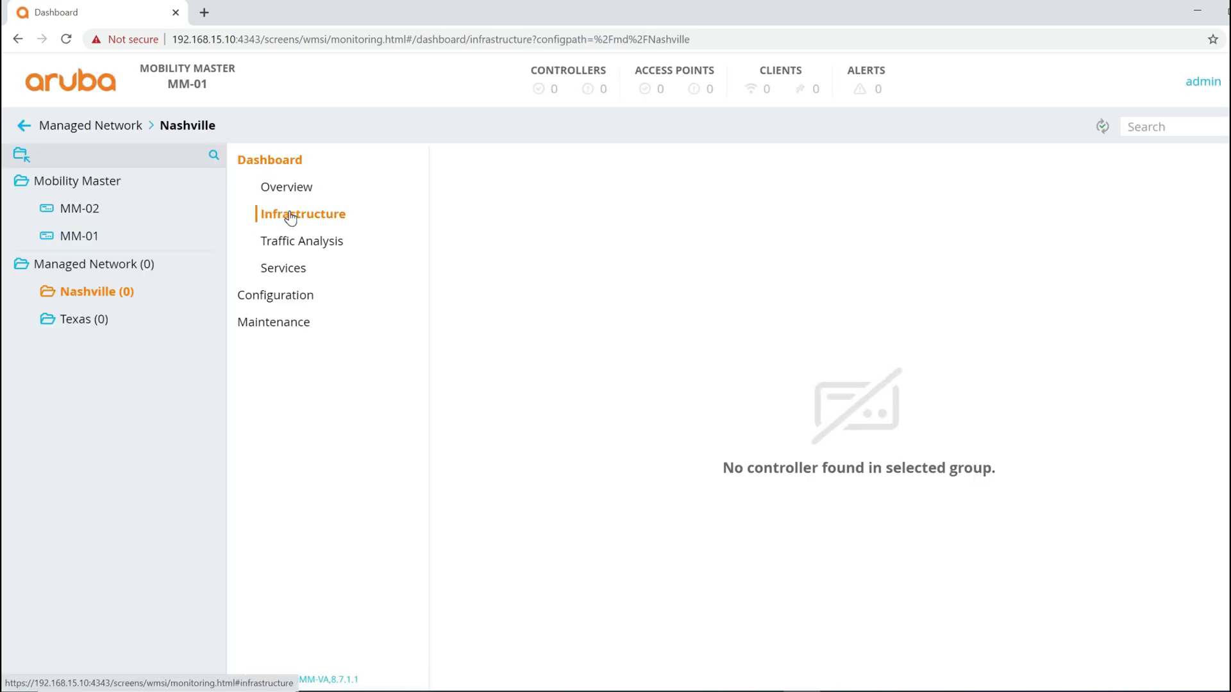
click(101, 265)
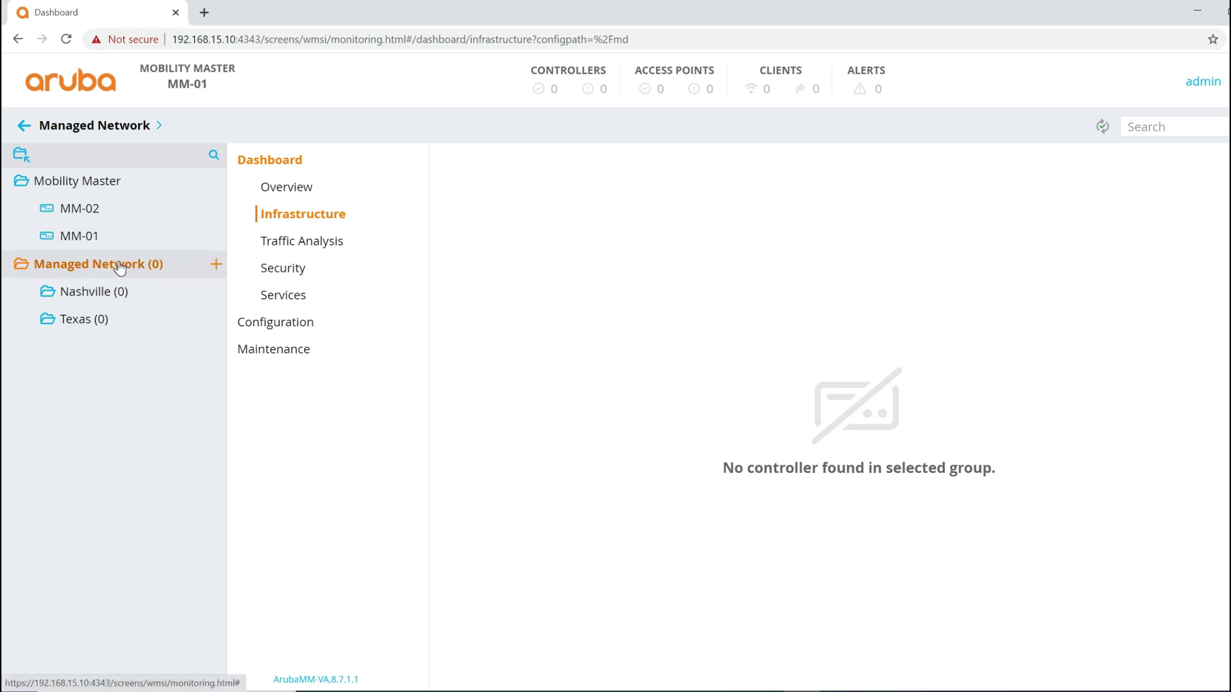
click(204, 13)
Step: Load asp.arubanetworks.com, sign in with a partner login, and go to Software & Documents
text(as)
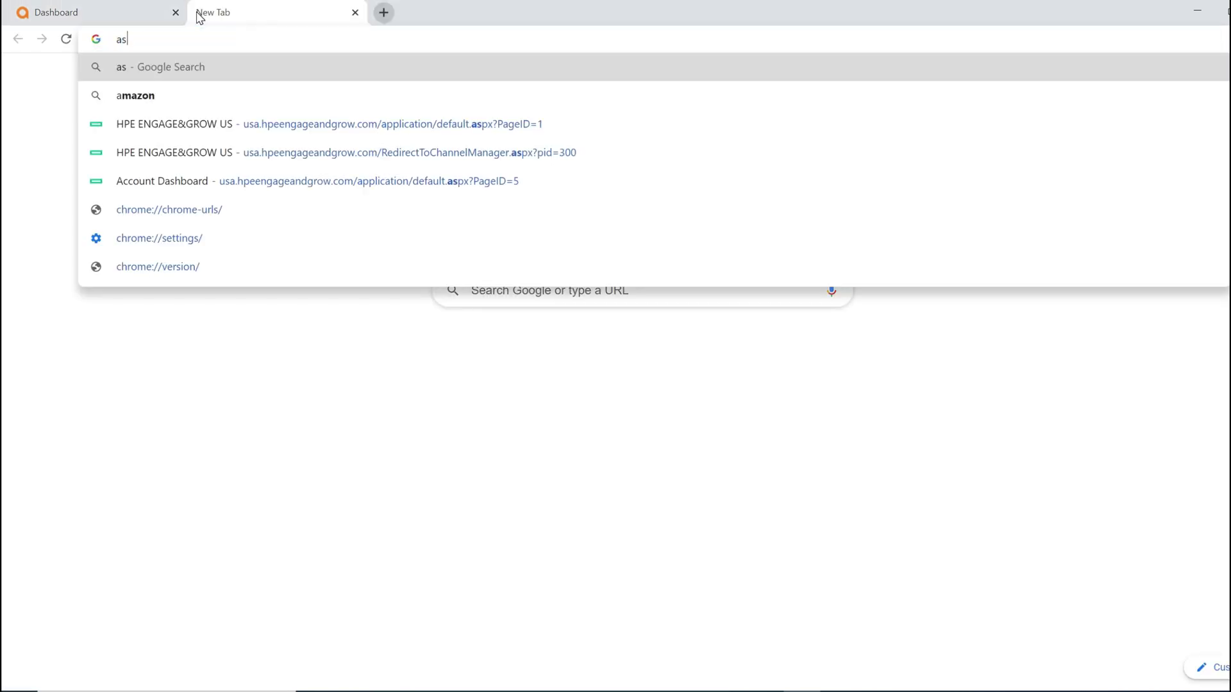
text(p.arub)
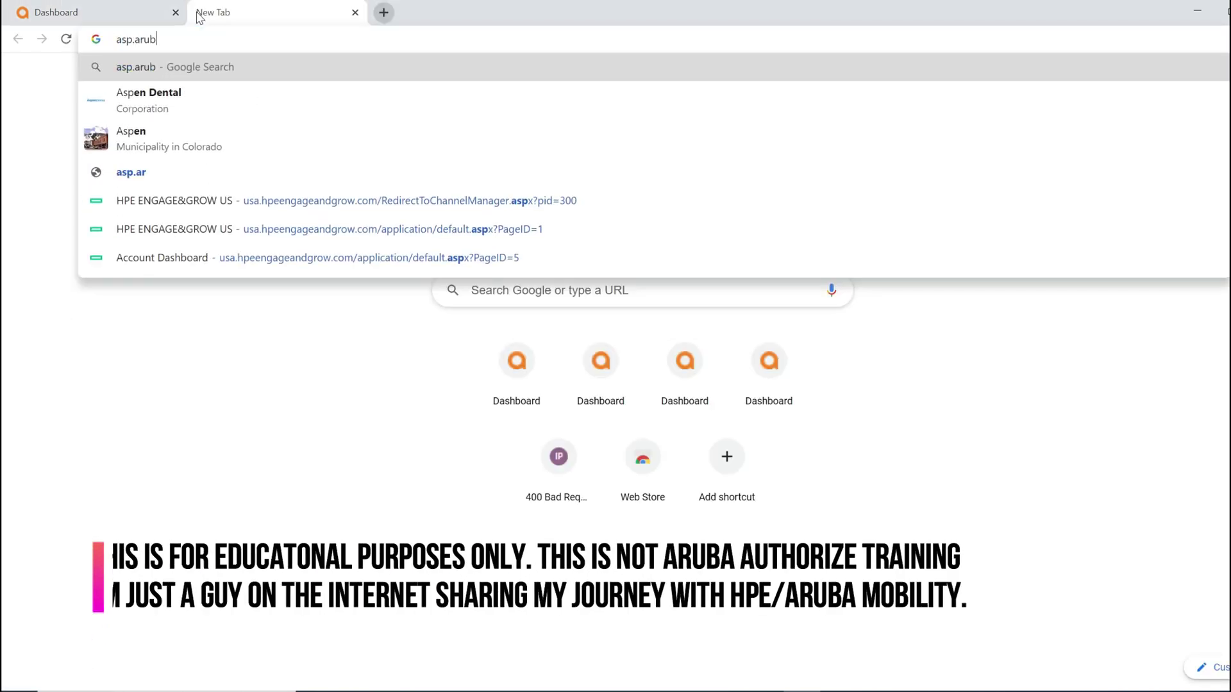
text(anetworks.com)
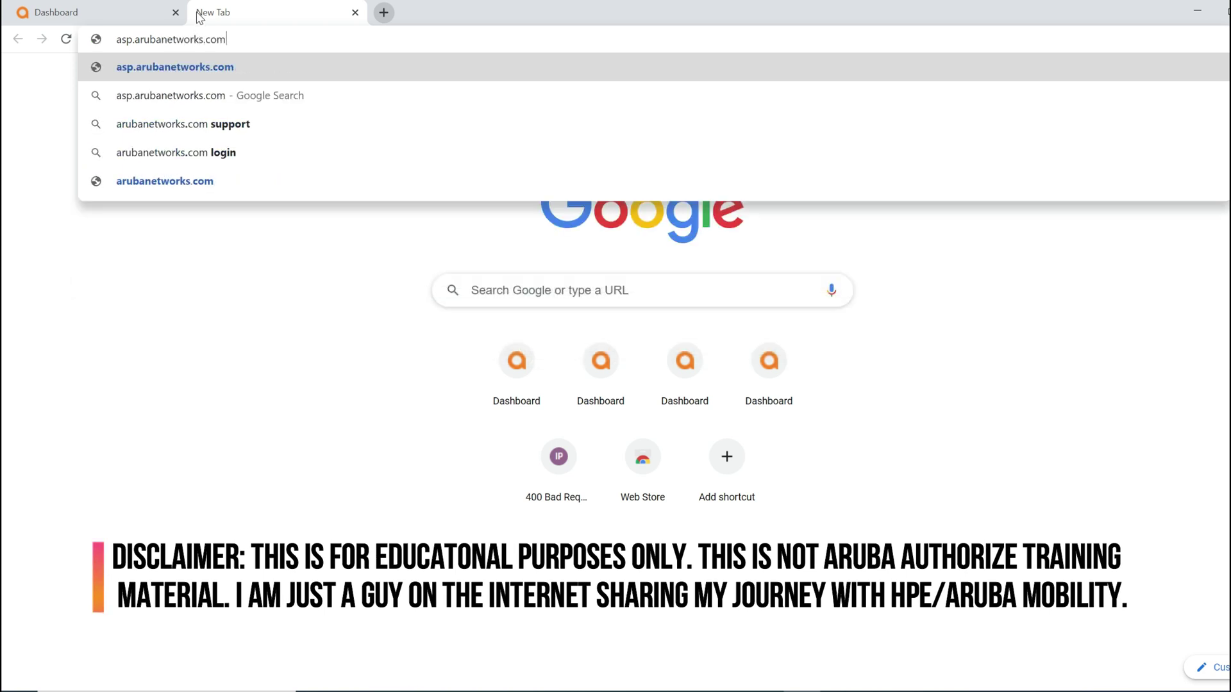
key(Return)
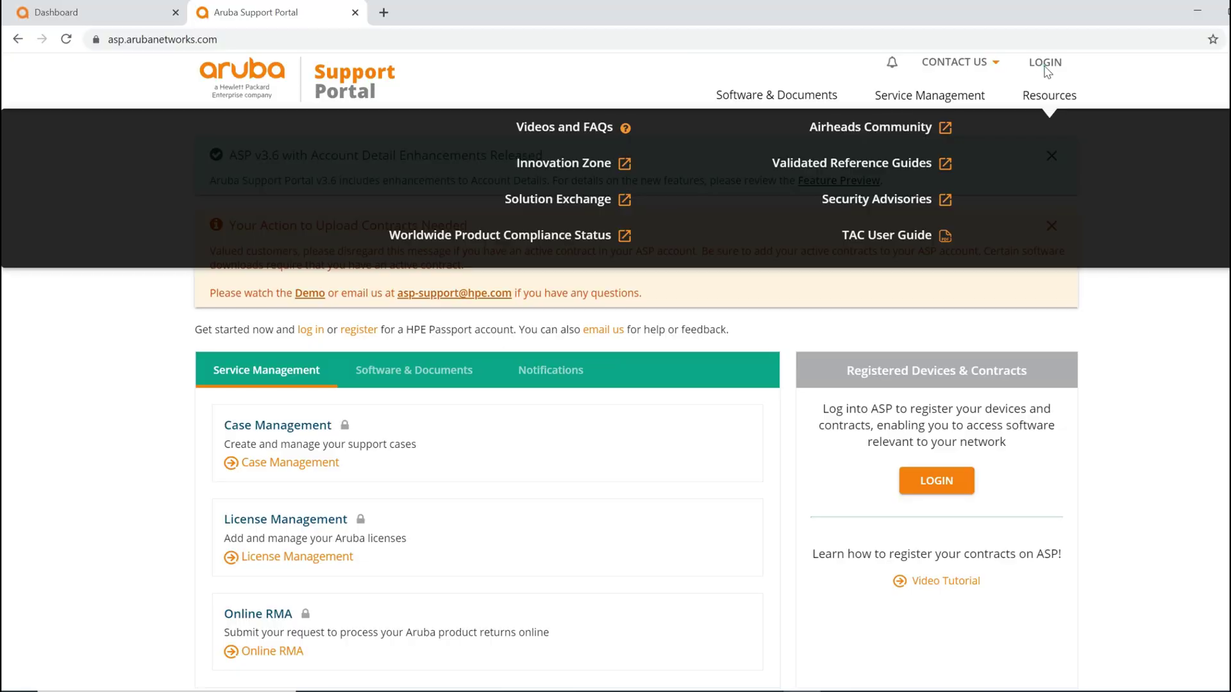
click(1044, 68)
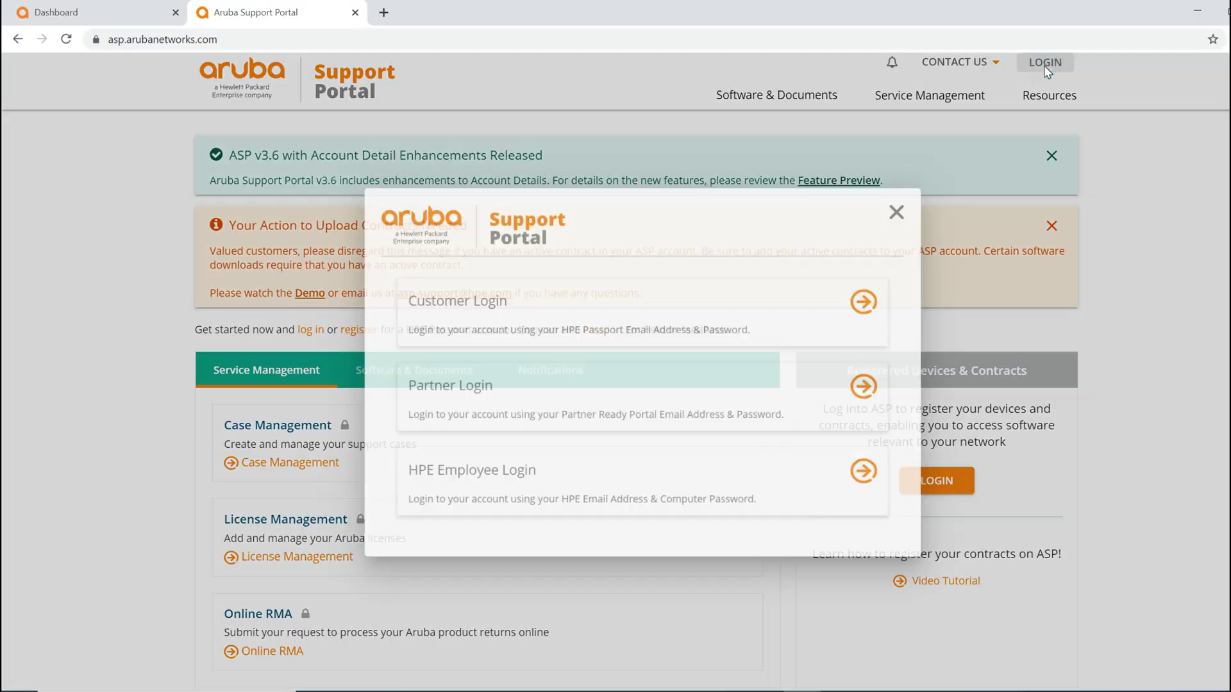
click(878, 389)
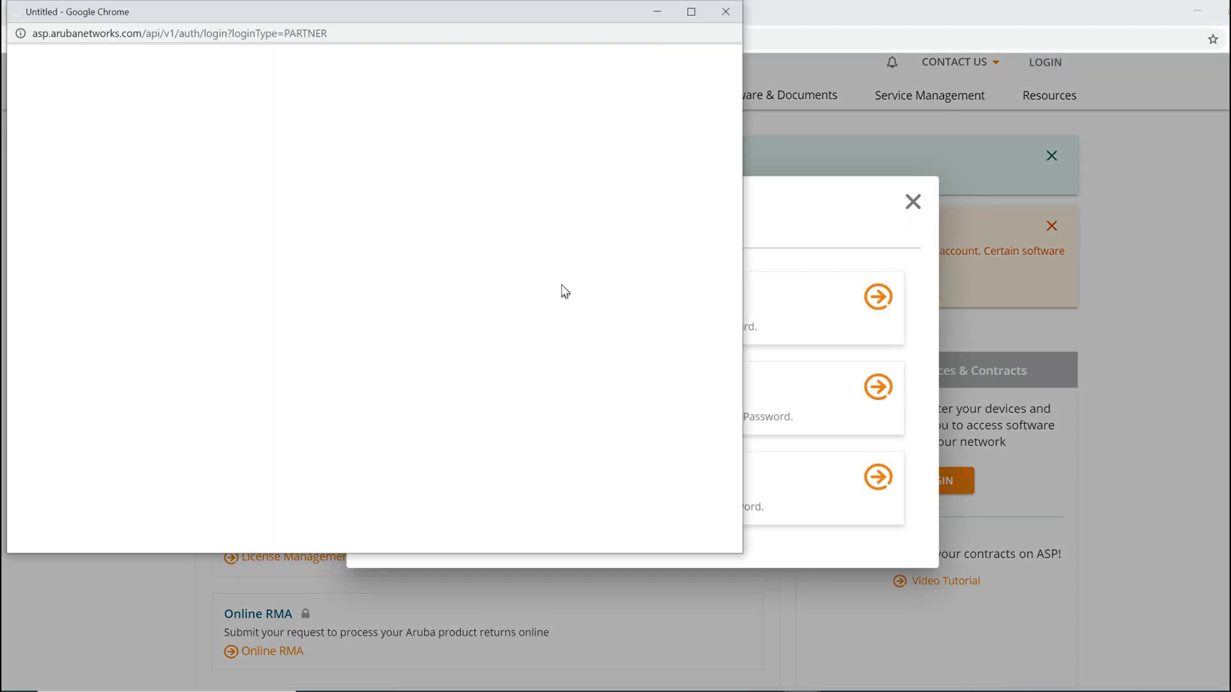
click(565, 250)
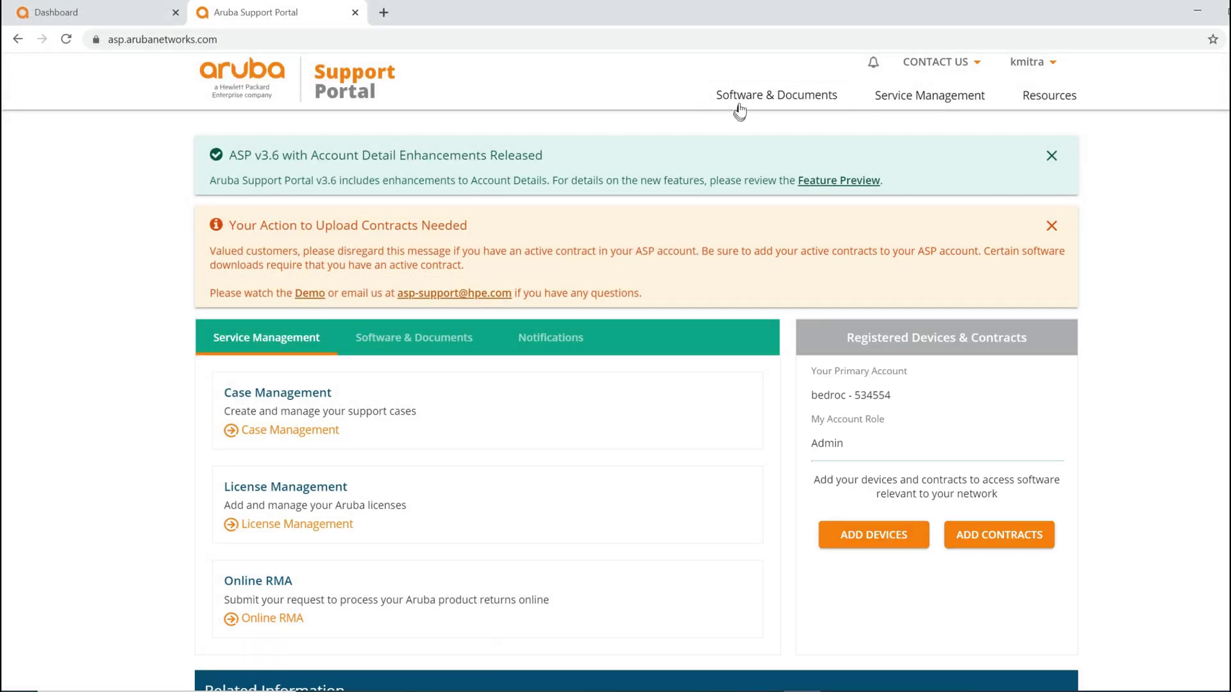
click(744, 98)
Step: Search the portal for 'vmc' and filter the results to Software files
click(377, 224)
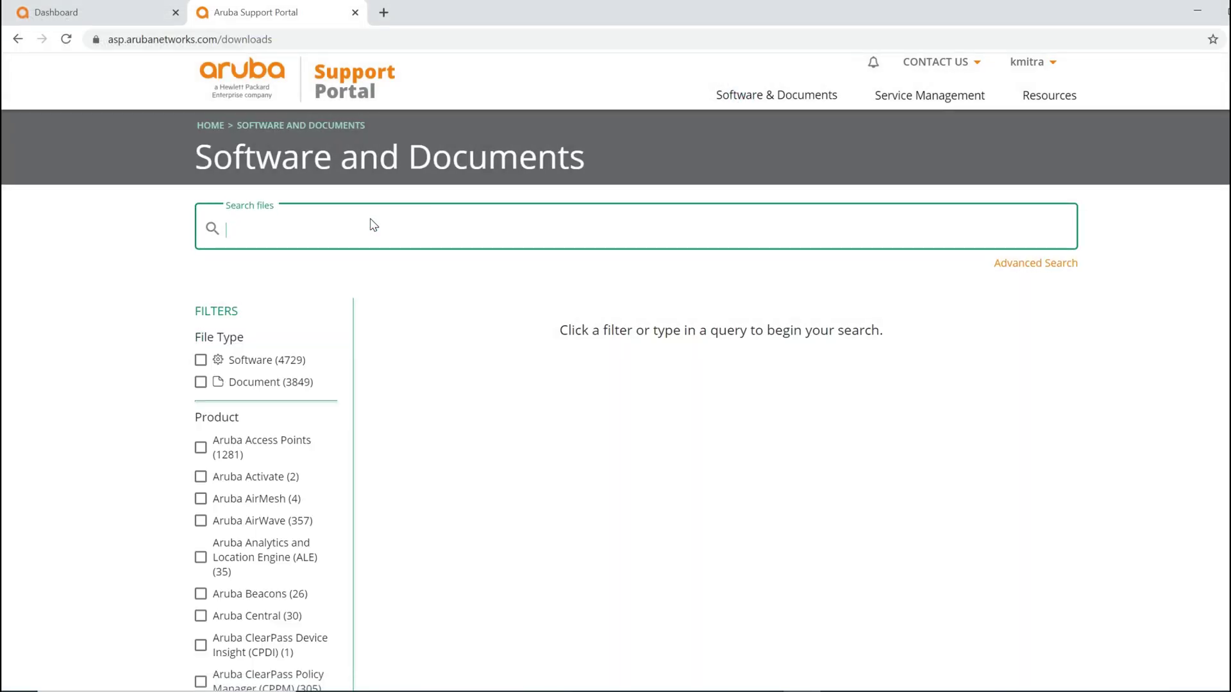
text(vmc)
key(Return)
click(202, 360)
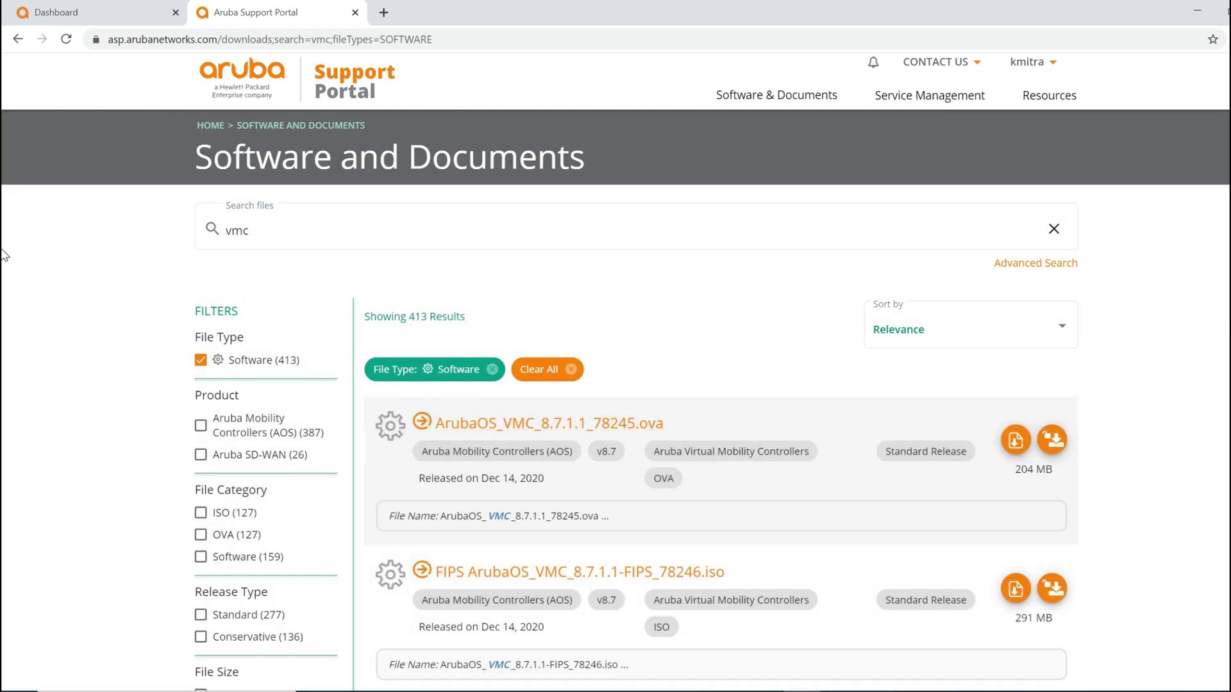
scroll(3, 255, down, 7)
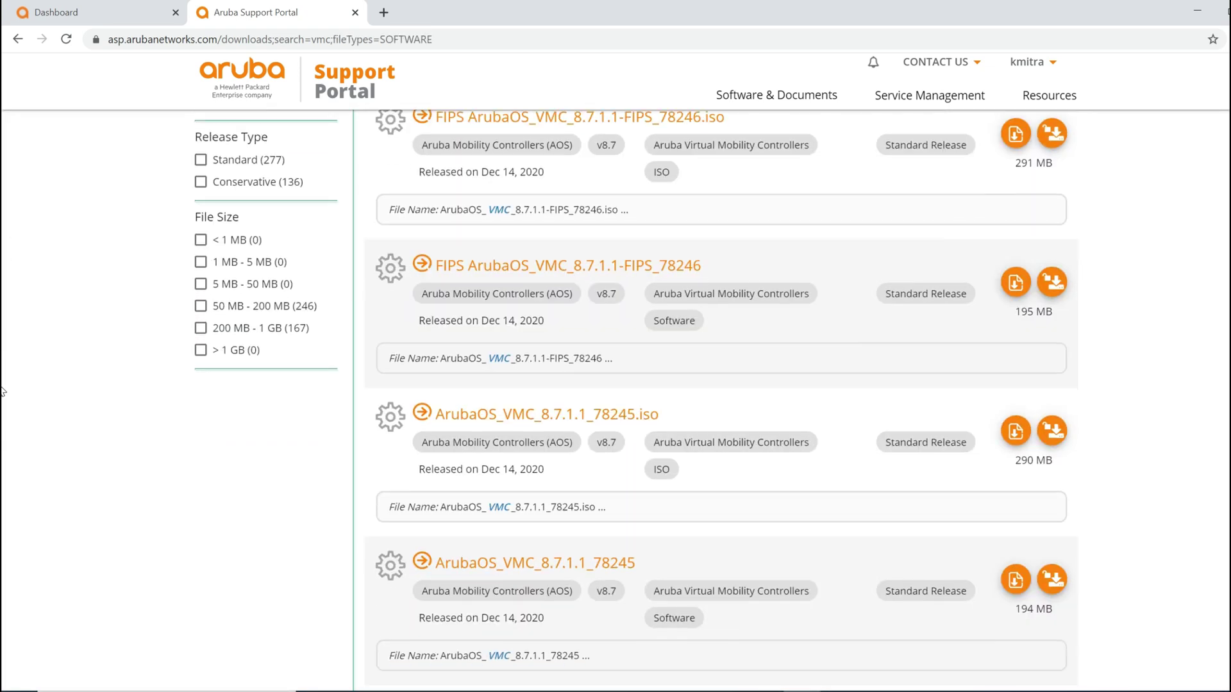
scroll(3, 385, up, 5)
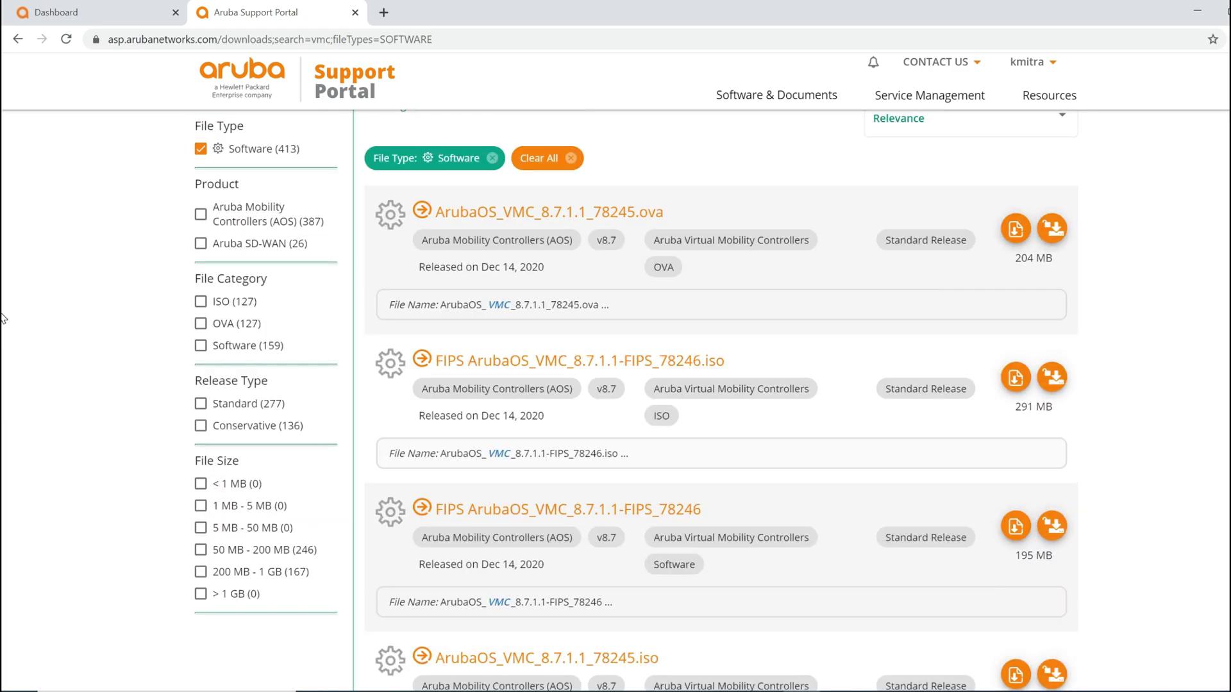
Step: Open the release notes for ArubaOS_VMC_8.7.1.1_78245.ova, then download the OVA
drag(667, 212, 434, 212)
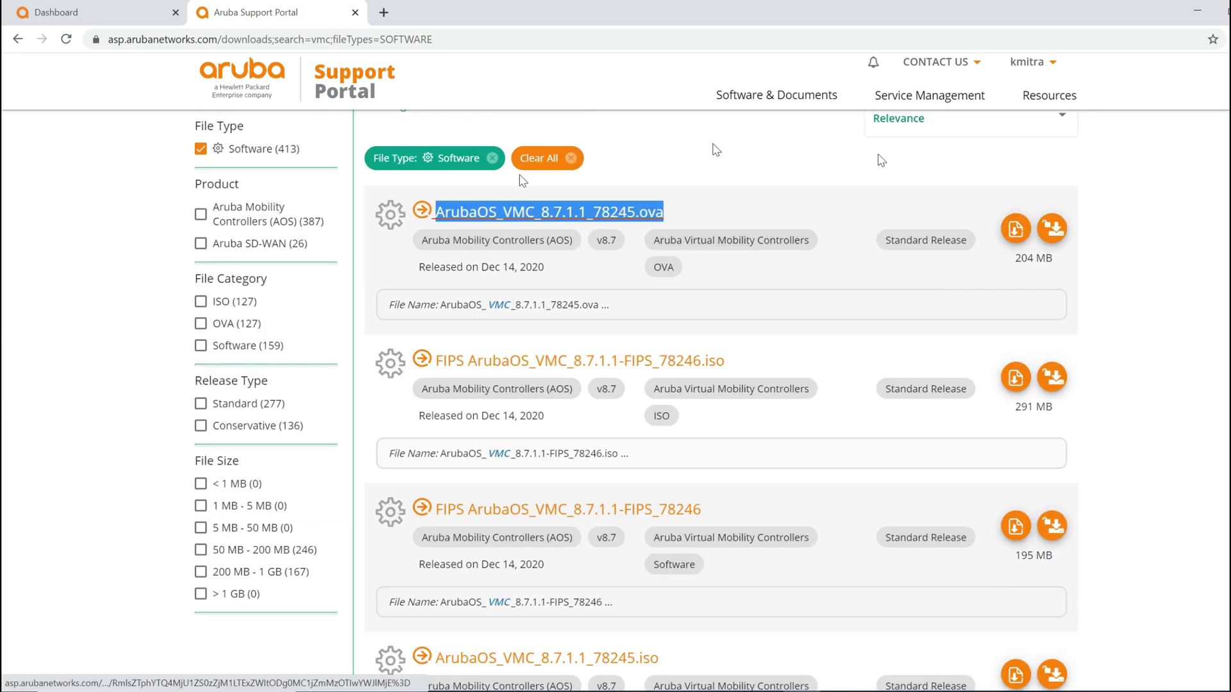
click(1014, 238)
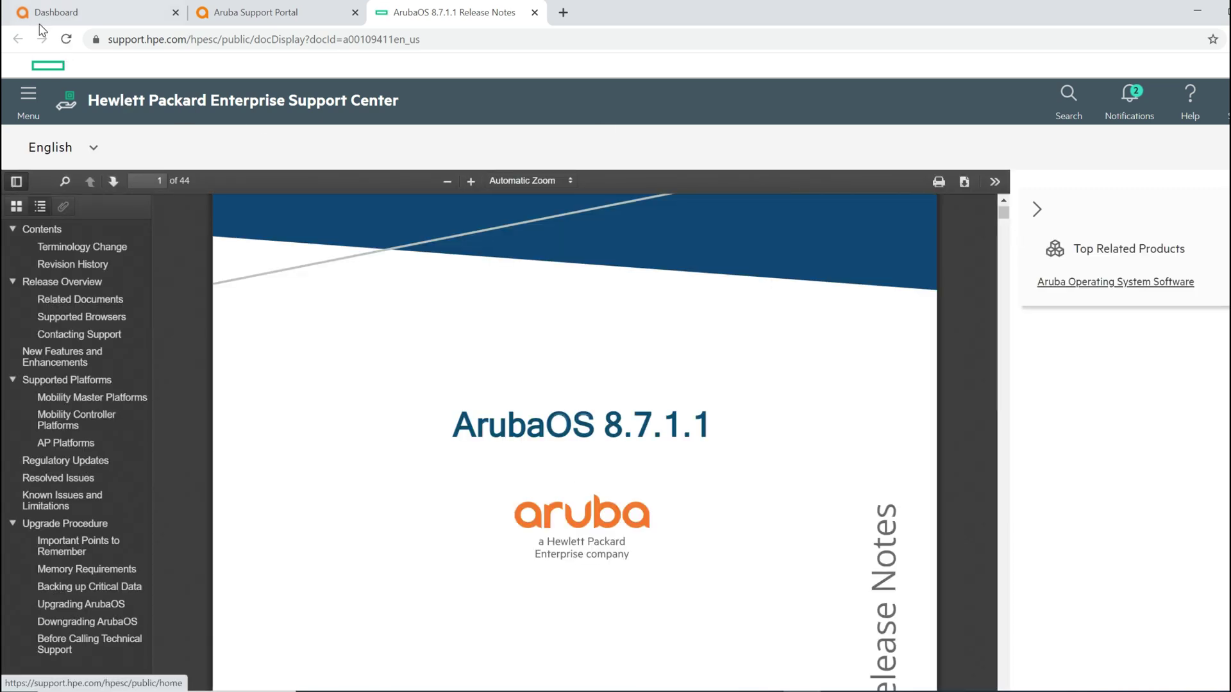
click(277, 14)
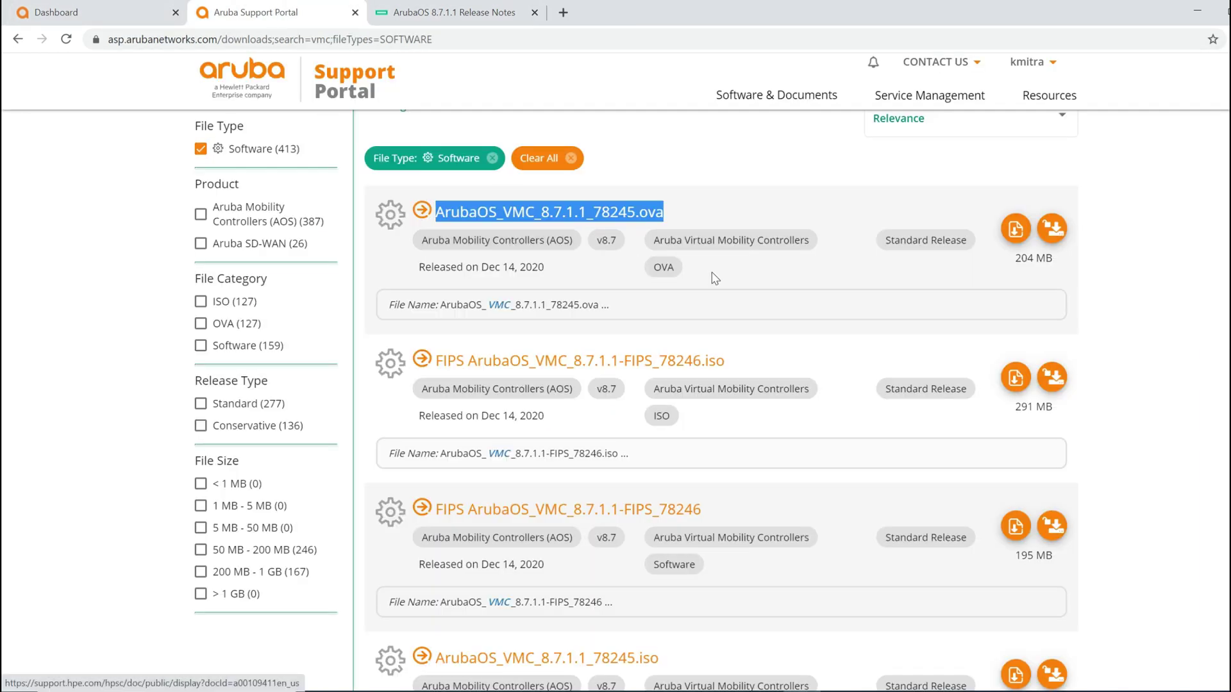
click(1052, 228)
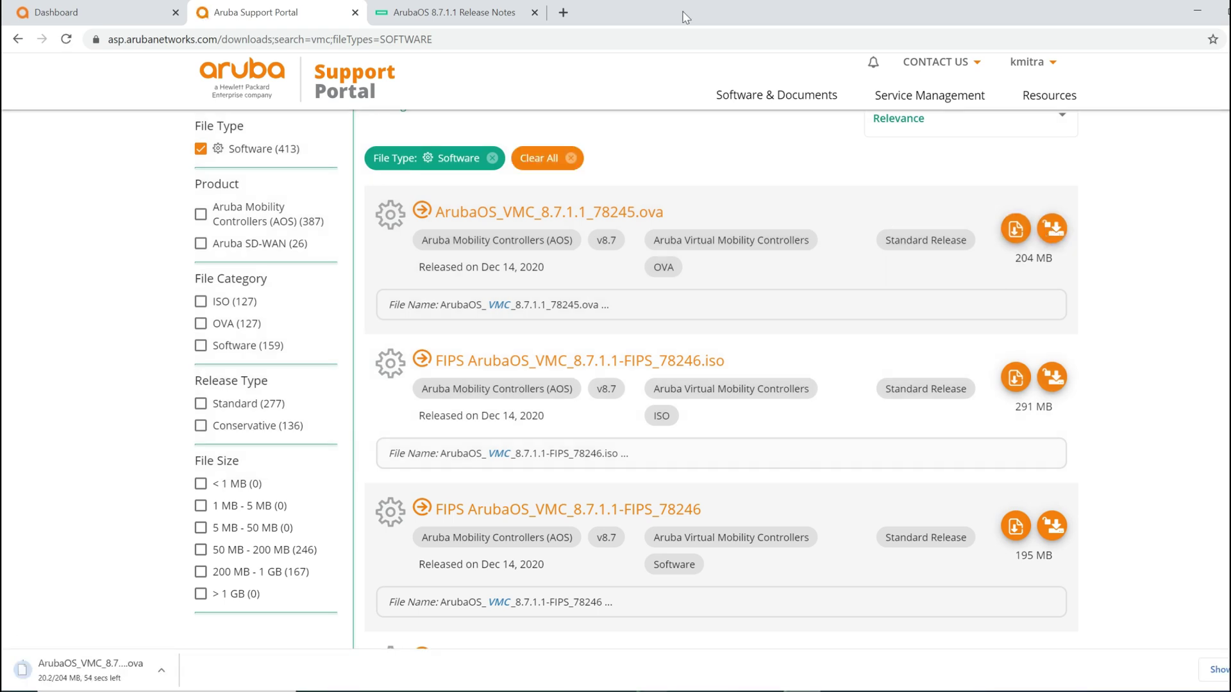
Step: Read the ArubaOS 8.7.1.1 release notes' New Features and Enhancements and Known Issues sections
click(471, 13)
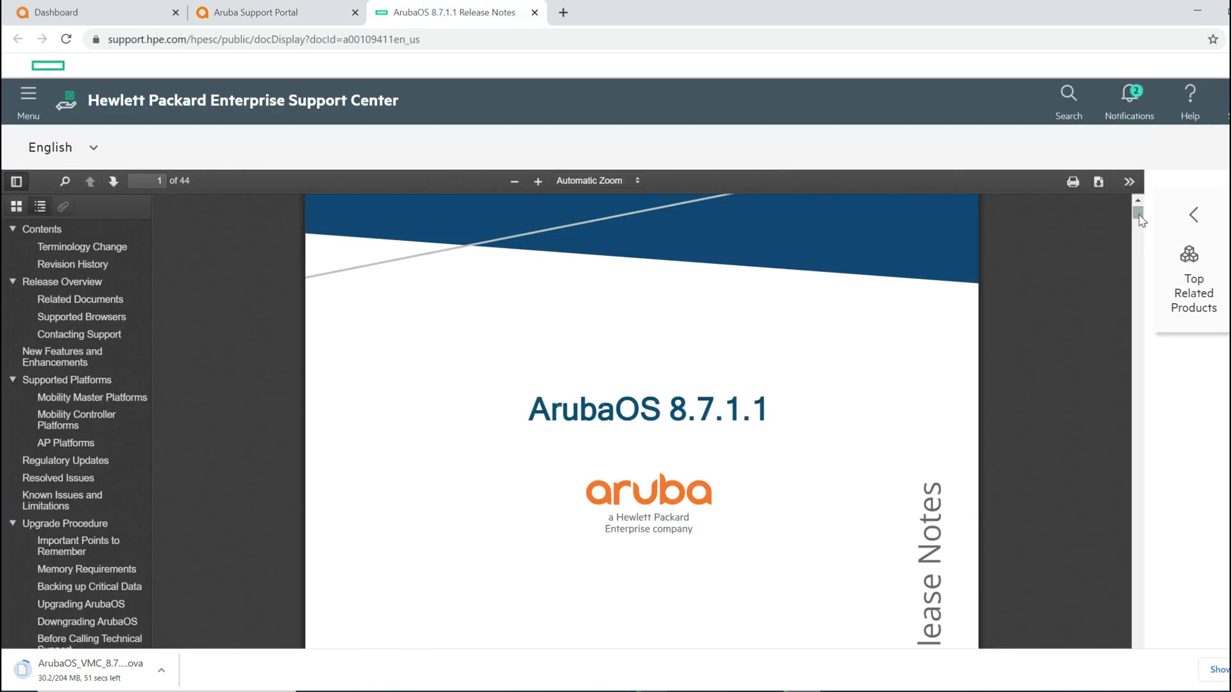
scroll(1140, 232, down, 10)
drag(1140, 232, 1140, 285)
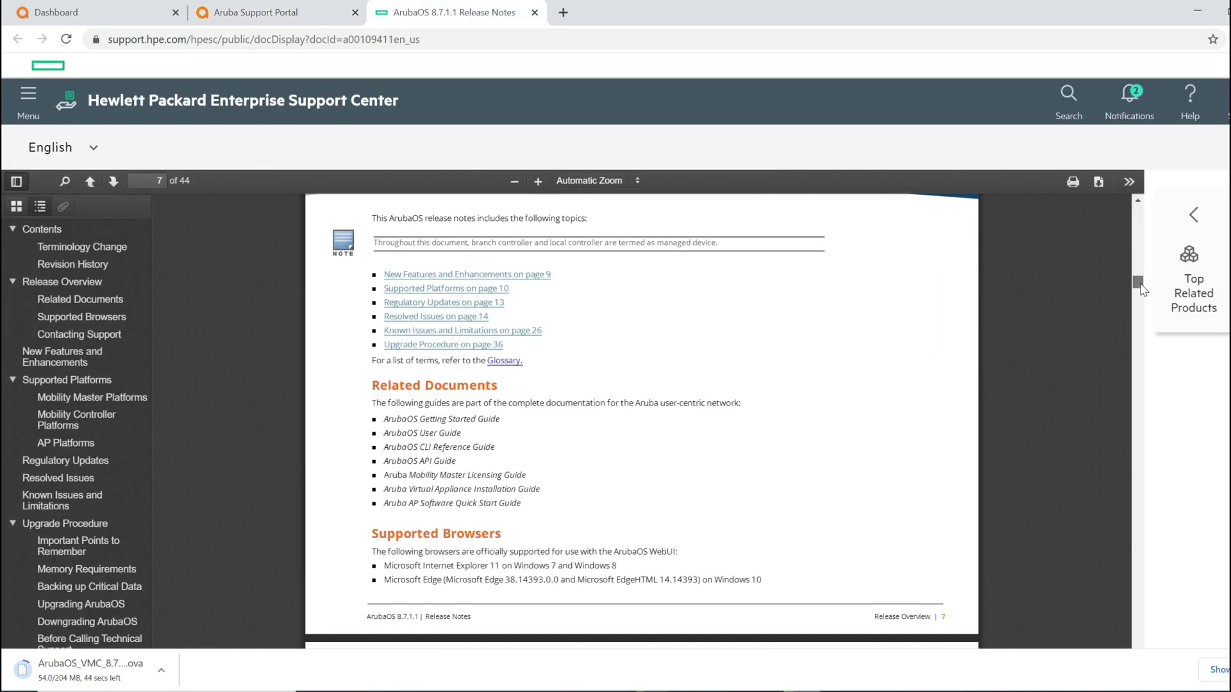
click(87, 369)
drag(400, 331, 415, 330)
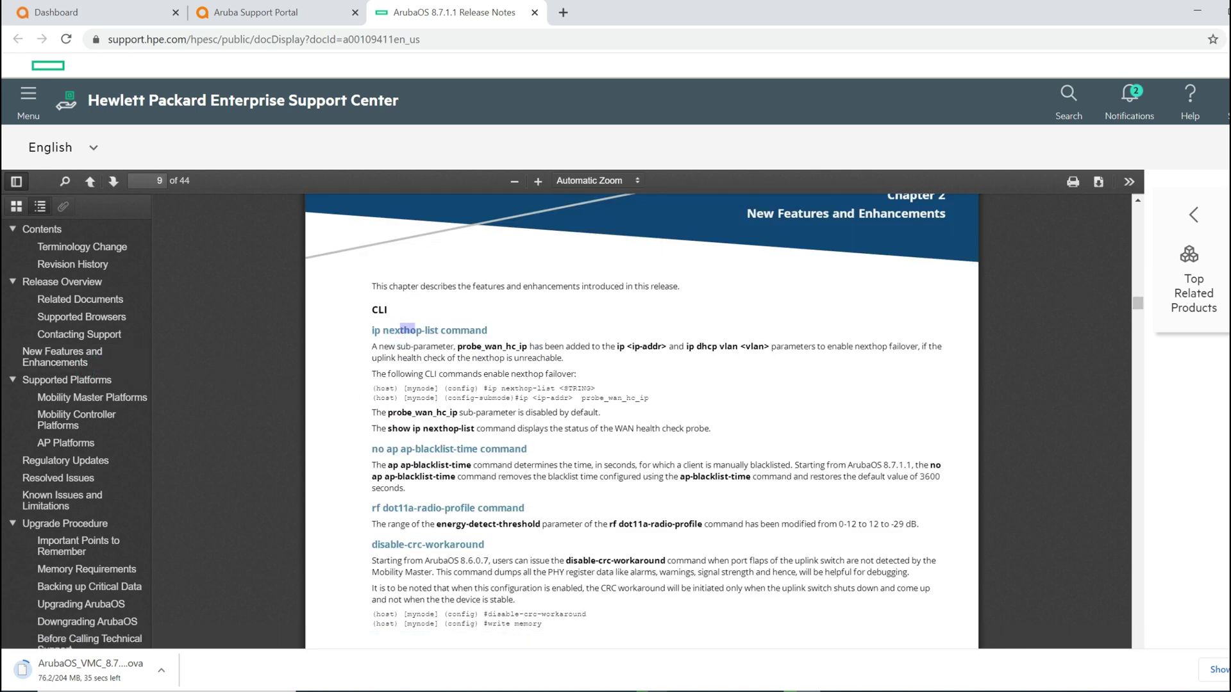
click(91, 497)
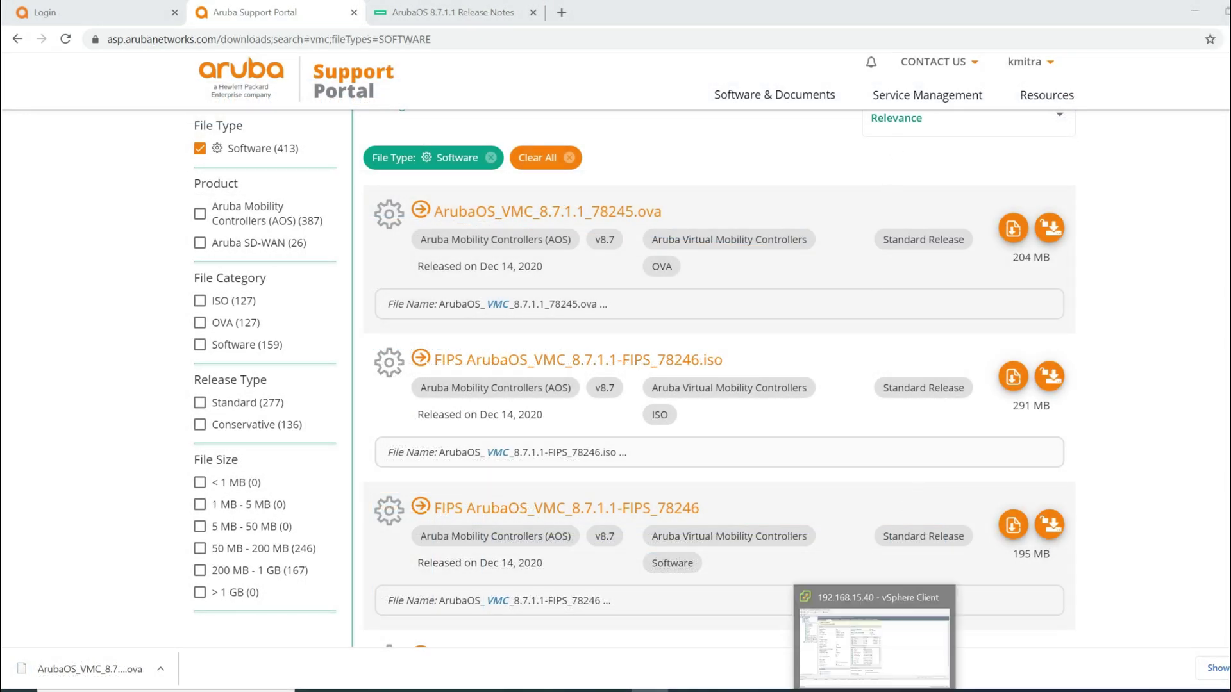
Step: In vSphere Client, select the Nashville resource pool and launch Deploy OVF Template, browsing for the source file
click(839, 635)
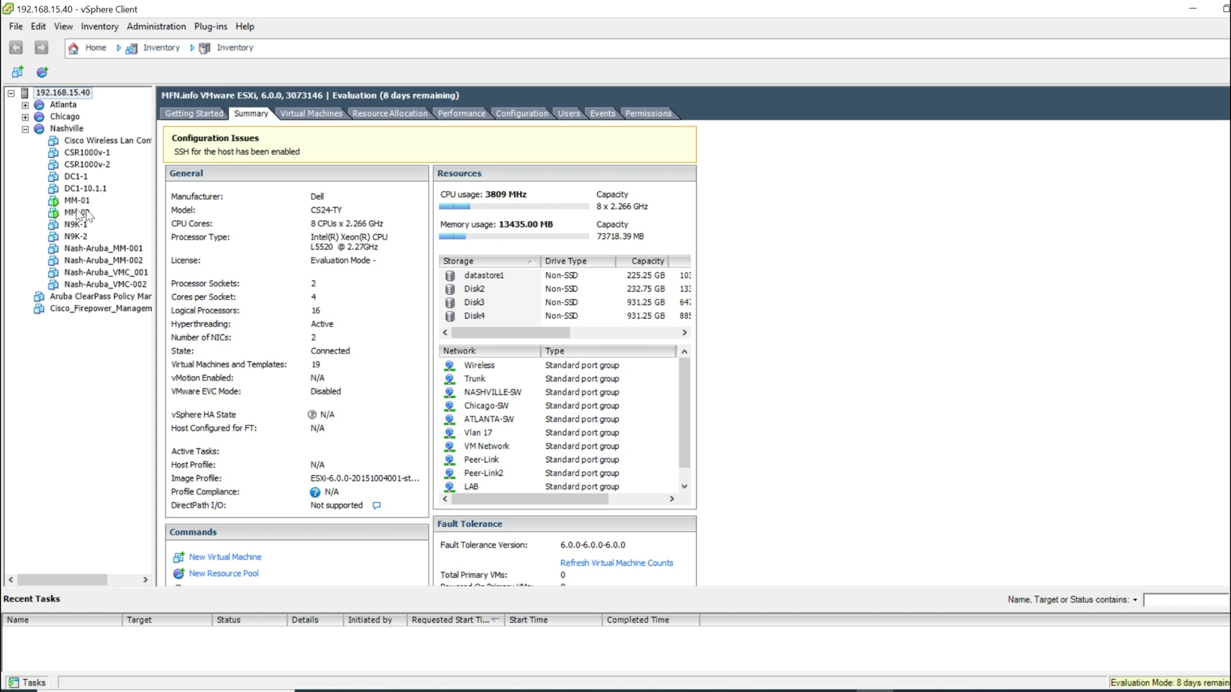
click(62, 130)
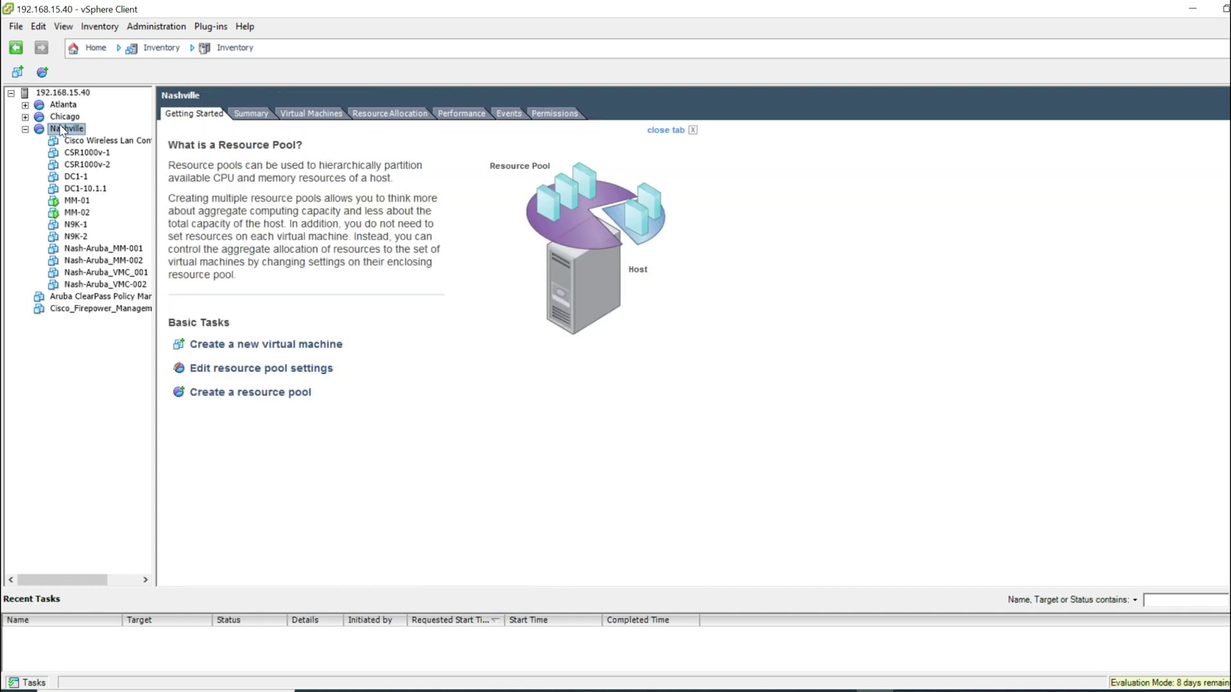
click(16, 26)
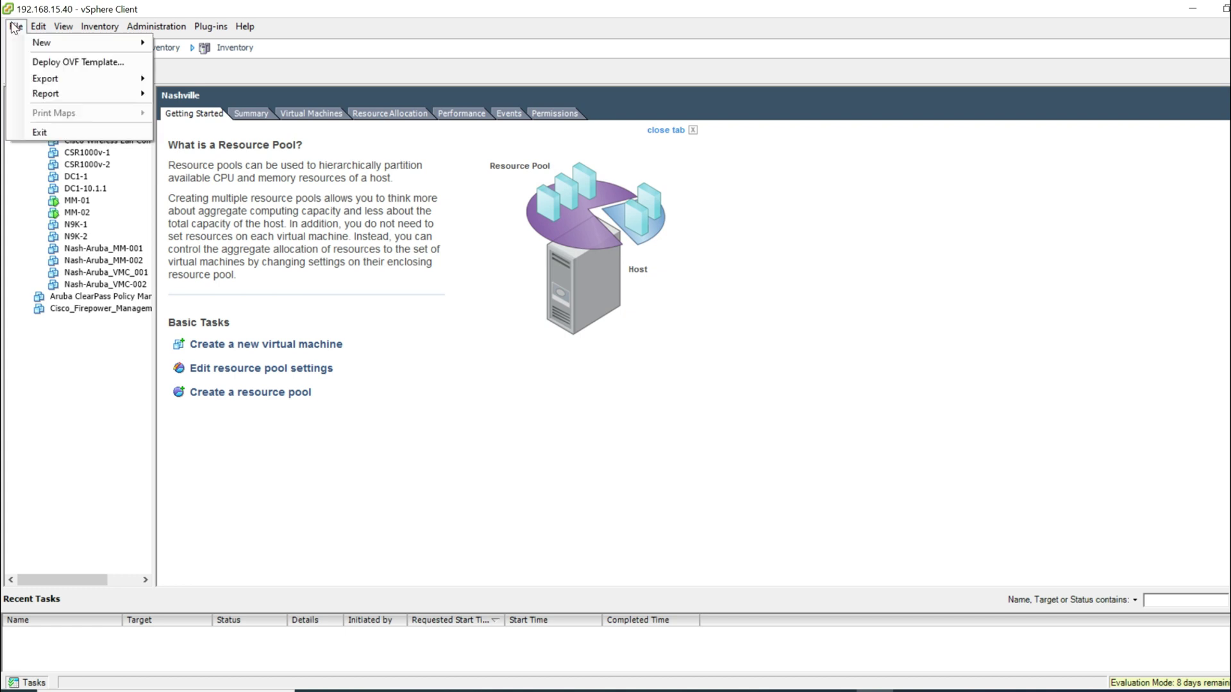
click(51, 62)
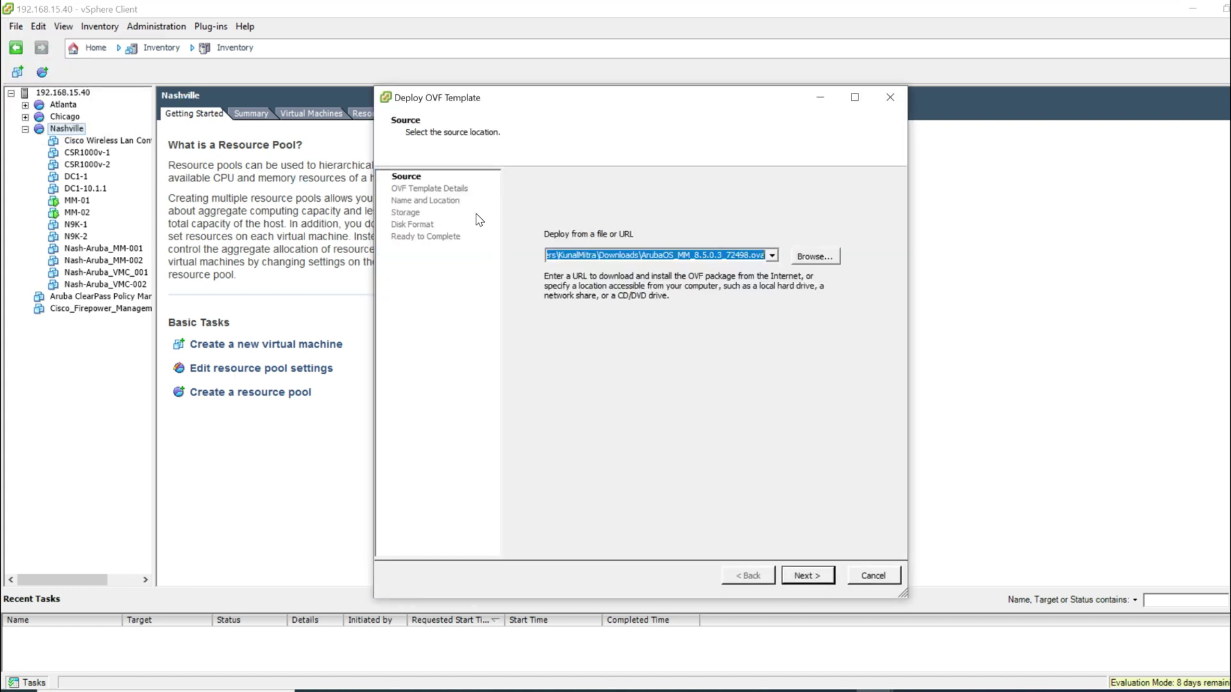
click(818, 256)
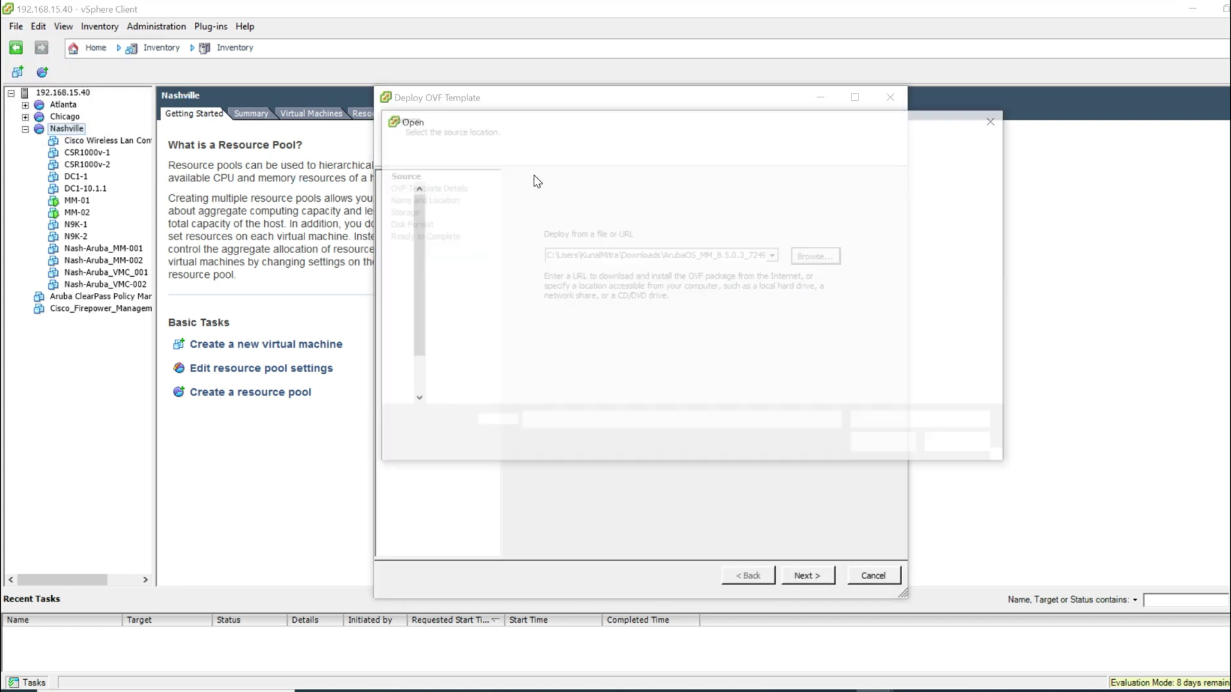
Step: Choose ArubaOS_VMC_8.7.1.1_78245.ova from Downloads as the source and proceed to its template details
click(541, 234)
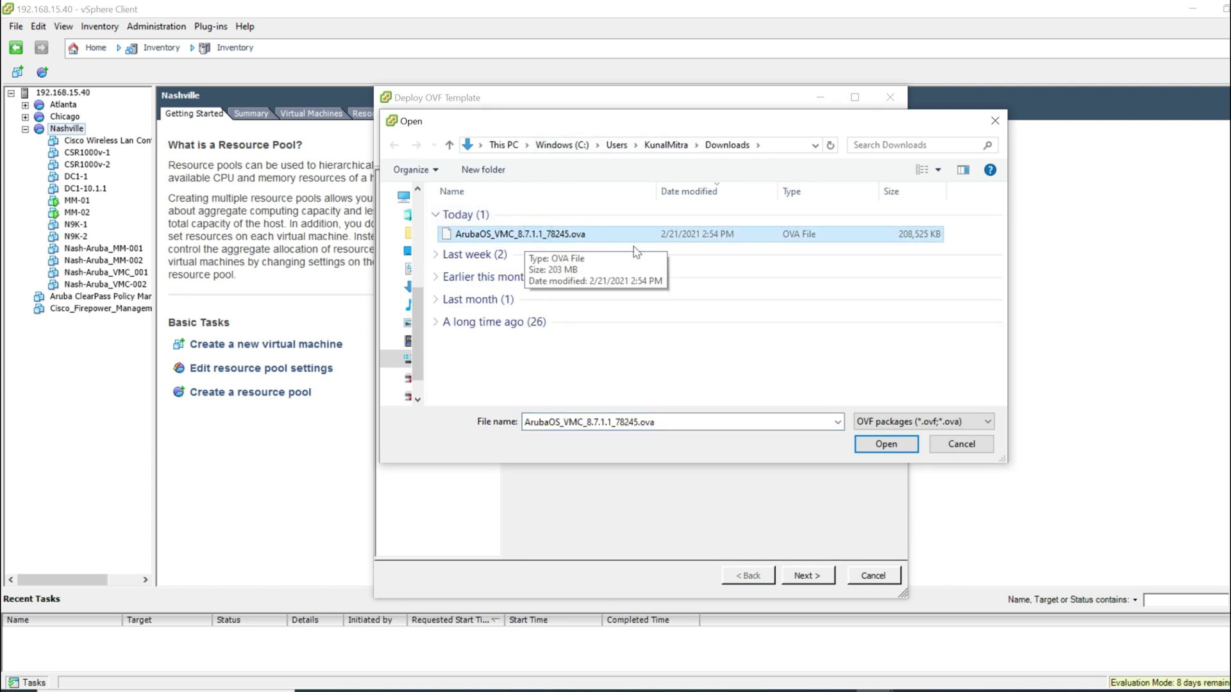
click(886, 444)
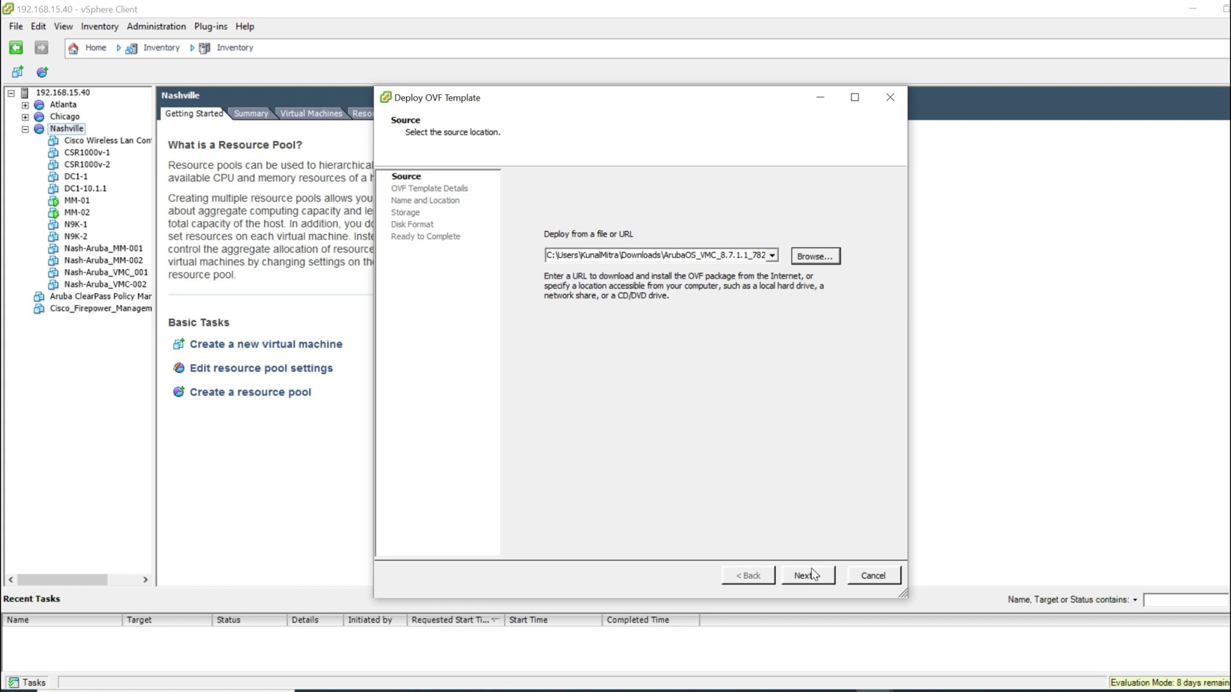
click(809, 575)
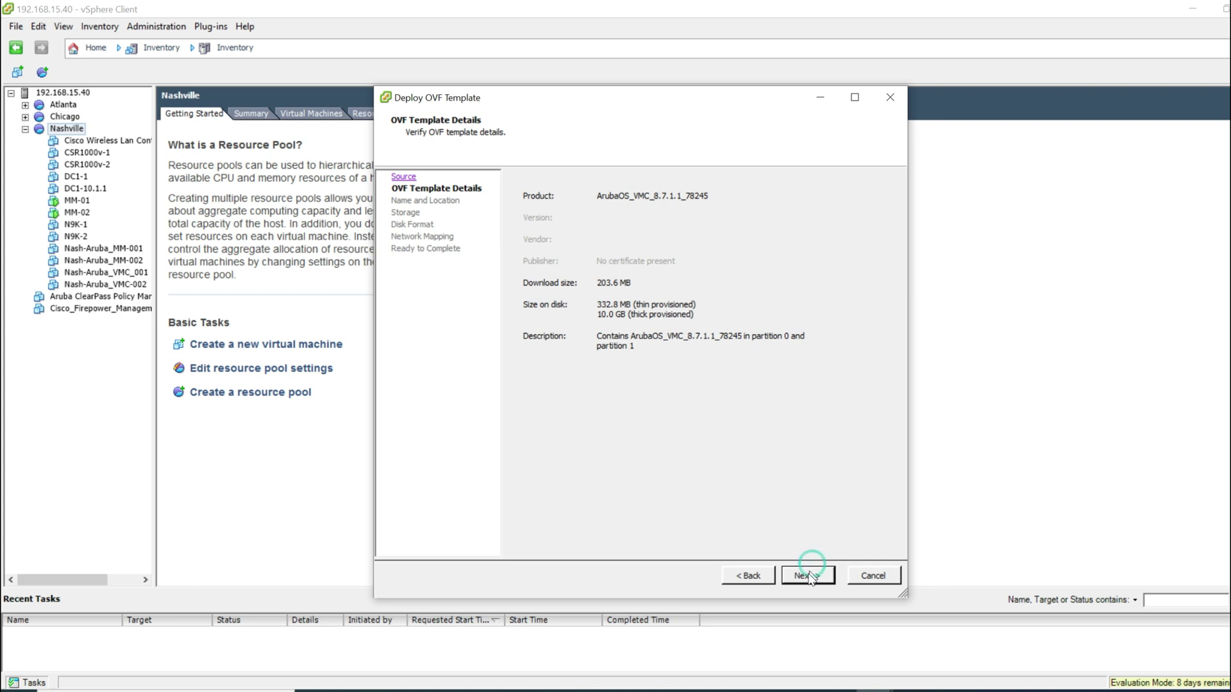
Step: Name the VM VMC-01, store it on Disk3 with thin provisioning, and continue past network mapping
click(809, 575)
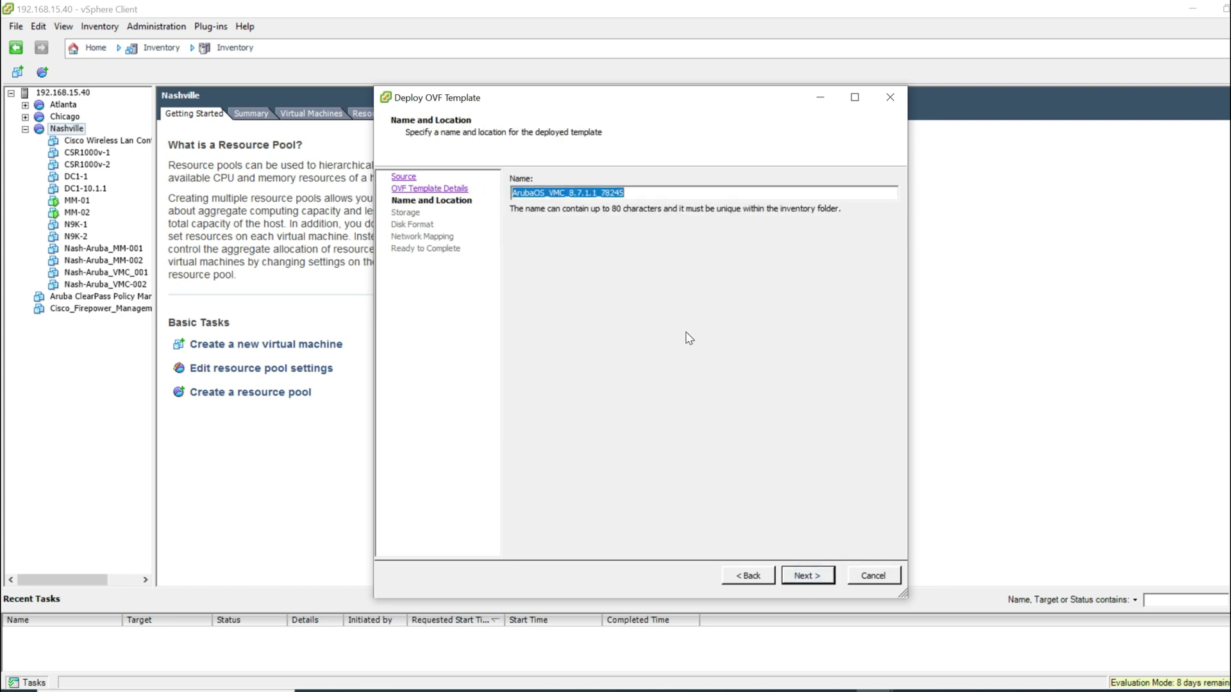
text(VMC)
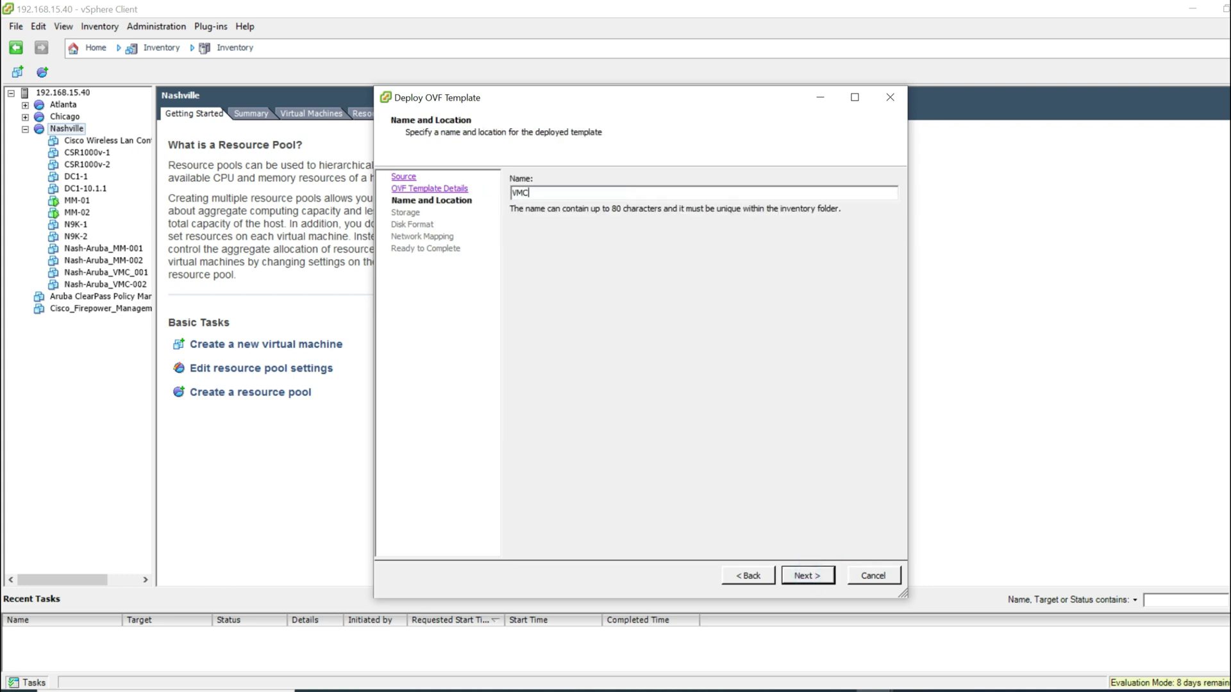
text(-01)
key(Return)
click(545, 248)
click(544, 234)
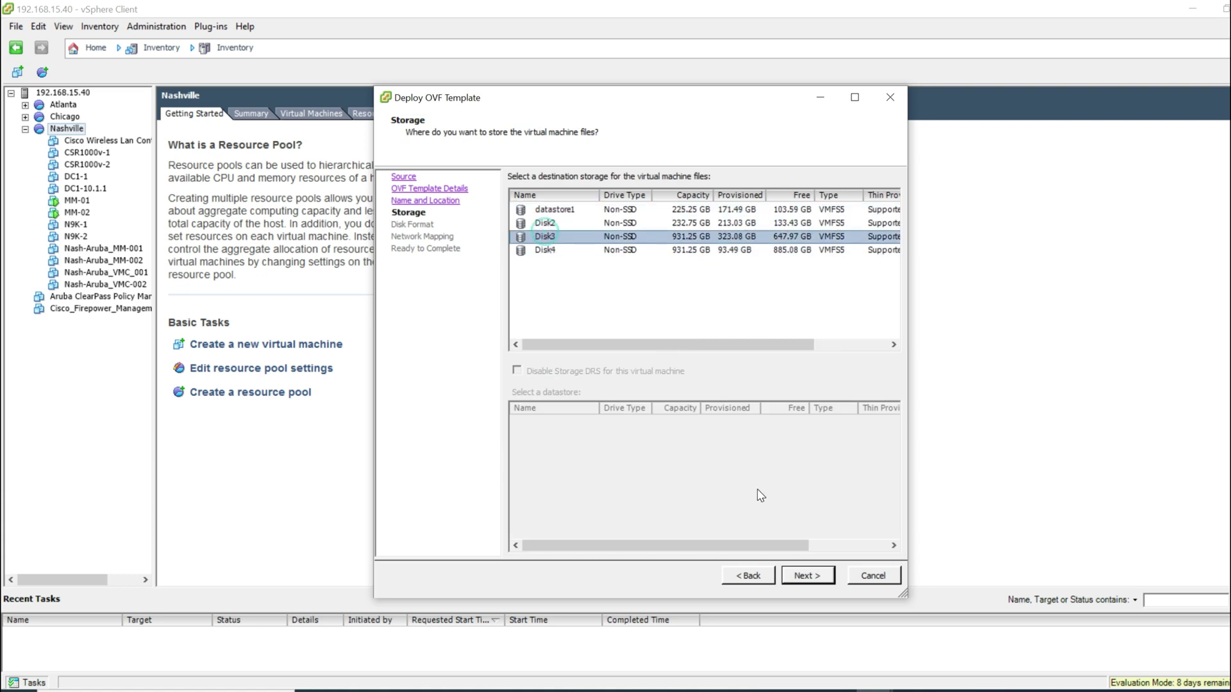
click(808, 576)
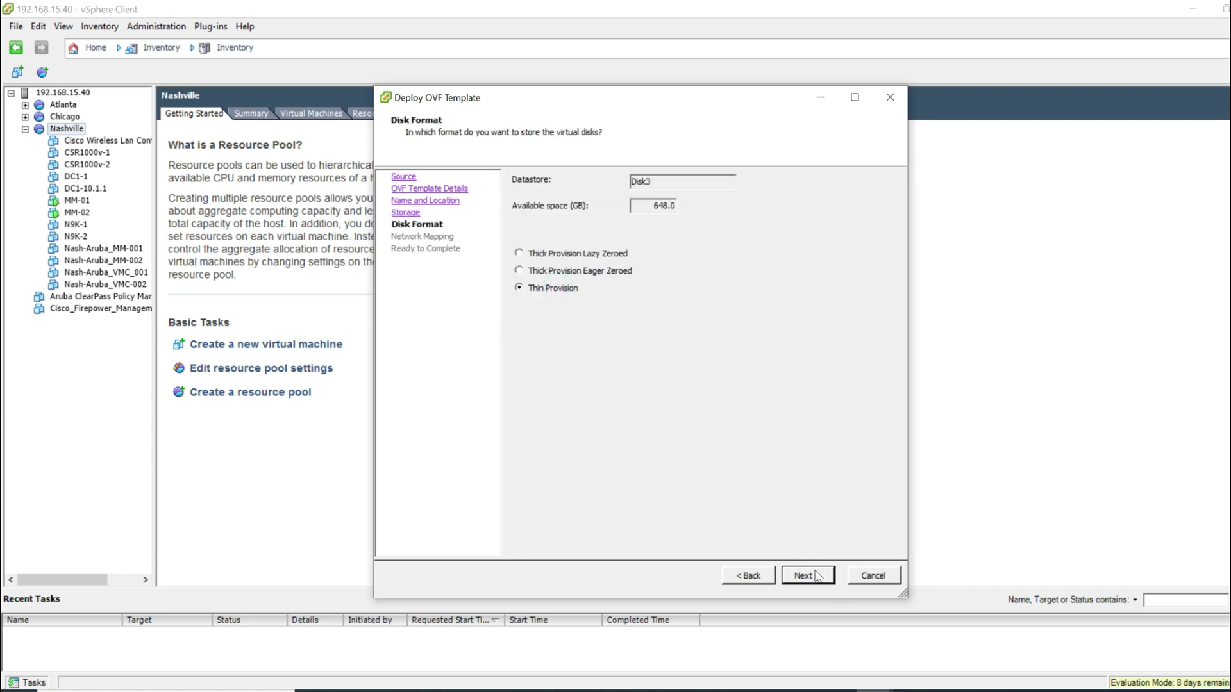
click(807, 575)
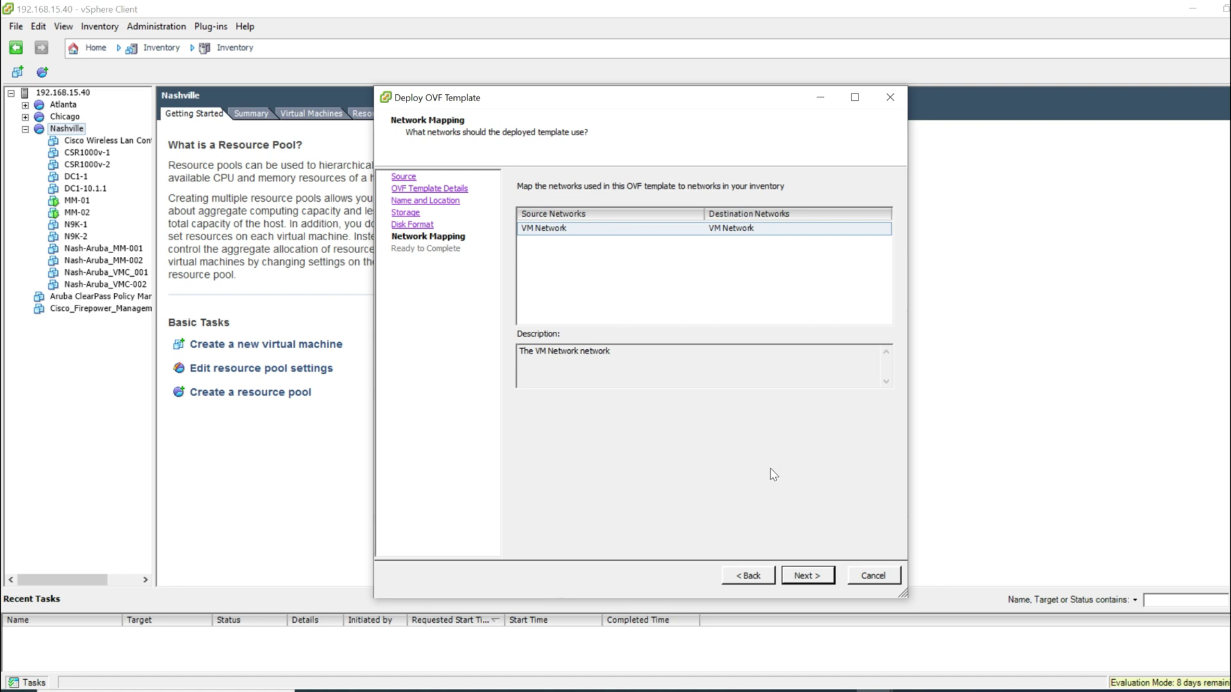
click(809, 575)
Step: Finish deploying VMC-01, close the completion notice, and start another OVF template deployment
click(808, 576)
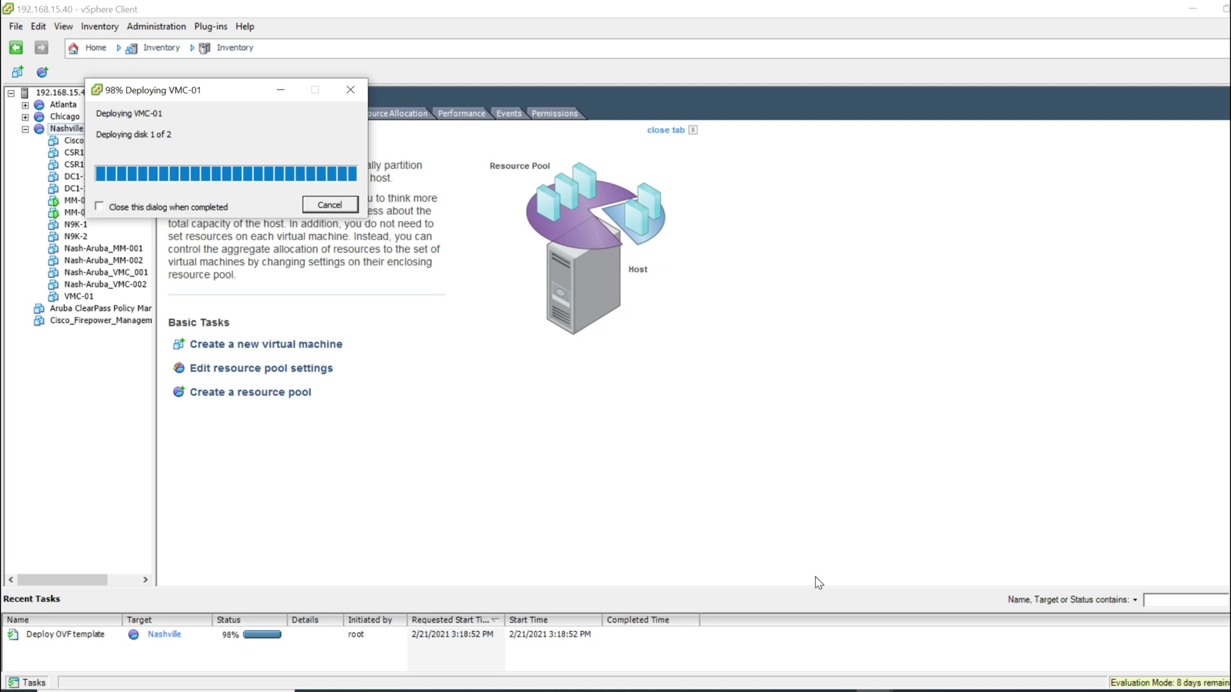
click(330, 162)
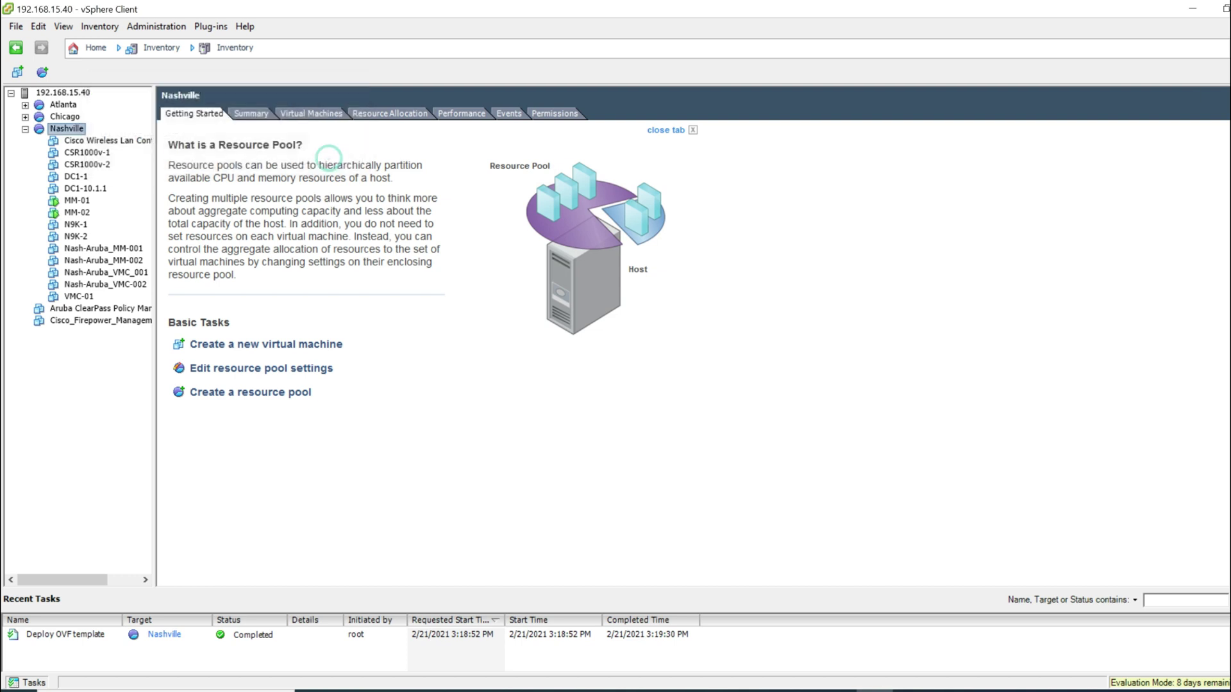
click(15, 26)
click(51, 57)
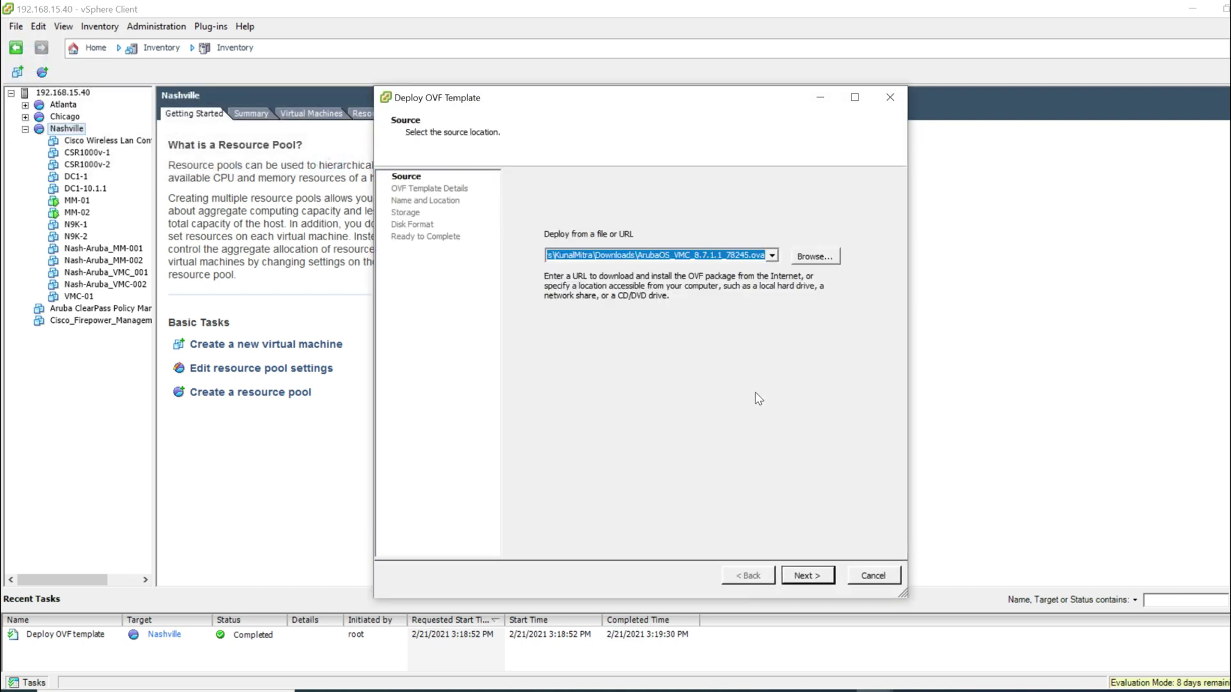
Step: Keep the same .ova source, name the VM VMC-02, and pick Disk4 as its datastore
click(808, 577)
click(806, 575)
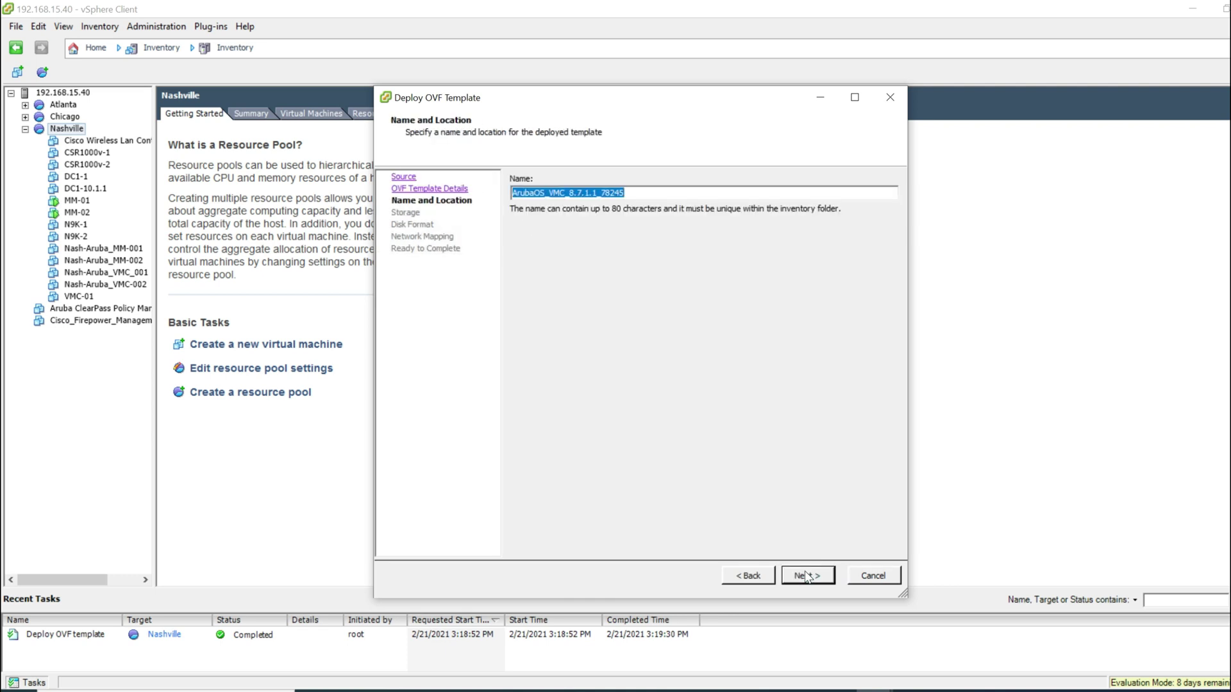
text(VMC-02)
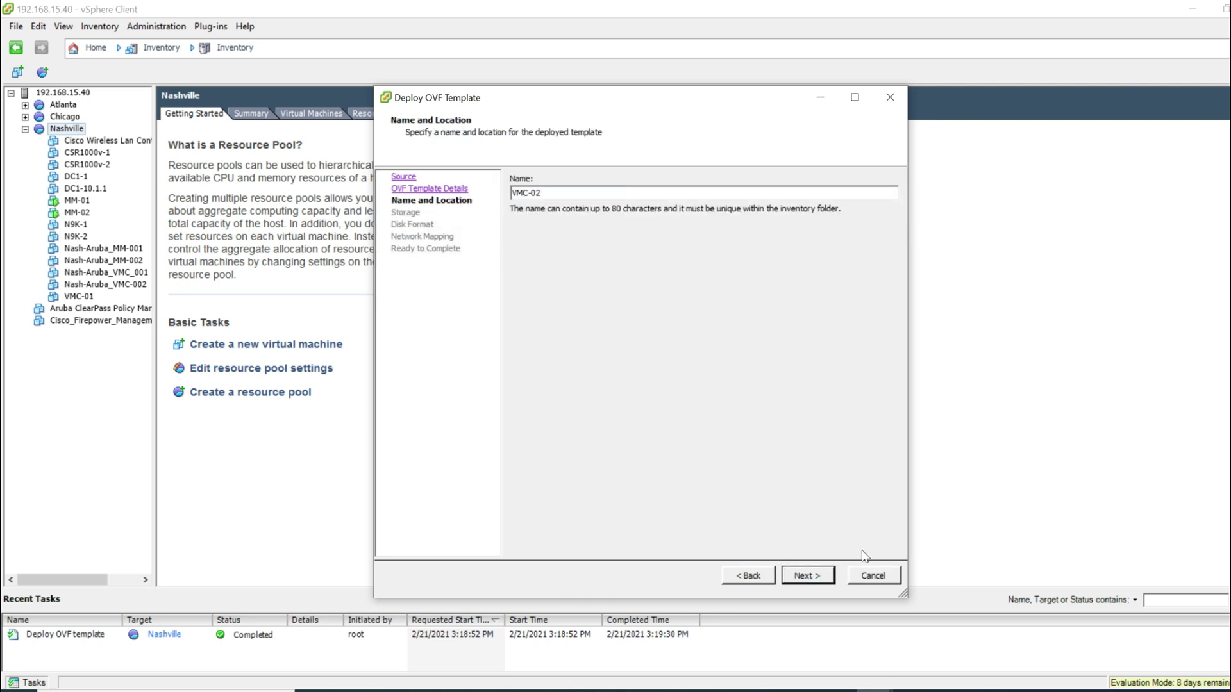
click(808, 580)
click(692, 251)
Step: Set VMC-02's disks to thin provisioning, pass network mapping, and finish the deployment
click(806, 579)
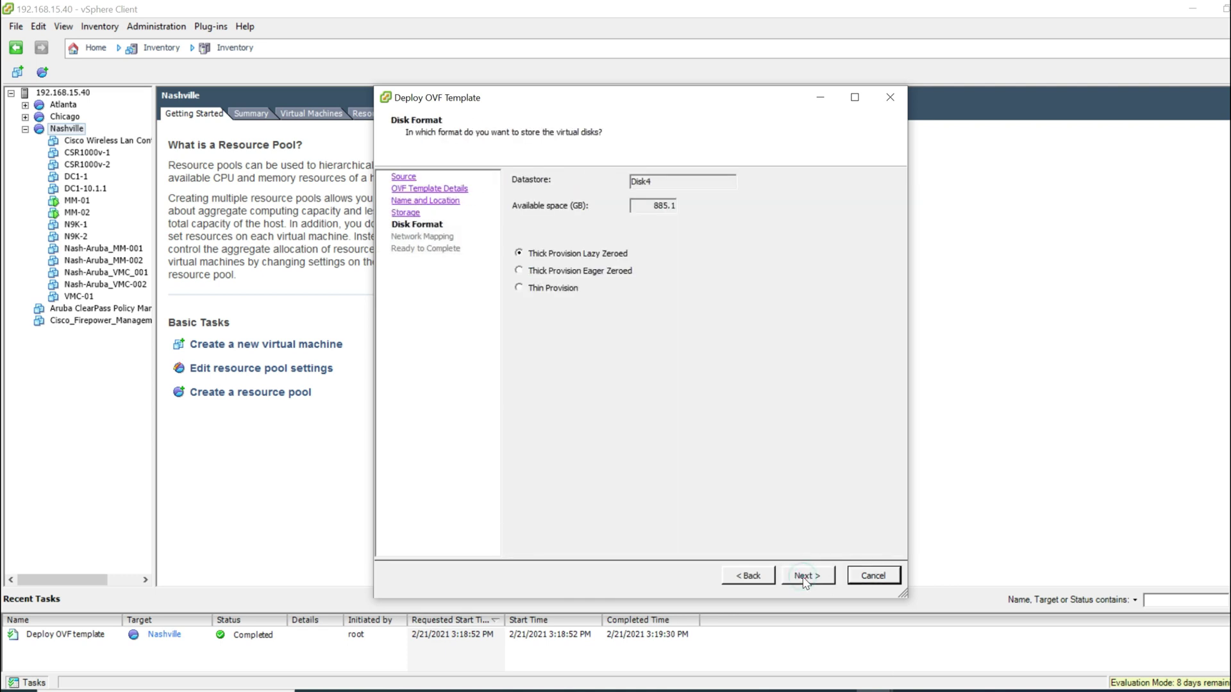
click(561, 289)
click(809, 575)
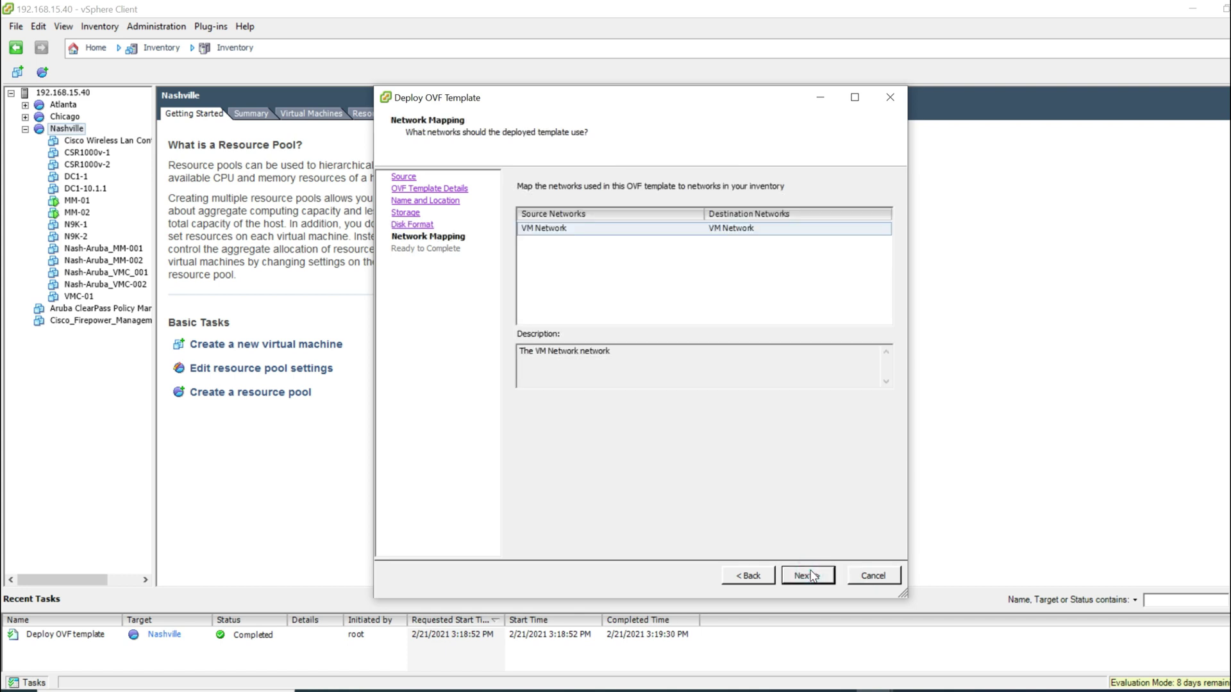
click(769, 574)
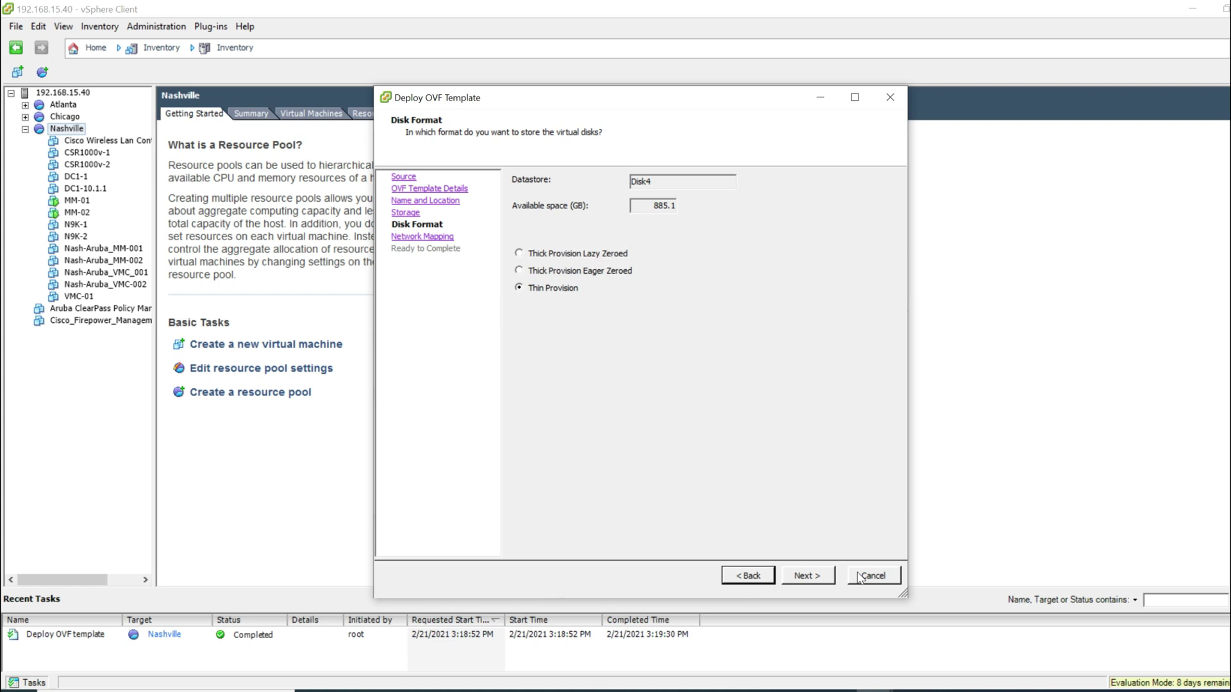
click(817, 580)
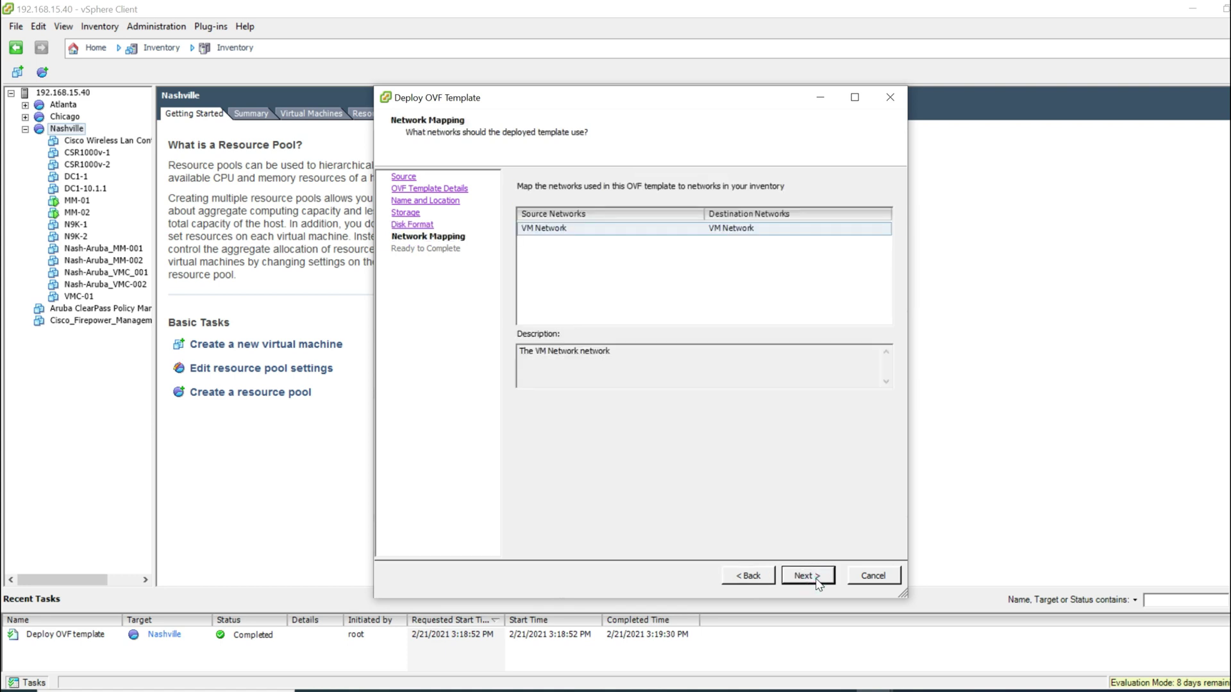
click(817, 580)
click(818, 582)
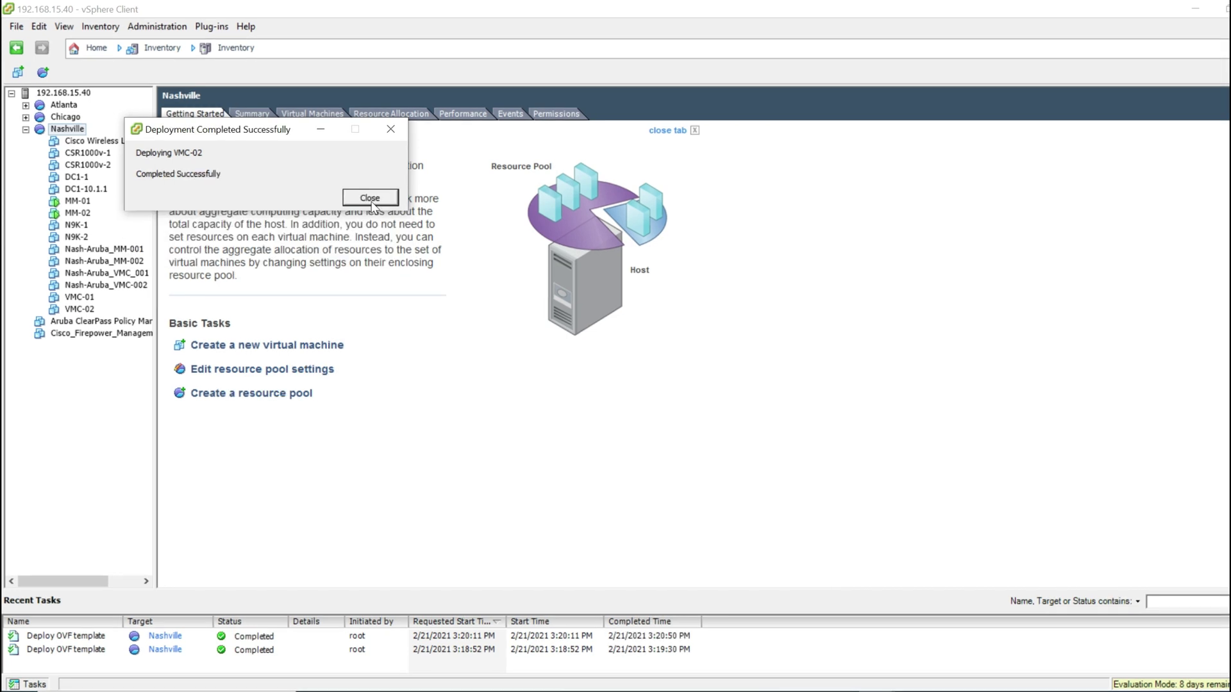
Step: Remove Floppy drive 1 from VMC-01's hardware settings
click(370, 198)
click(80, 297)
right_click(79, 300)
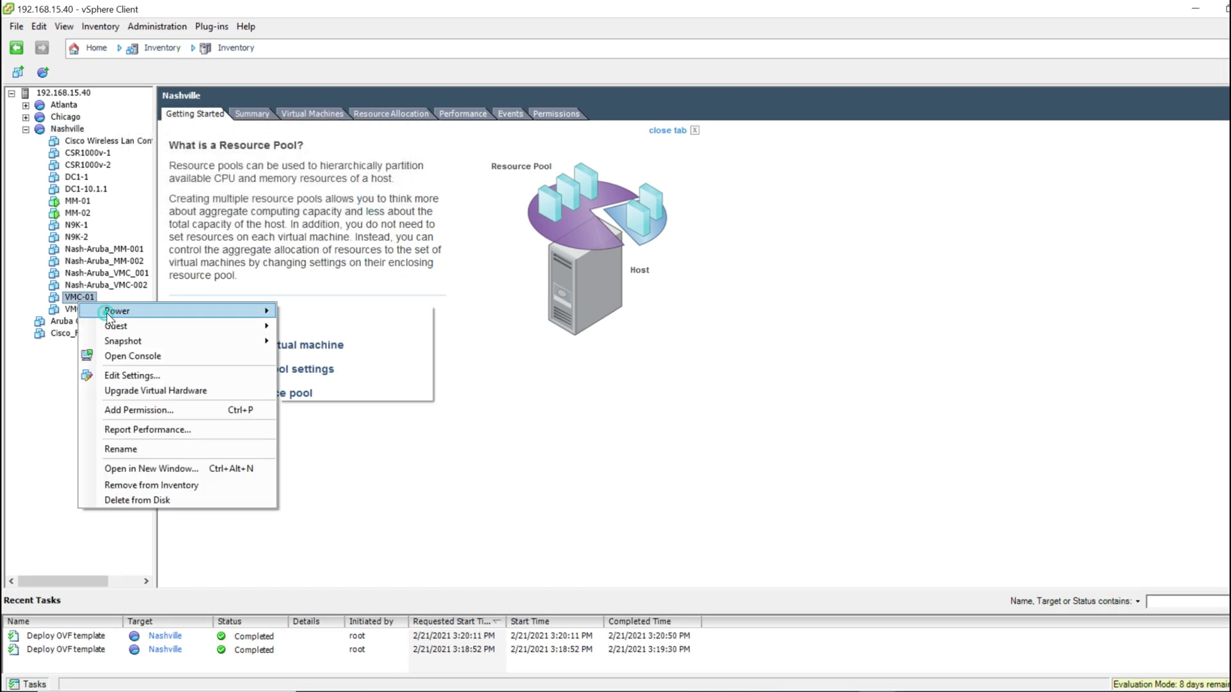
click(132, 376)
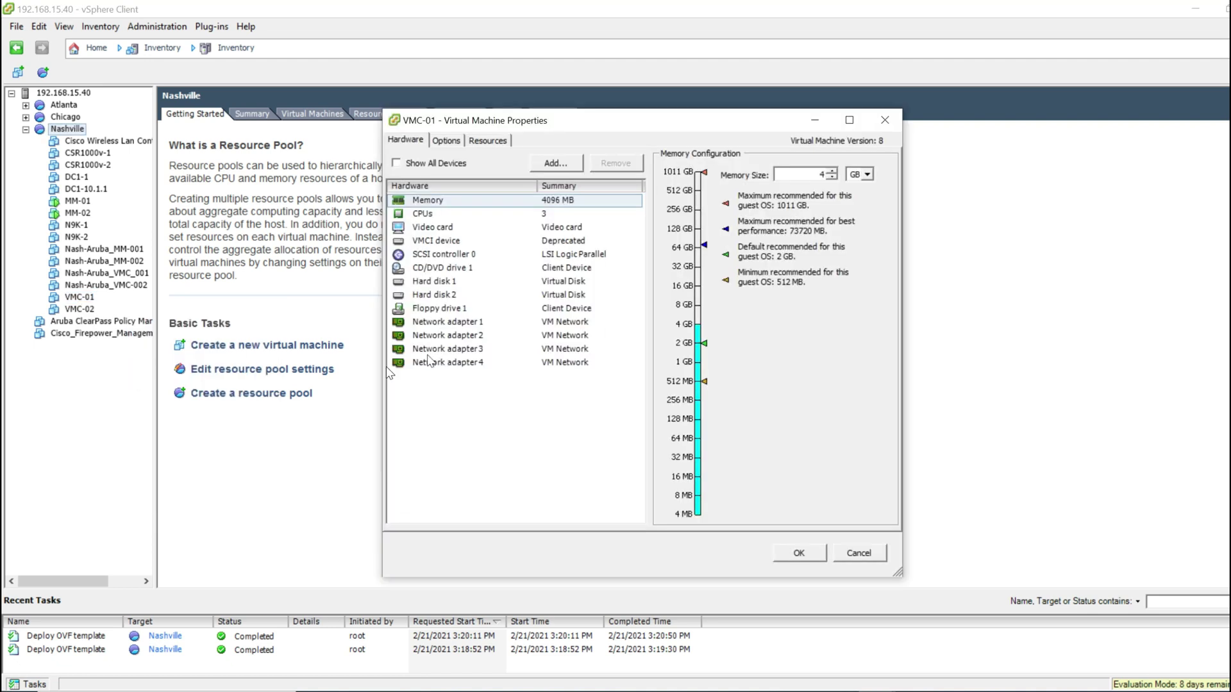
click(457, 310)
click(616, 164)
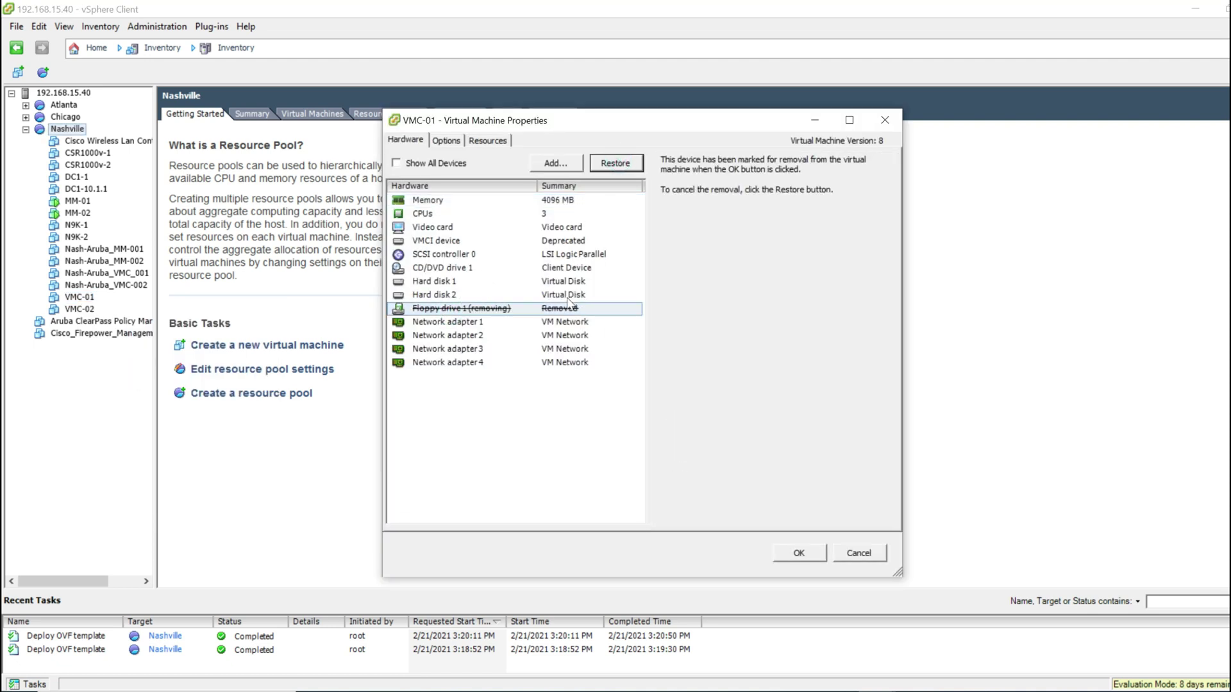
click(798, 552)
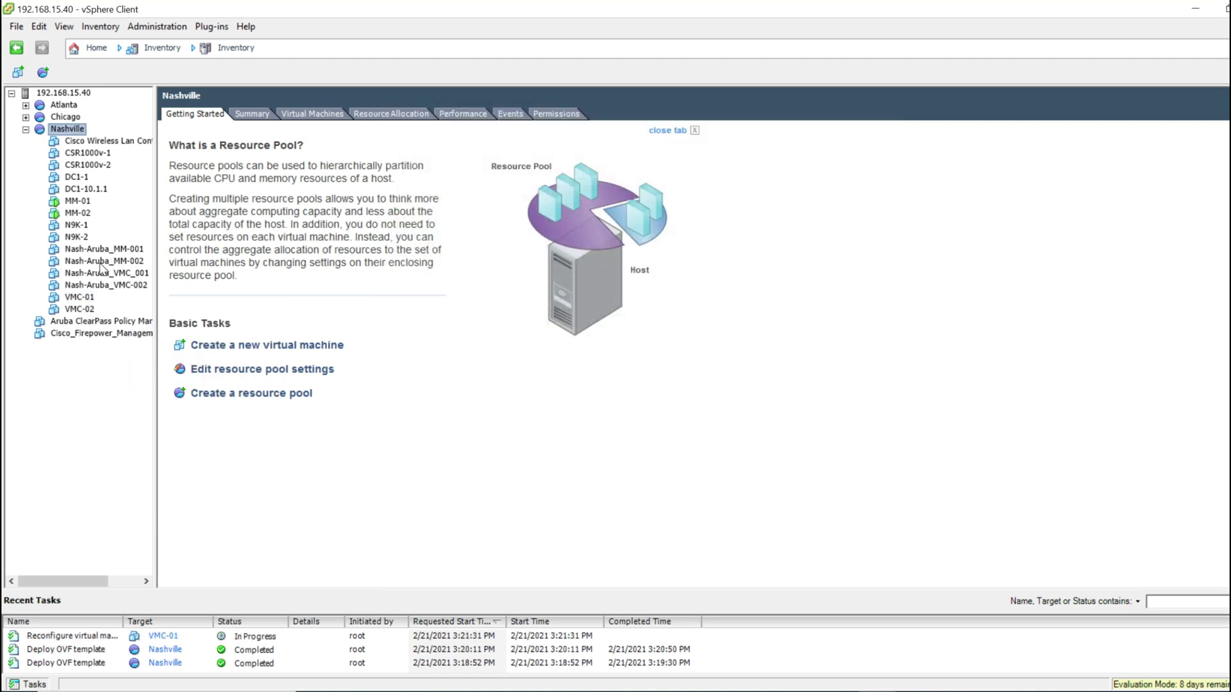
Step: Power on VMC-01 and show its console
right_click(78, 297)
click(340, 304)
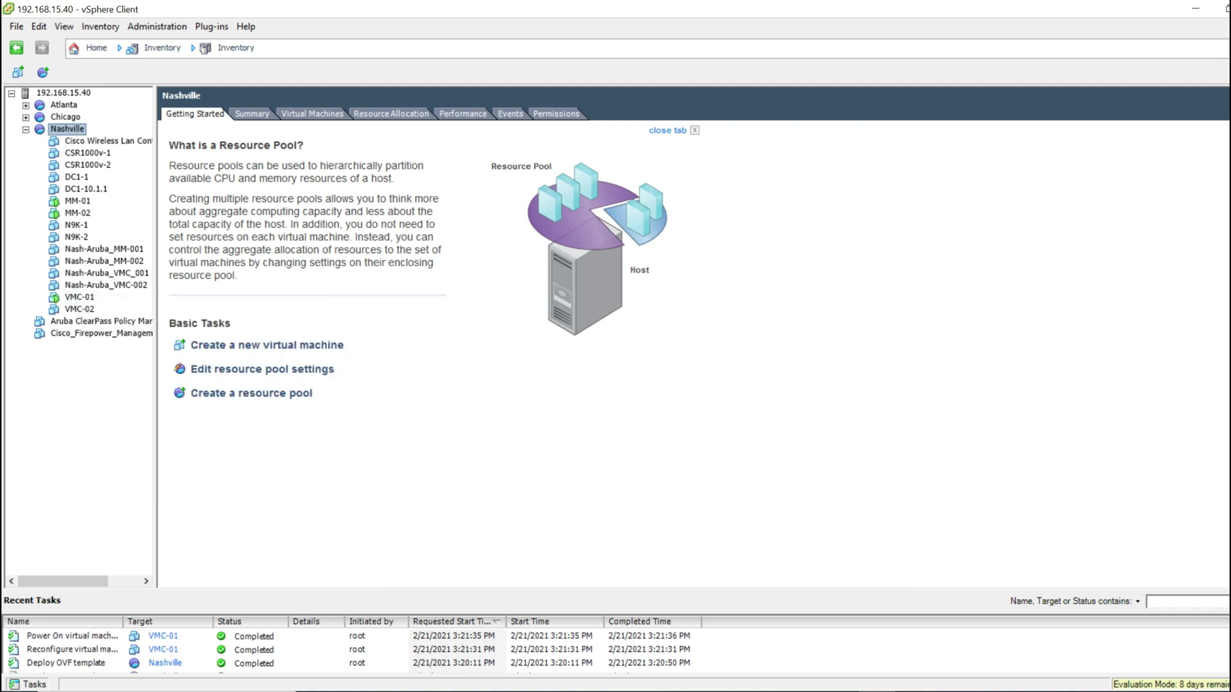
click(78, 297)
click(488, 113)
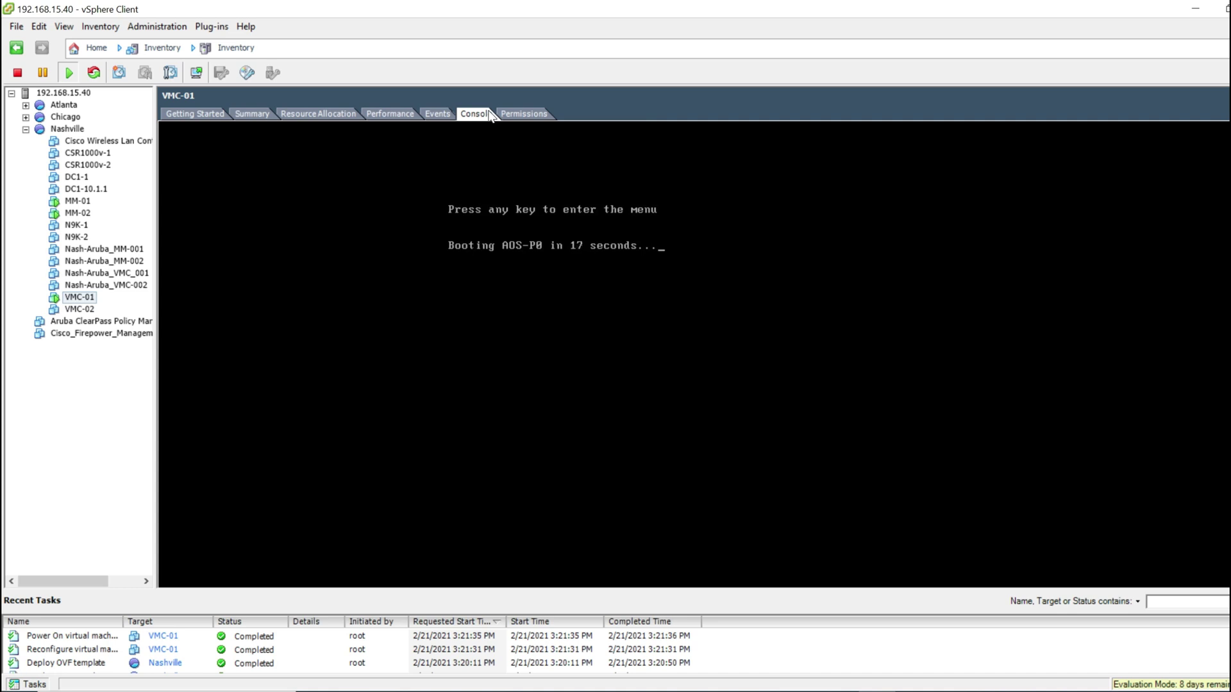
Step: Interrupt VMC-01's boot countdown, then power on VMC-02 and show its console
click(589, 334)
key(Return)
key(Return)
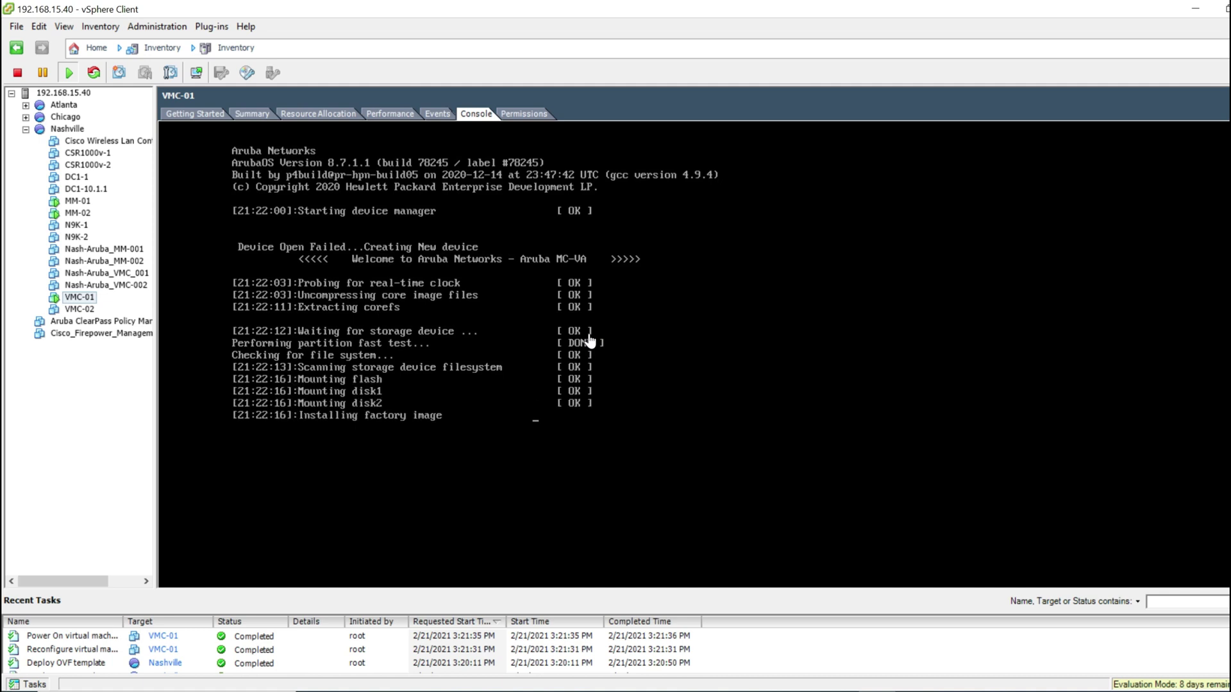
right_click(78, 309)
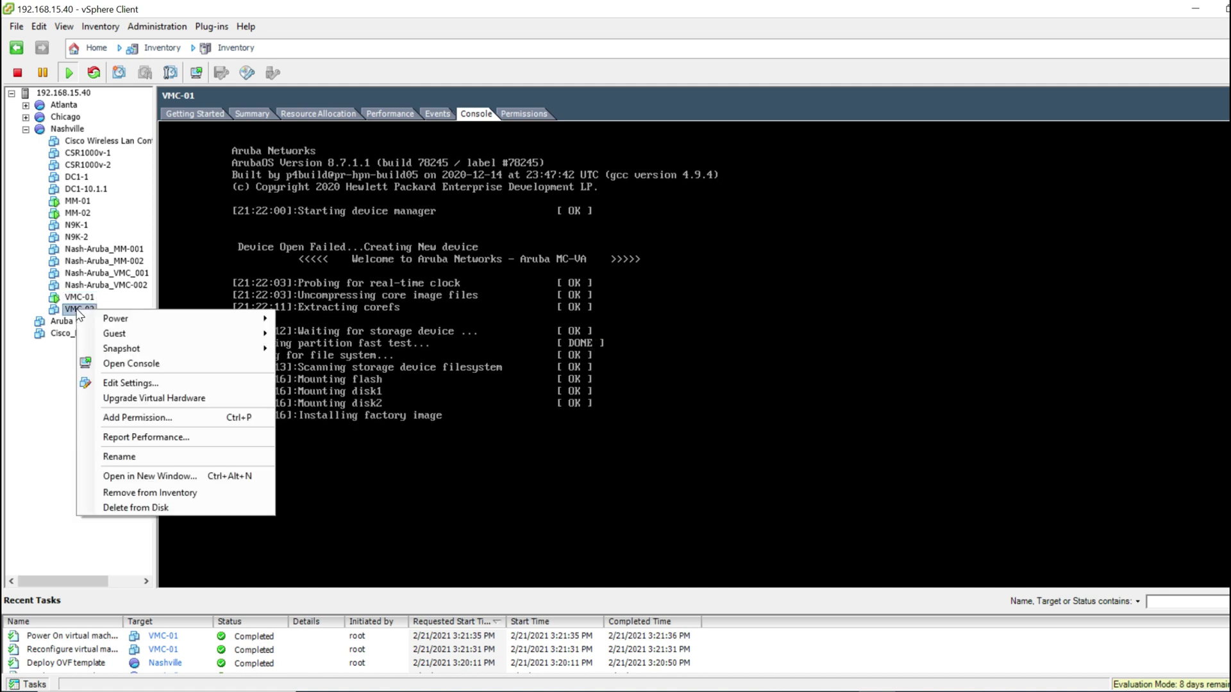
mouse_move(109, 322)
click(315, 319)
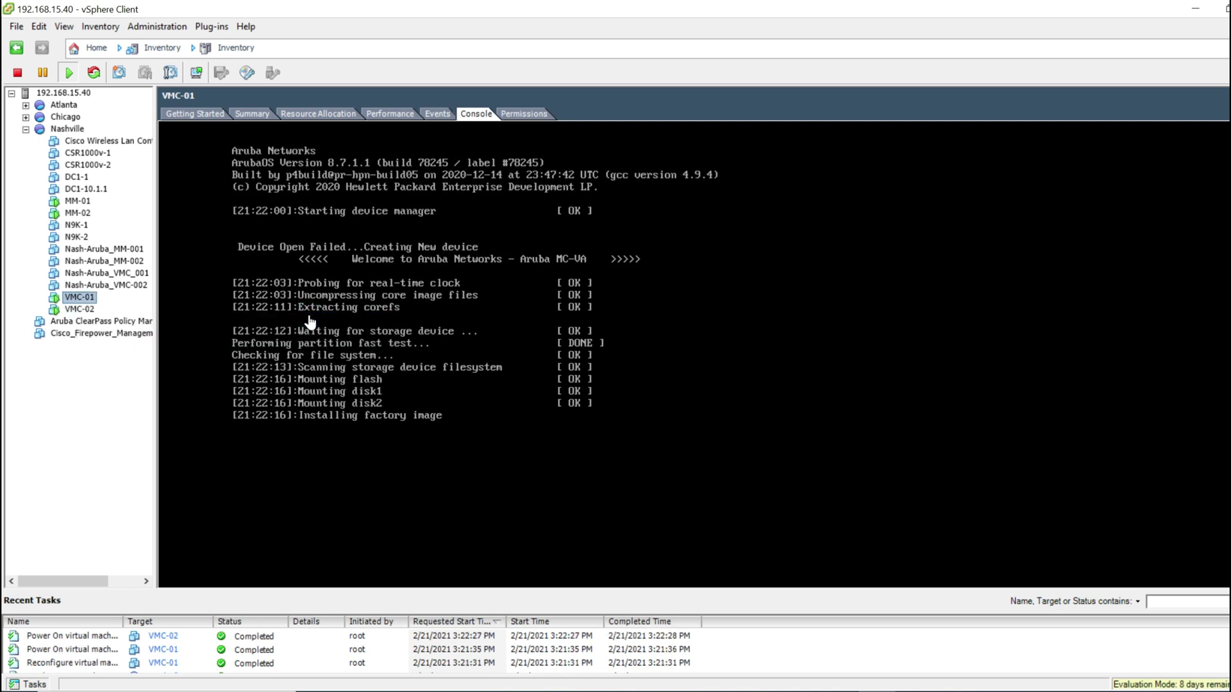
click(80, 309)
click(476, 113)
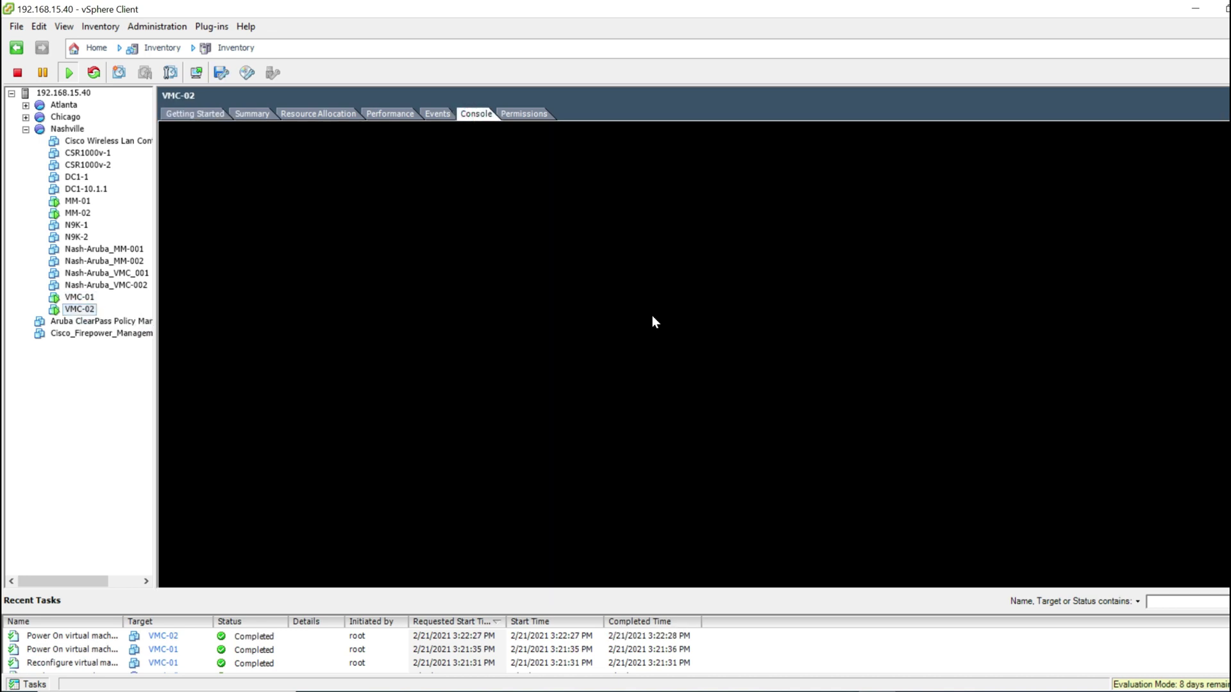
Step: Stop VMC-02's boot countdown, boot the AOS-P0 image, then return to VMC-01's console
click(653, 317)
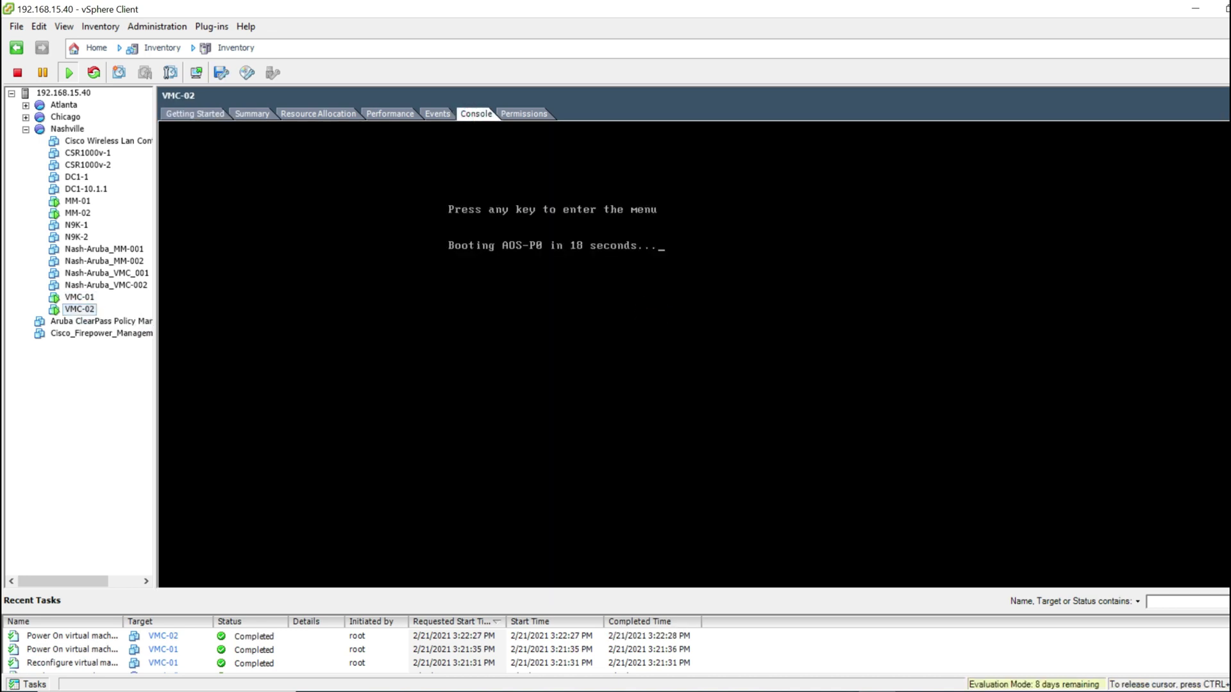
key(Return)
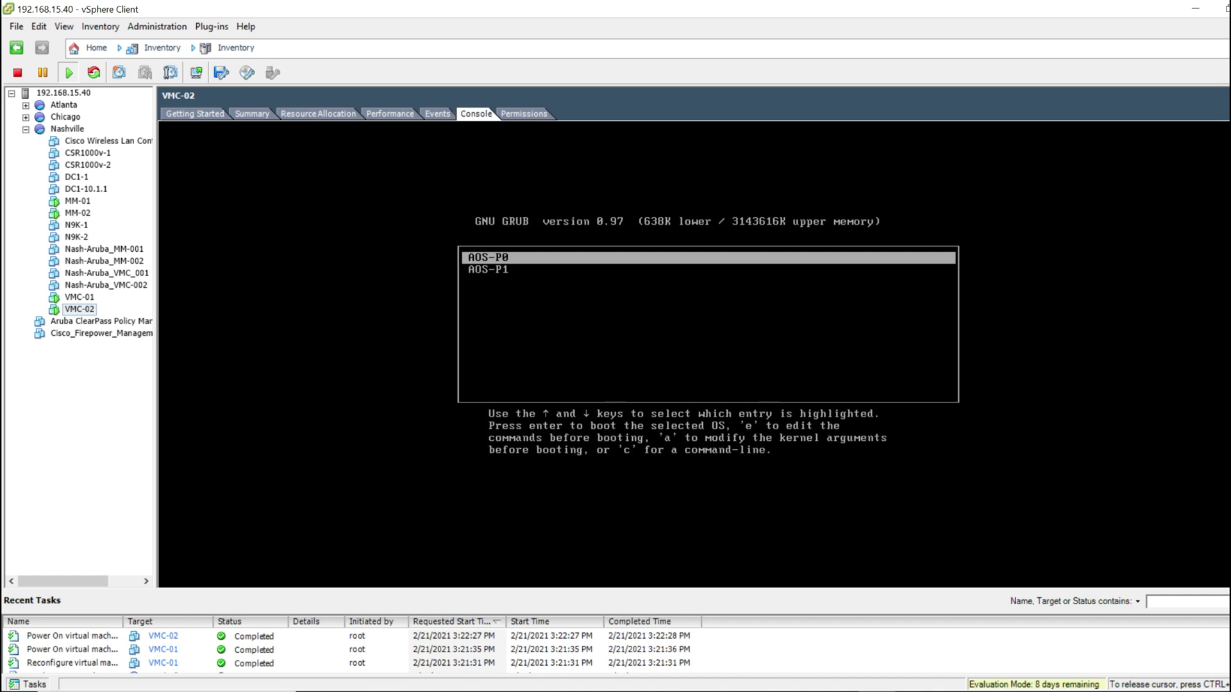
key(Return)
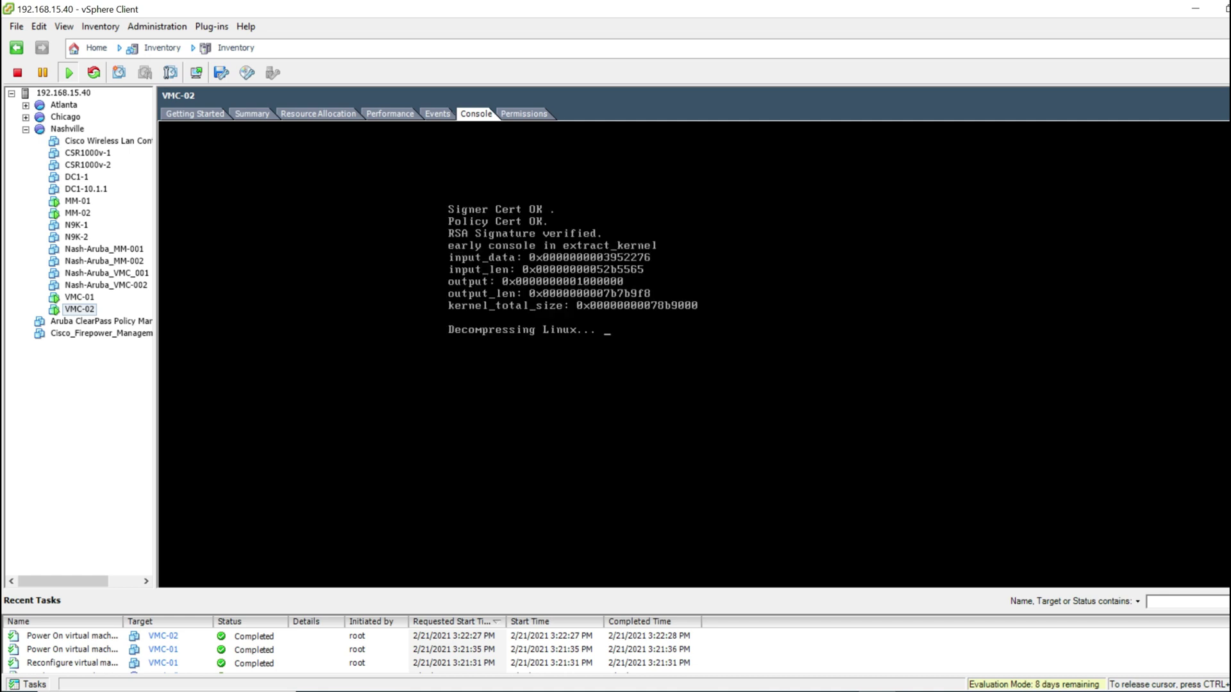
key(ctrl+alt)
click(79, 297)
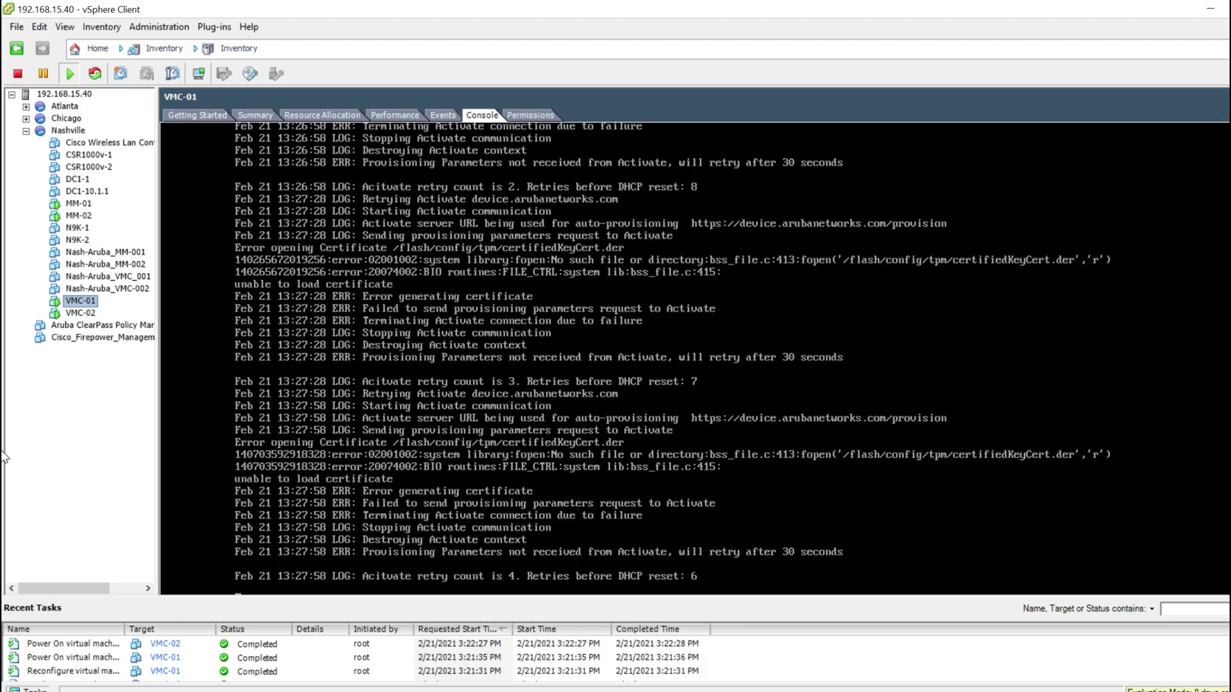
scroll(695, 359, up, 3)
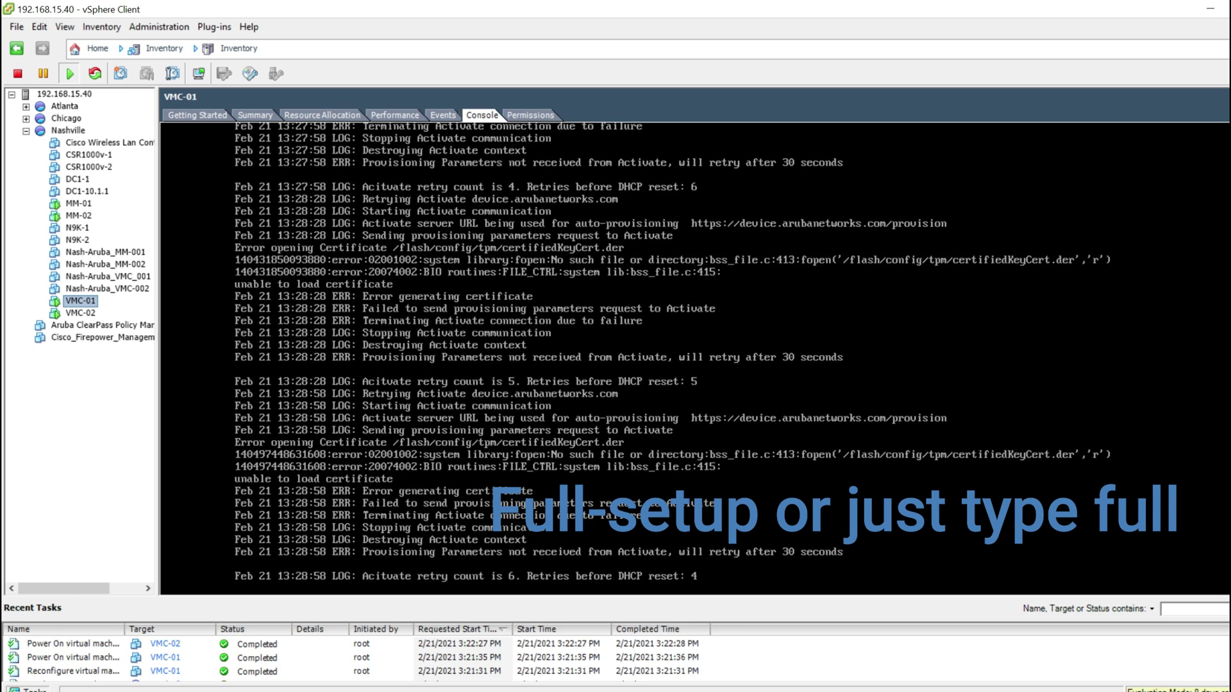
Step: Enter 'full' on VMC-01's console and answer 'yes' to stop auto-provisioning
click(1002, 400)
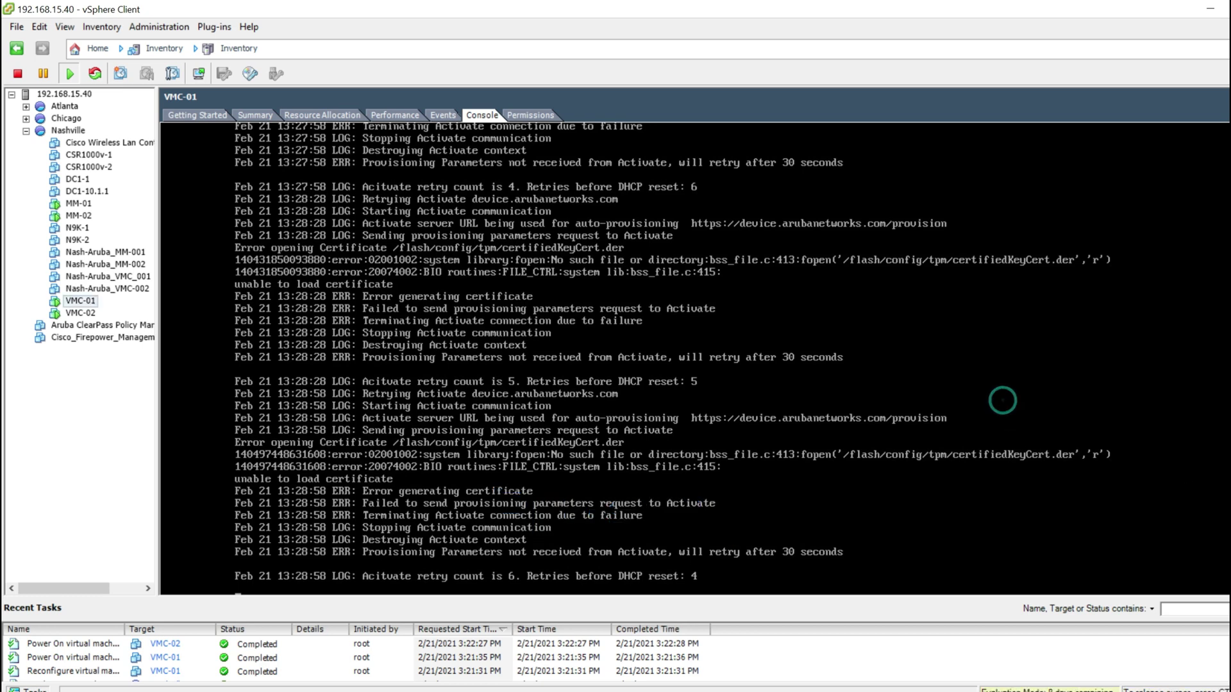
text(full)
key(Return)
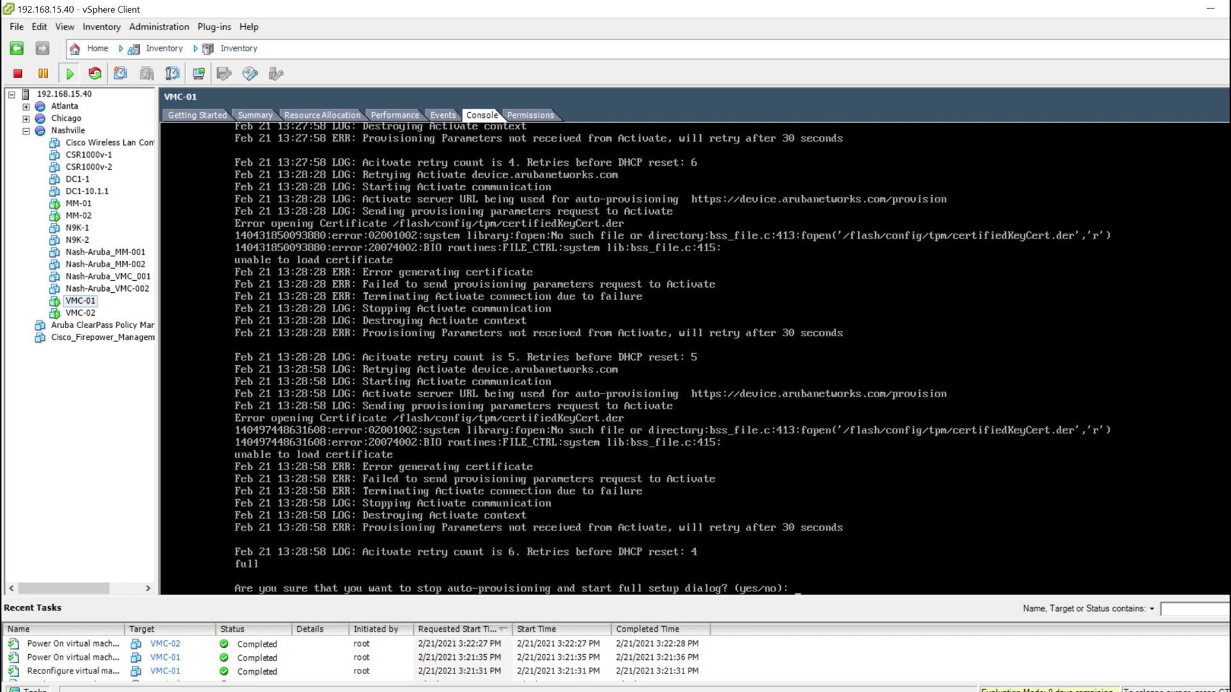
text(yes)
key(Return)
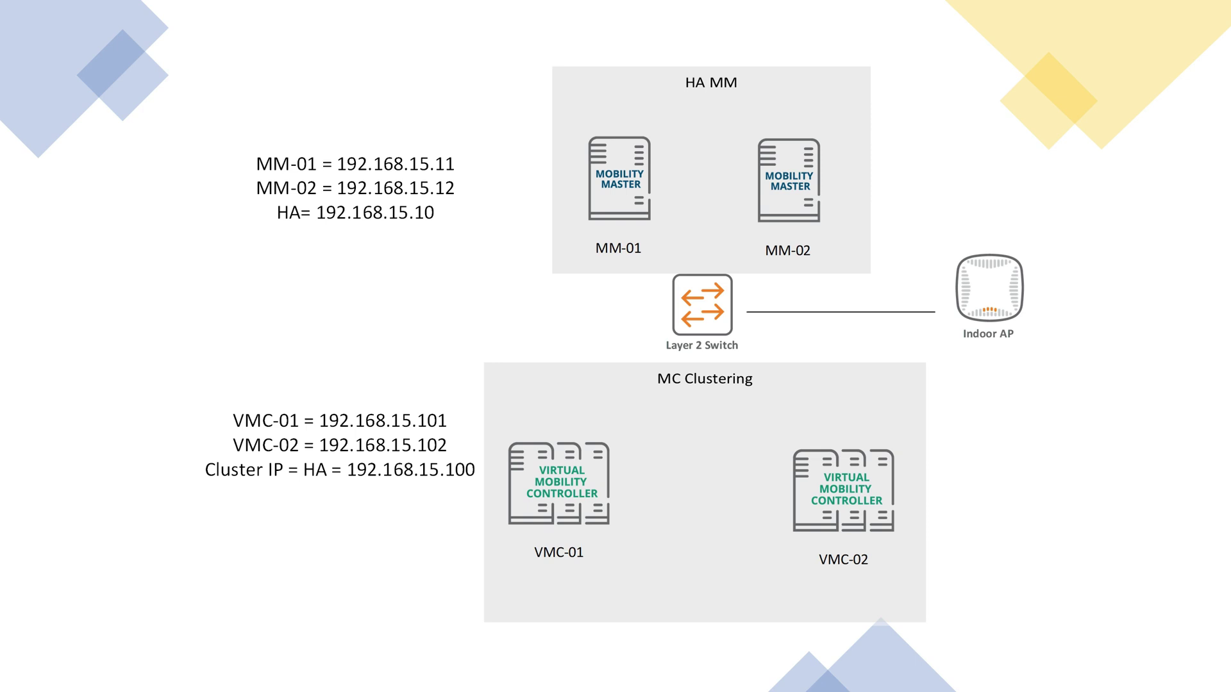
Step: Circle the MM pair, VMC-01 and VMC-02; underline 192.168.15.10 and cluster IP 192.168.15.100
mouse_move(420, 293)
mouse_down()
mouse_move(302, 291)
mouse_move(525, 32)
mouse_move(845, 8)
mouse_move(1005, 190)
mouse_move(359, 291)
mouse_up()
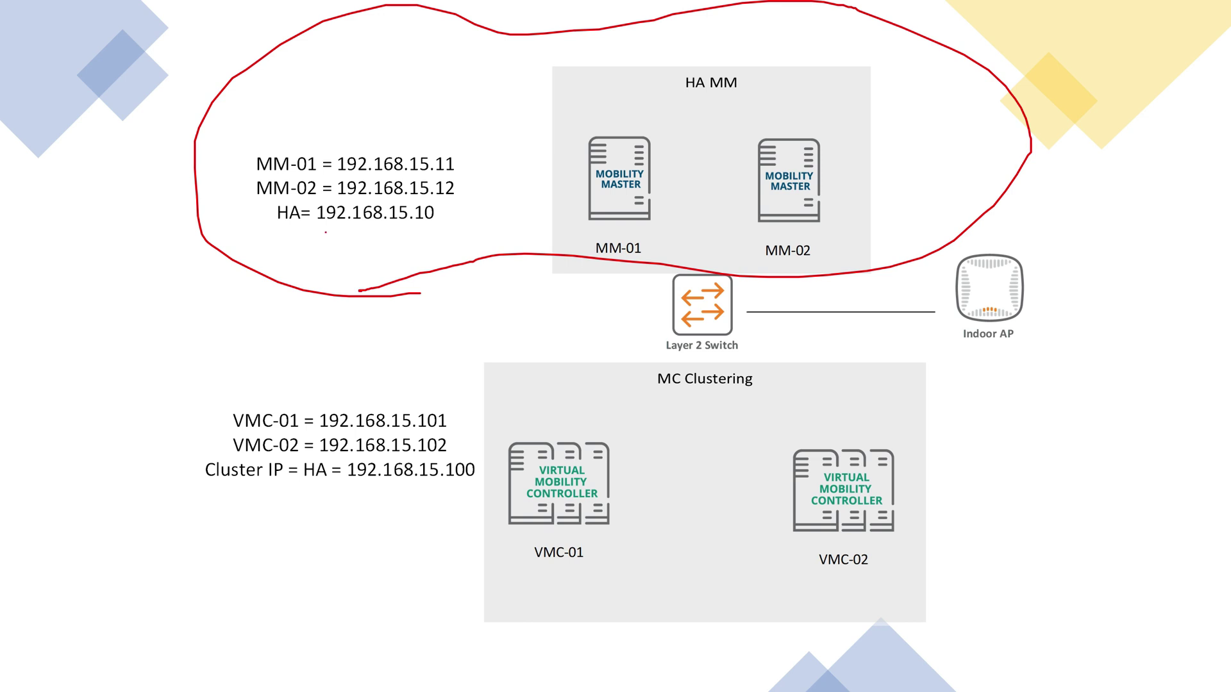
drag(326, 232, 453, 229)
mouse_move(577, 431)
mouse_down()
mouse_move(509, 424)
mouse_move(567, 604)
mouse_move(580, 393)
mouse_up()
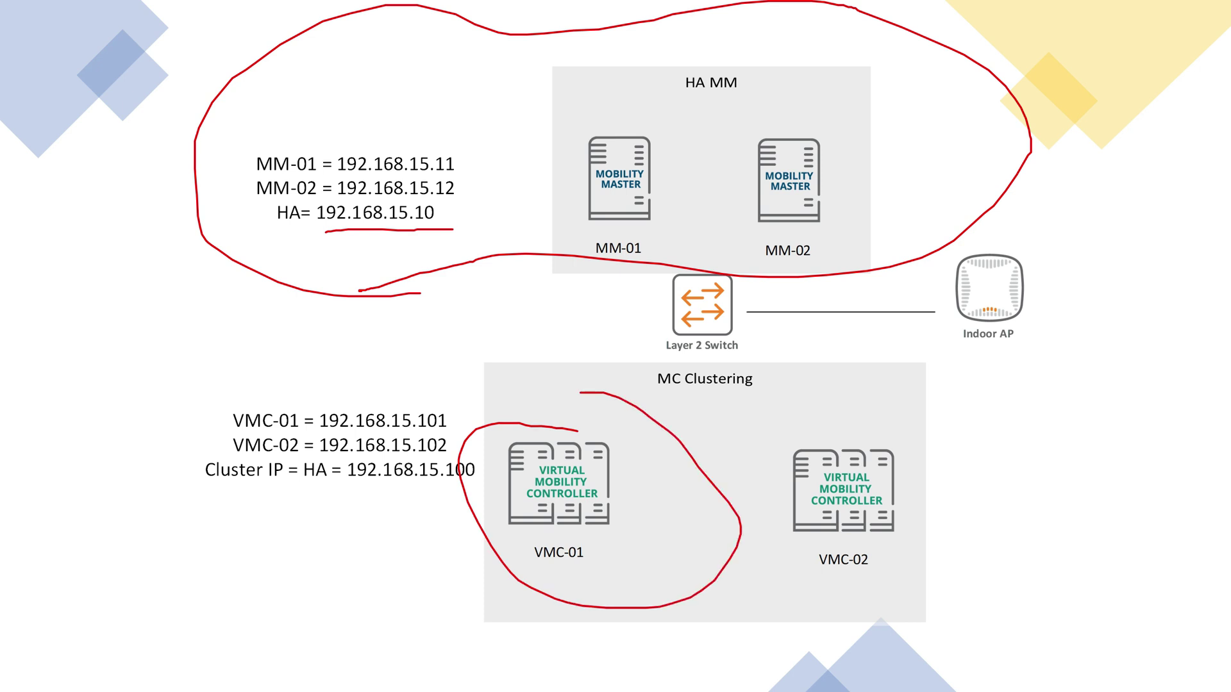
mouse_move(825, 408)
mouse_down()
mouse_move(747, 513)
mouse_move(841, 422)
mouse_up()
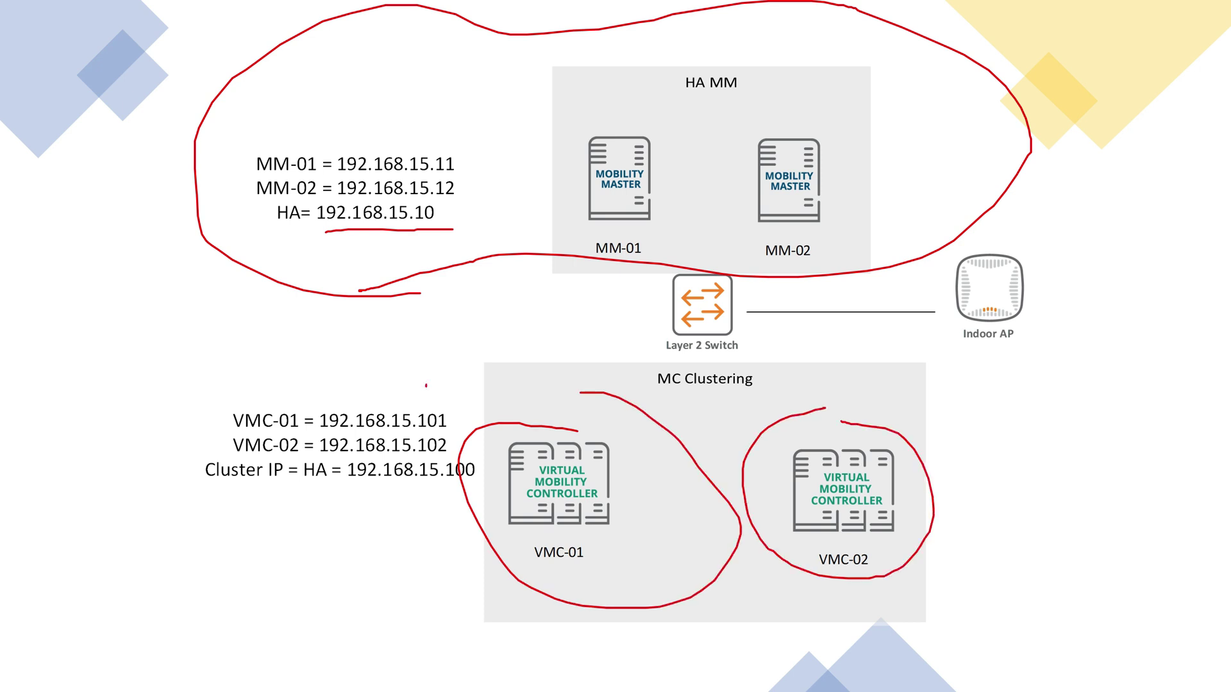
mouse_move(426, 385)
mouse_down()
mouse_move(168, 424)
mouse_move(478, 426)
mouse_up()
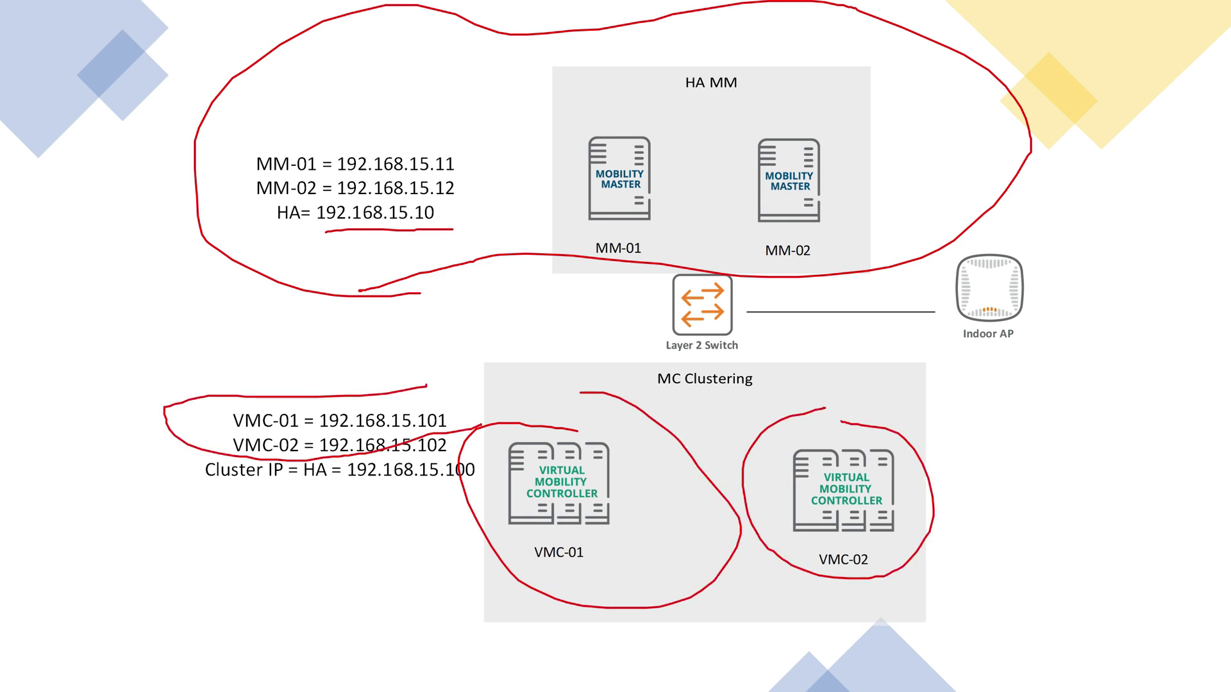
drag(473, 489, 357, 482)
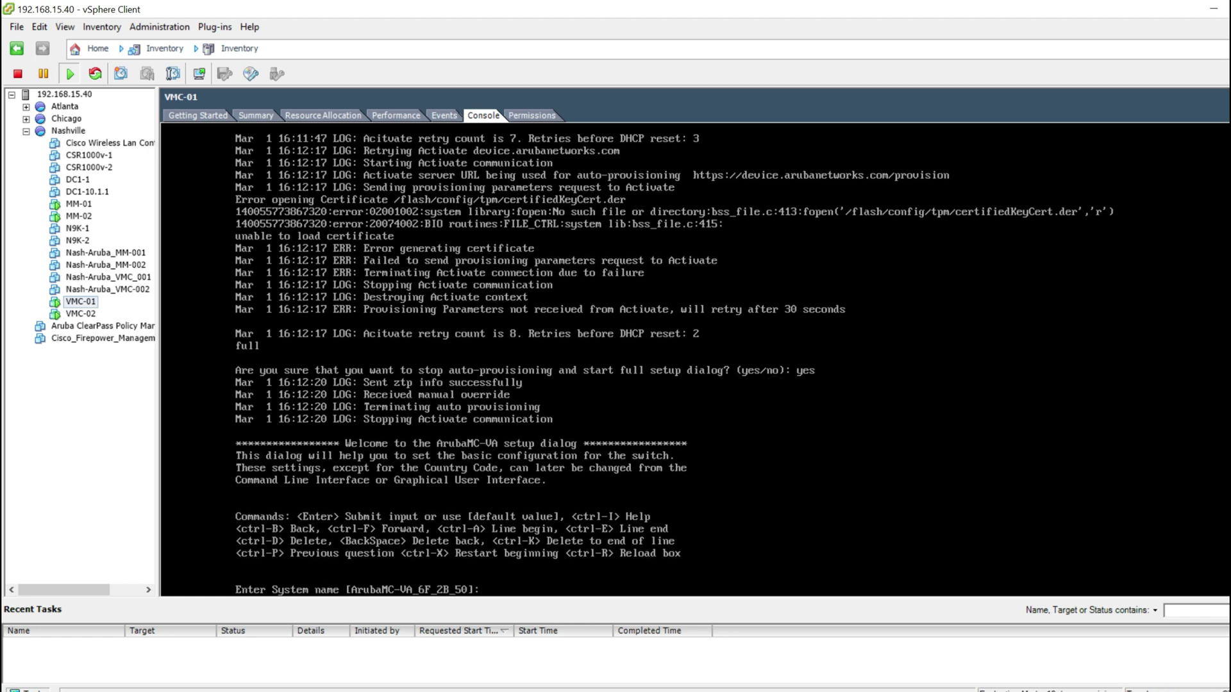
Step: Enter system name VMC-01, role md, IP type ipv4 and master IP 192.168.15.10
text(VMC-01)
key(Return)
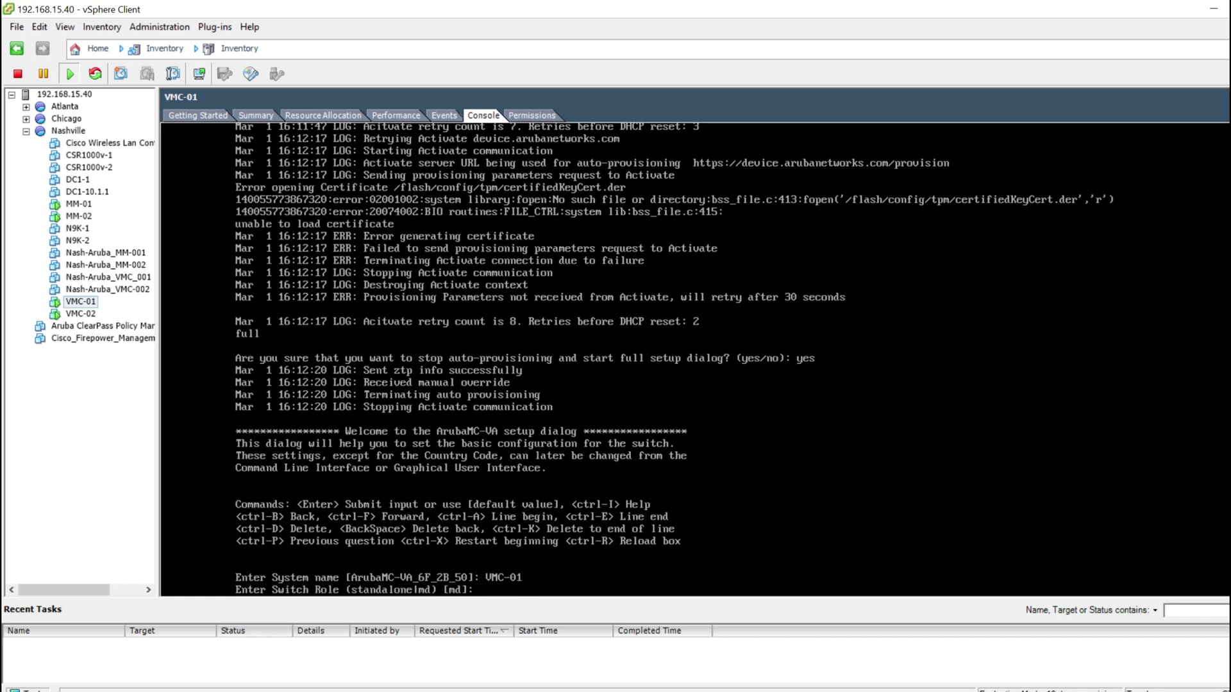
text(md)
key(Return)
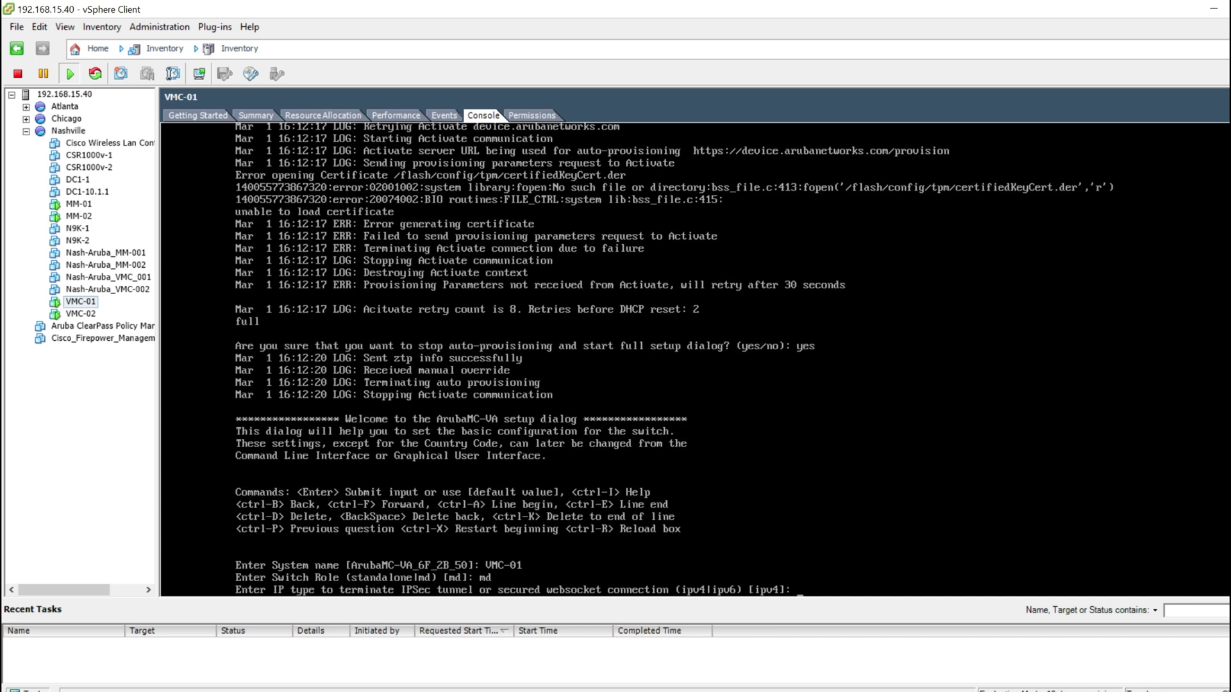
key(Return)
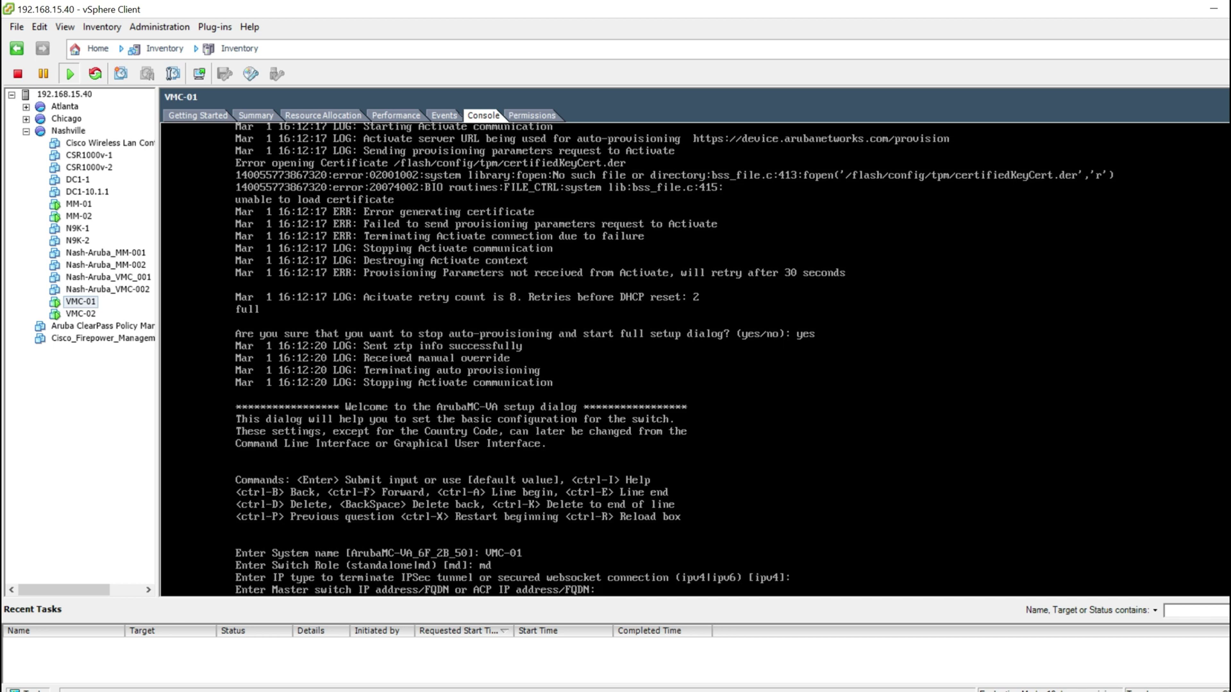
text(92.168.15.10)
key(Return)
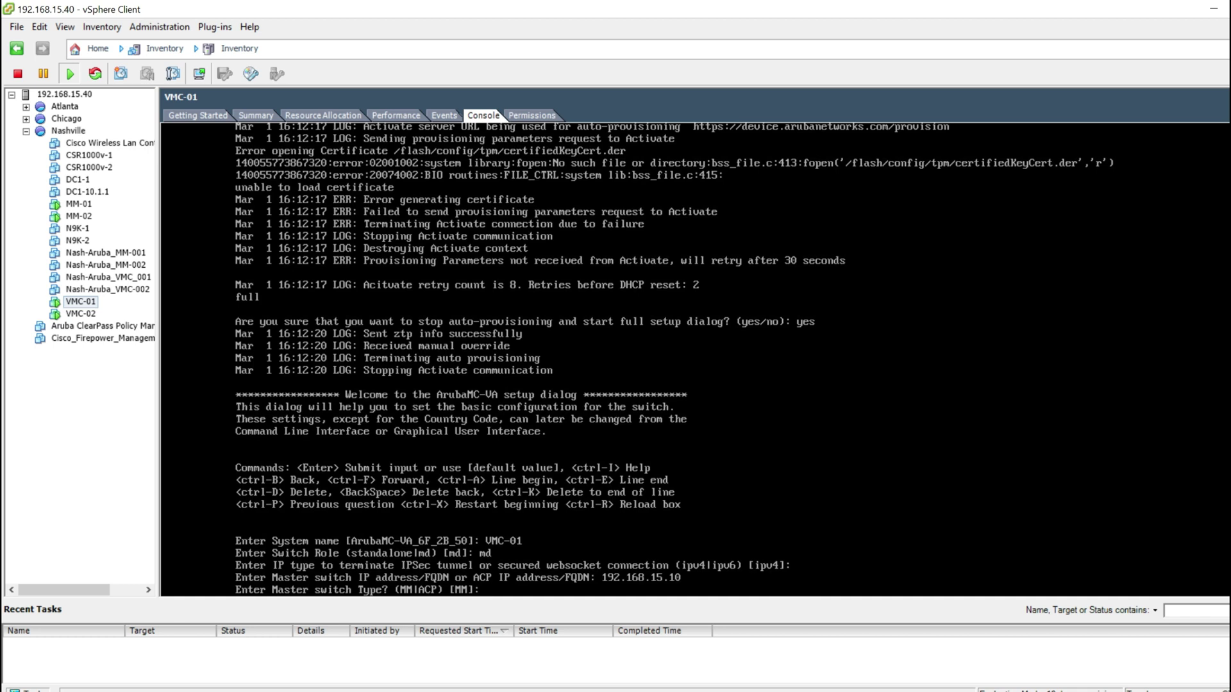
Step: Set master type MM, decline the VPN concentrator, and confirm a virtual Mobility Master
text(mm)
key(Return)
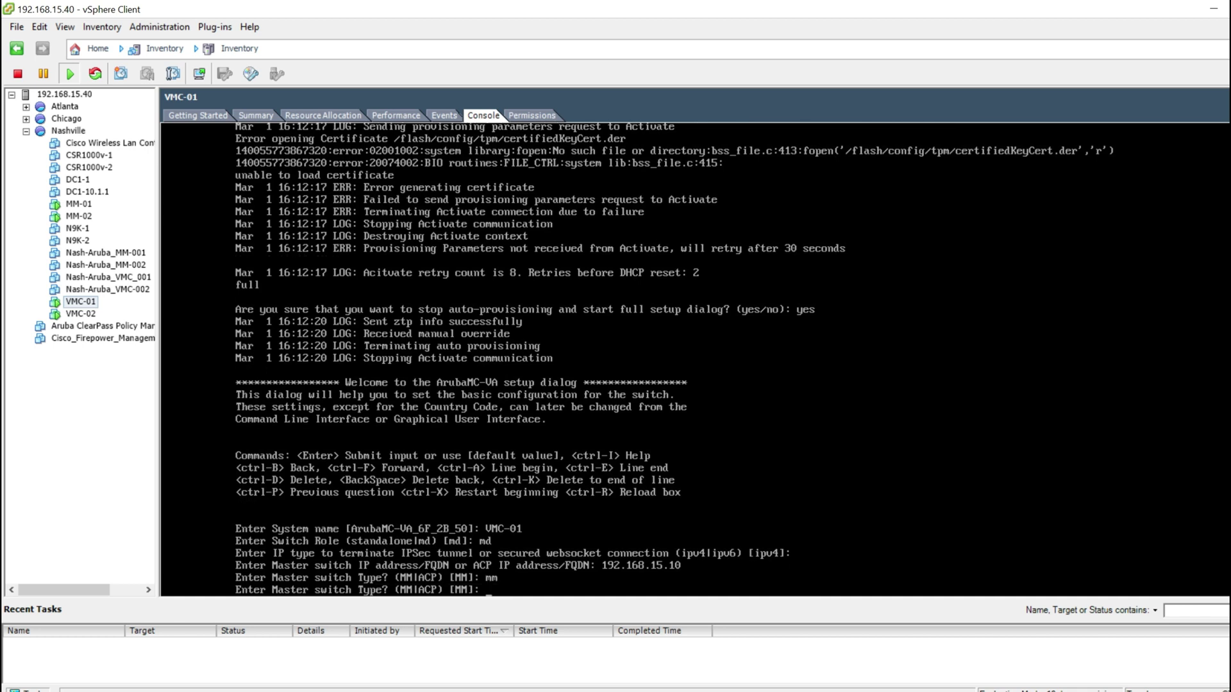
text(MM)
key(Return)
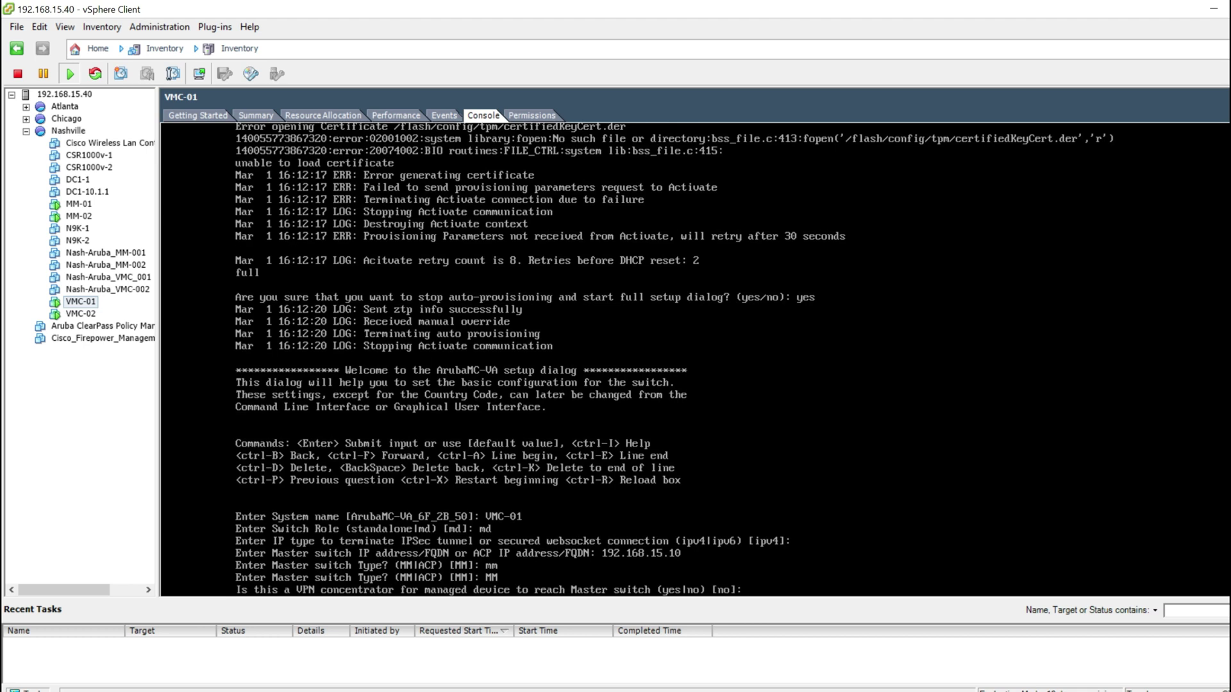
key(Return)
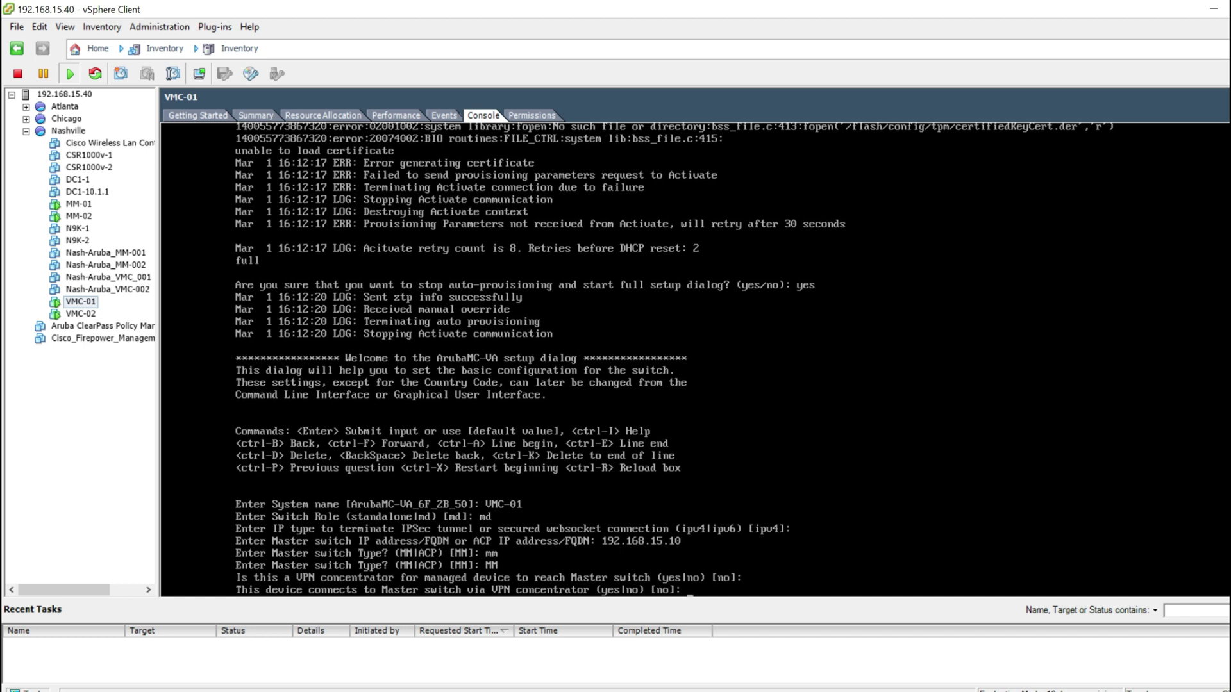
text(no)
key(Return)
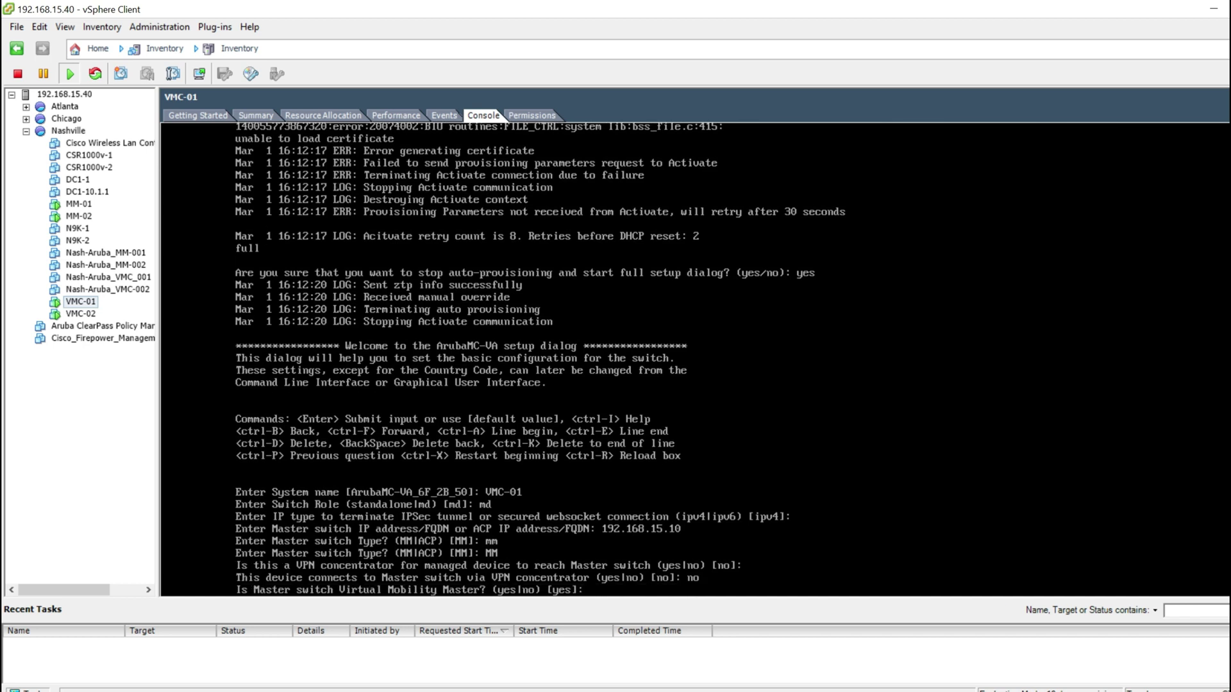
text(yes)
key(Return)
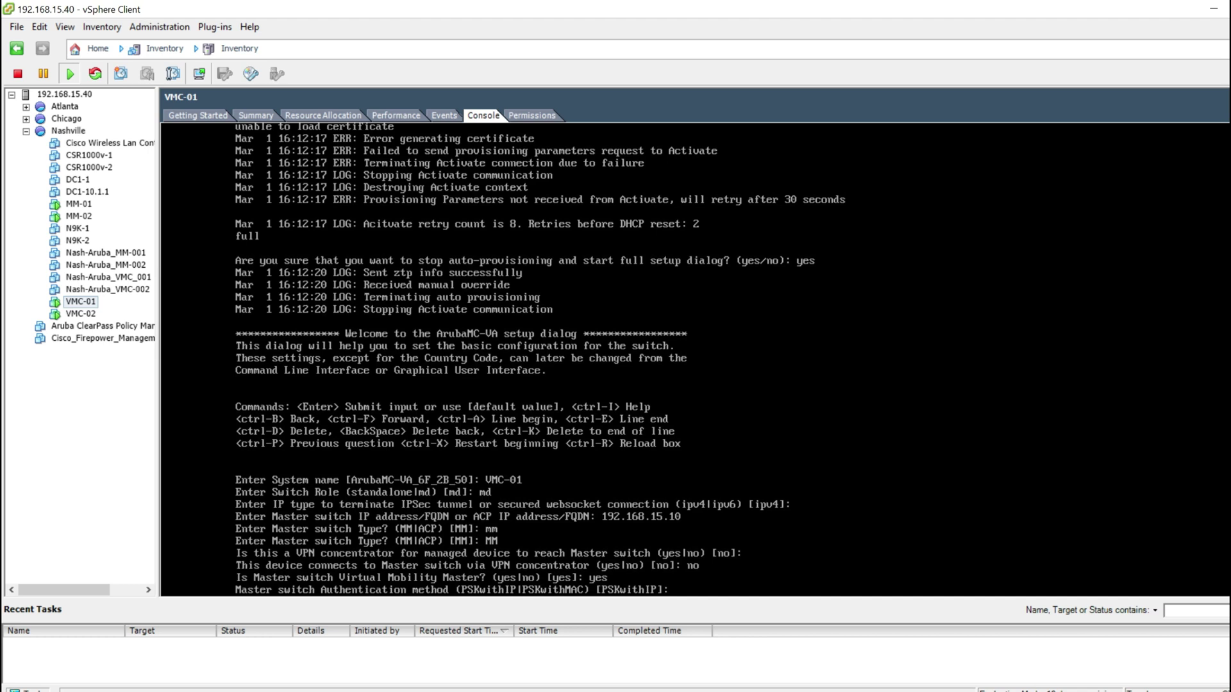
Step: Keep PSKwithIP authentication, enter and confirm the IPSec pre-shared key, and decline L3 redundancy
key(Return)
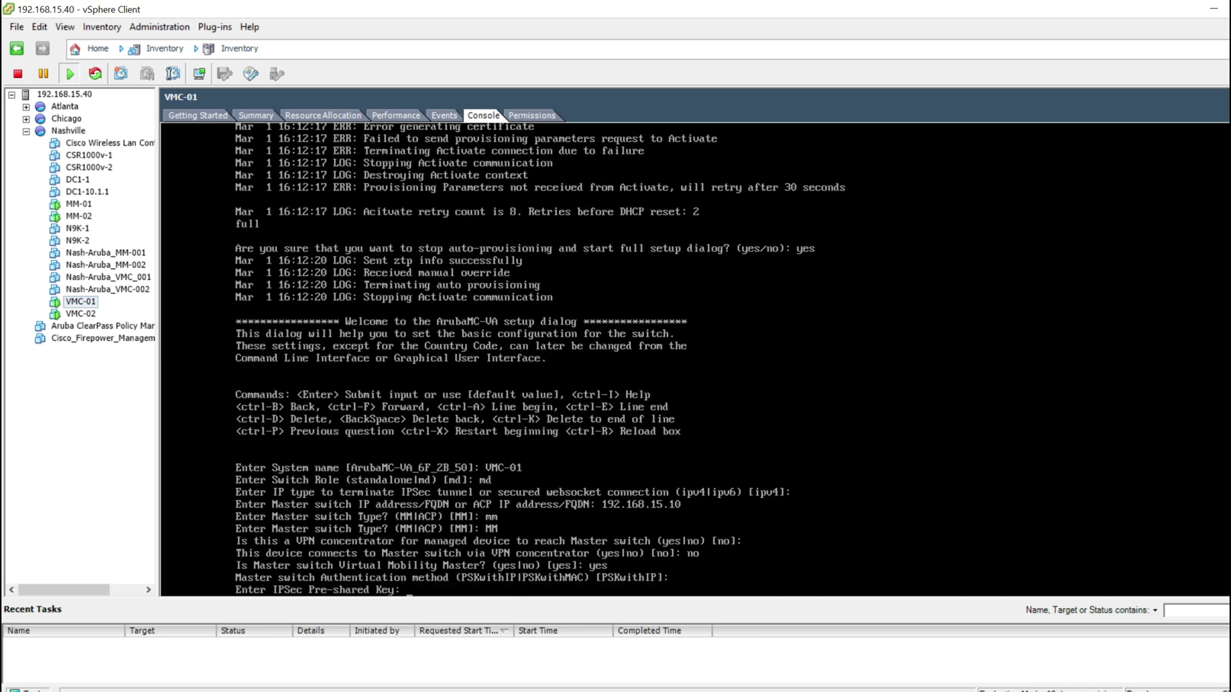
text(ruba123)
key(Return)
text(aruba123)
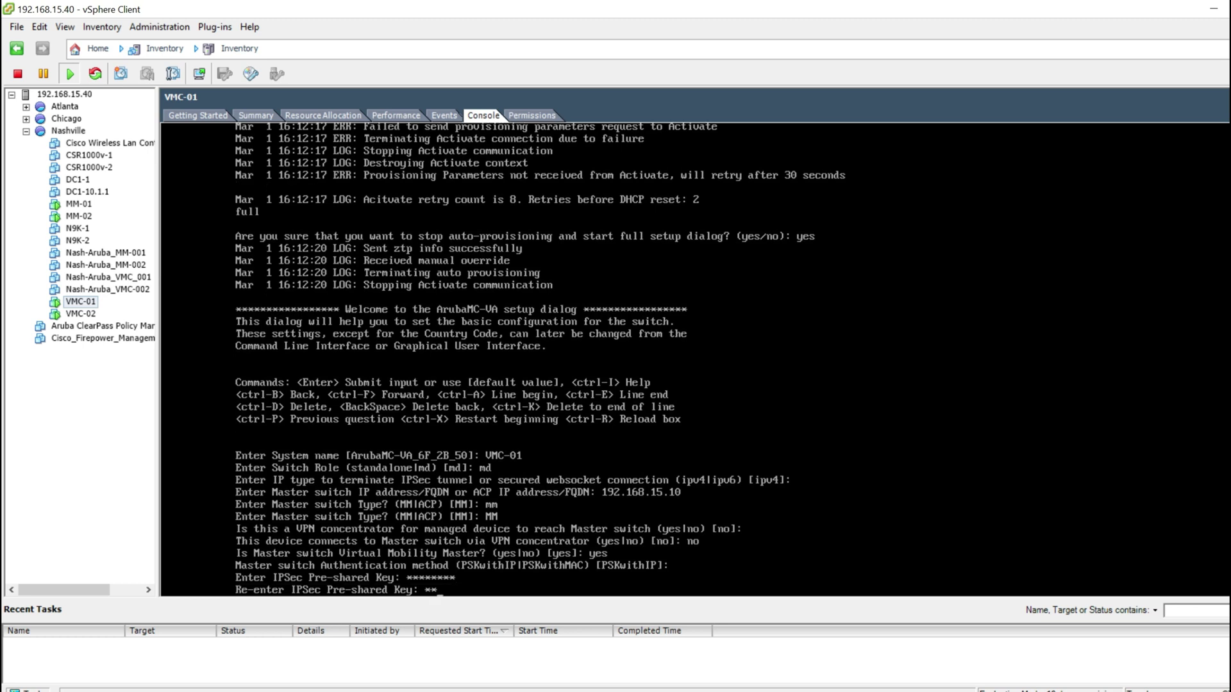
key(Return)
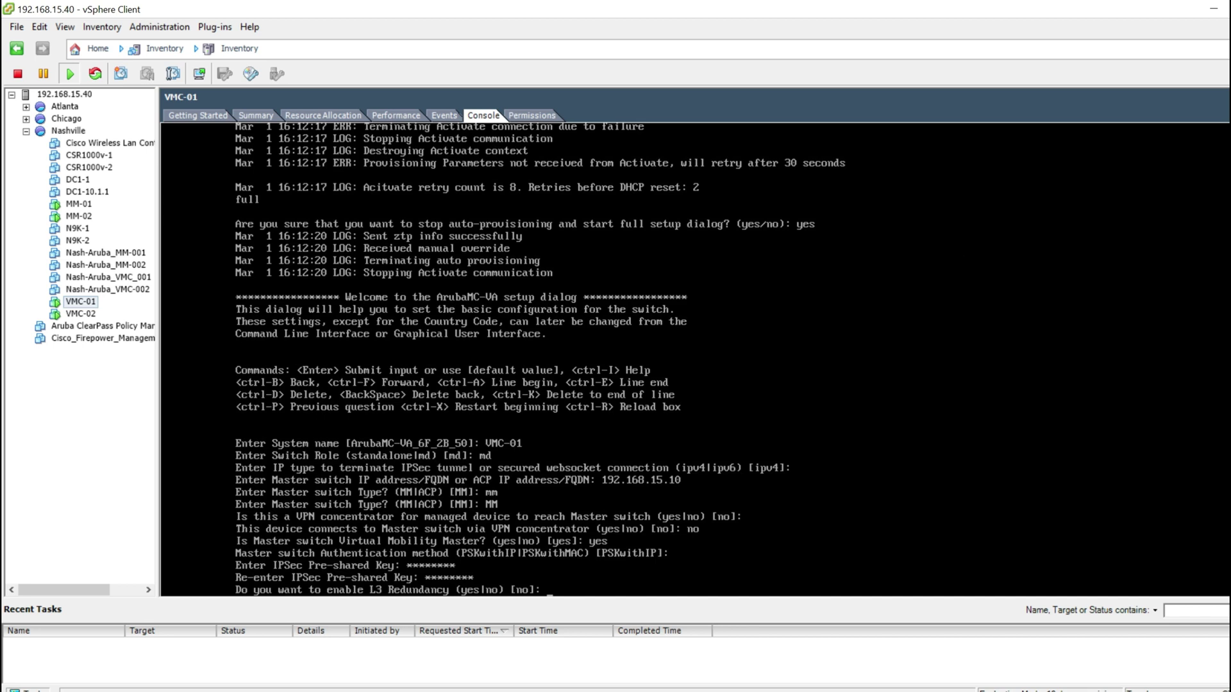
text(no)
key(Return)
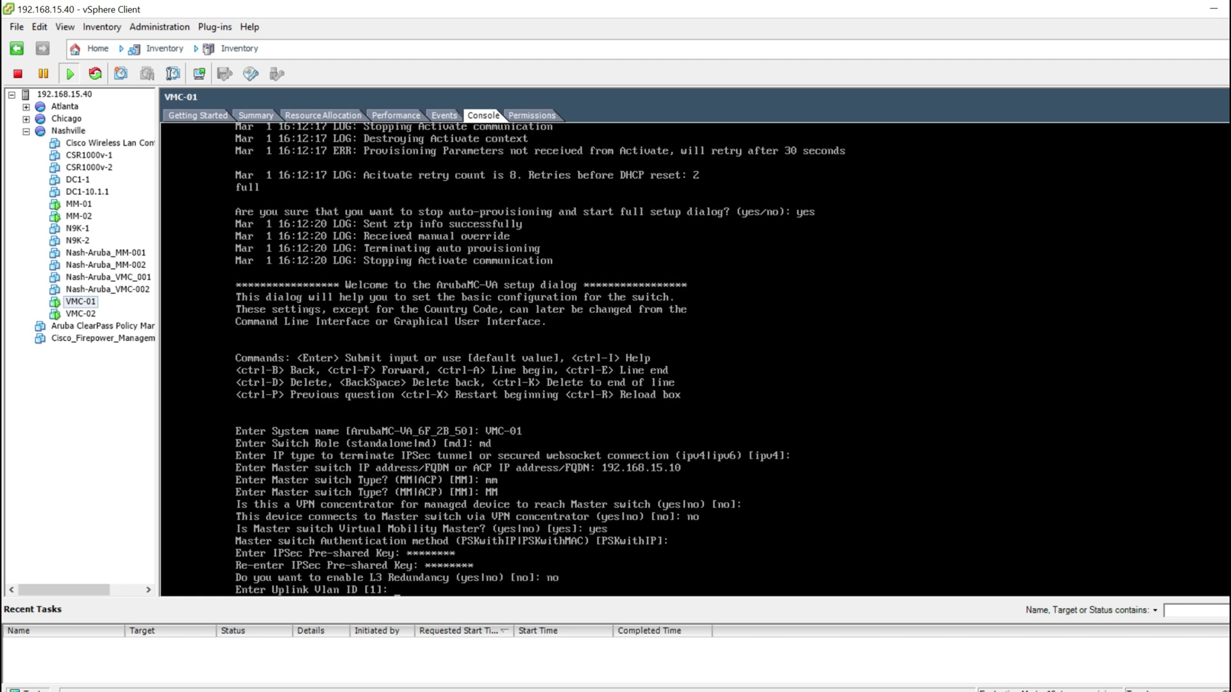
Step: Set uplink VLAN 15 on GE 0/0/0 in access mode with static IP 192.168.15.101
text(15)
key(Return)
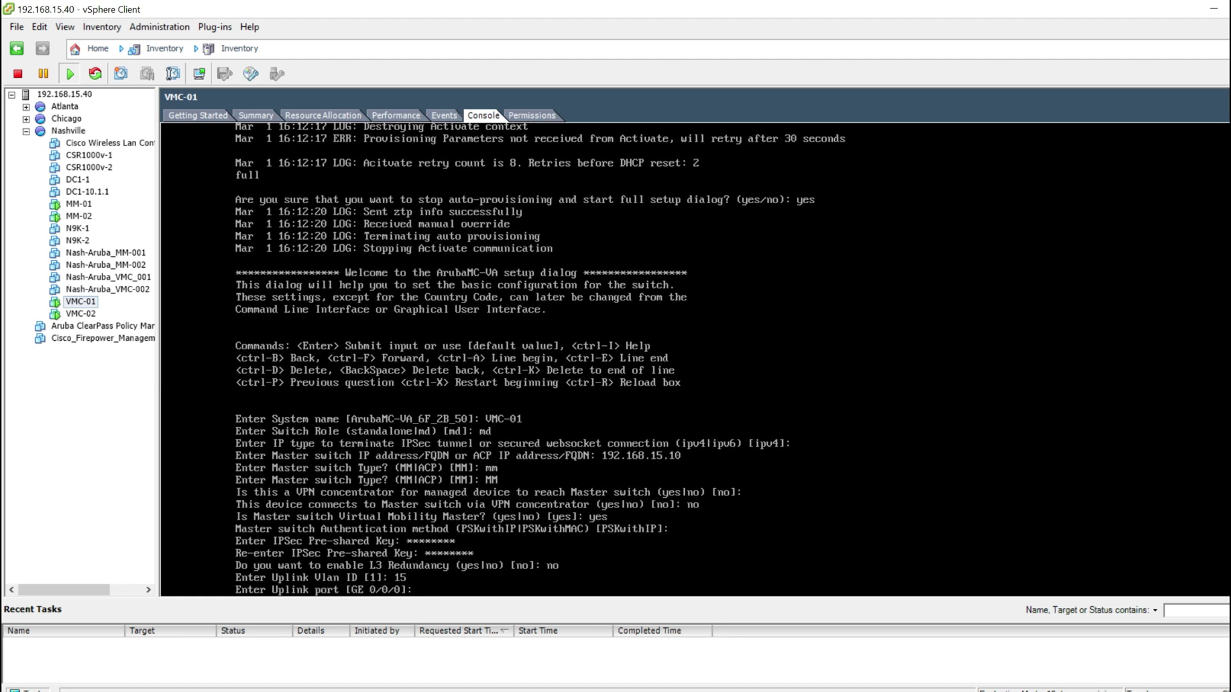
key(Return)
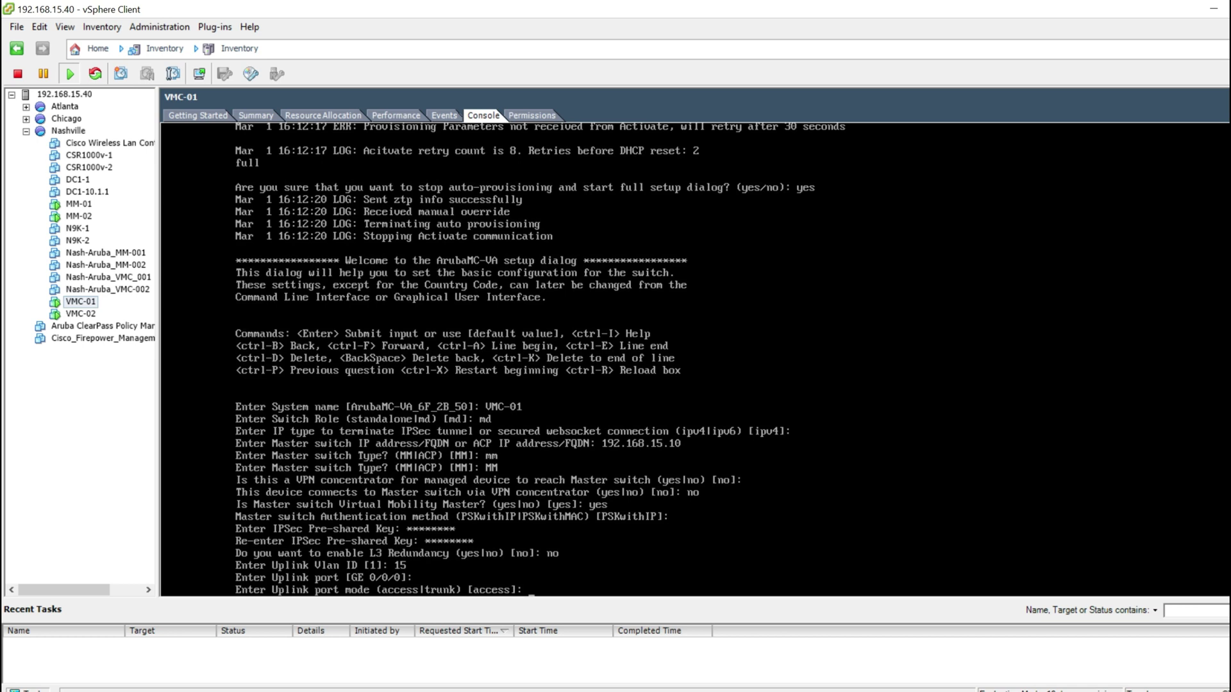
text(access)
key(Return)
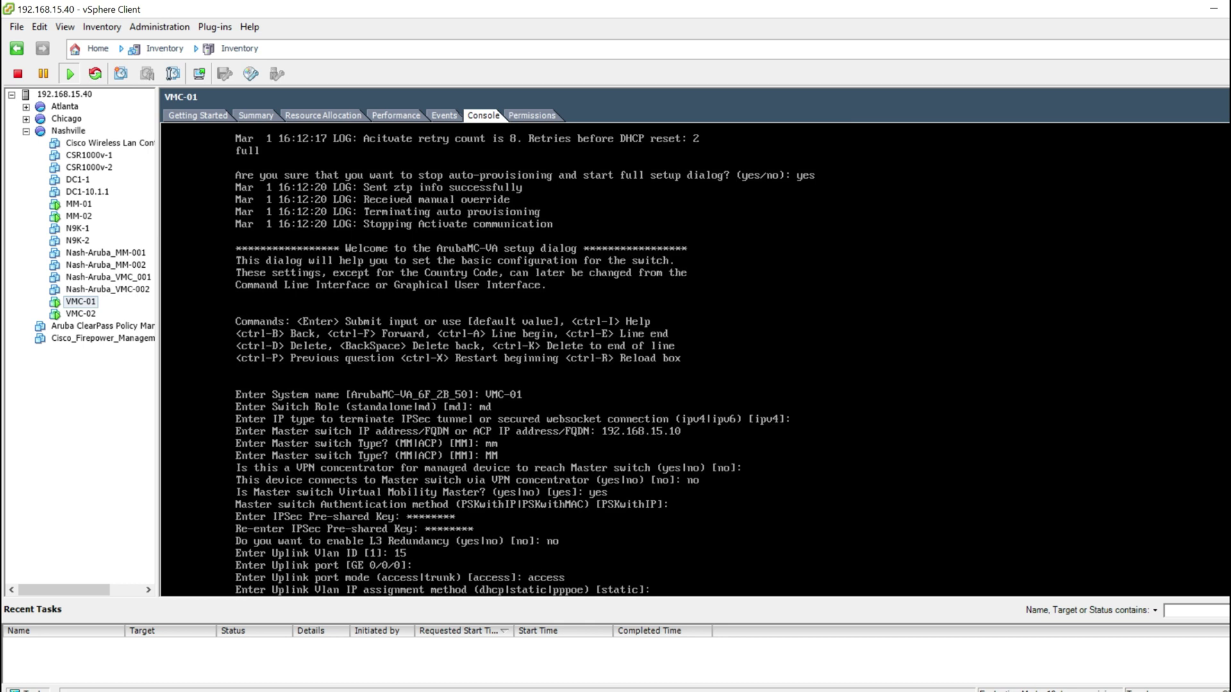
key(Return)
text(1)
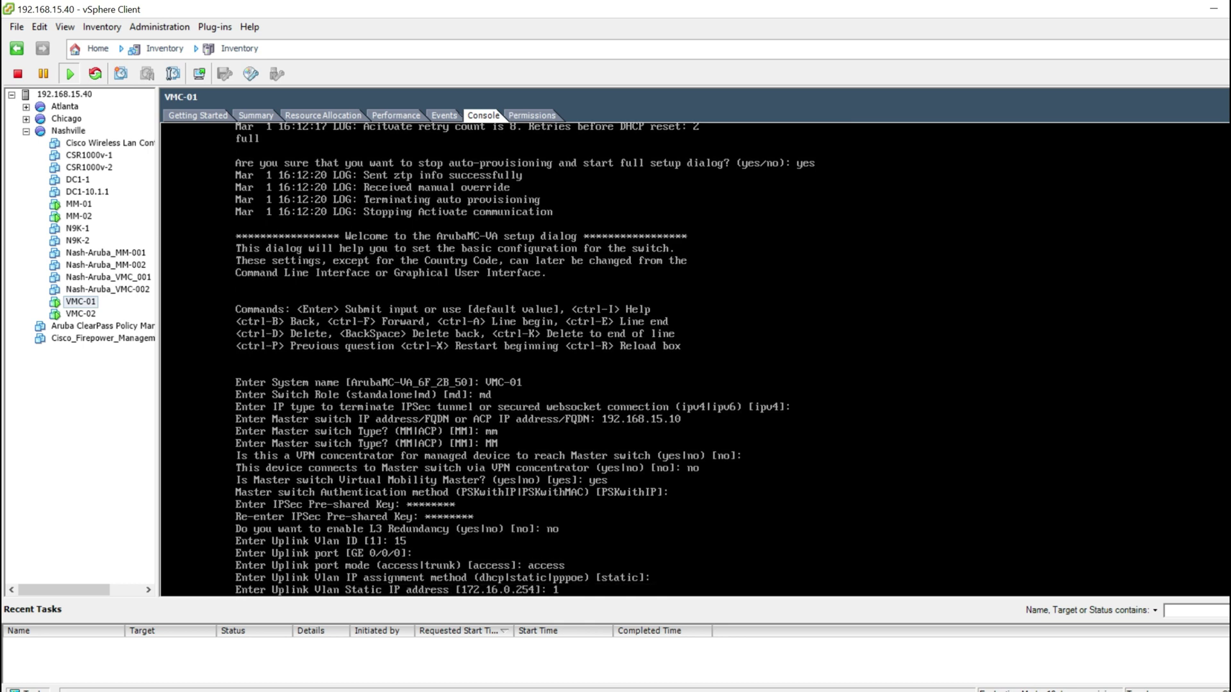
text(92.168.15.101)
key(Return)
Step: Keep netmask 255.255.255.0, use 192.168.15.1 for gateway and DNS, decline IPv6 and port-channel
key(Return)
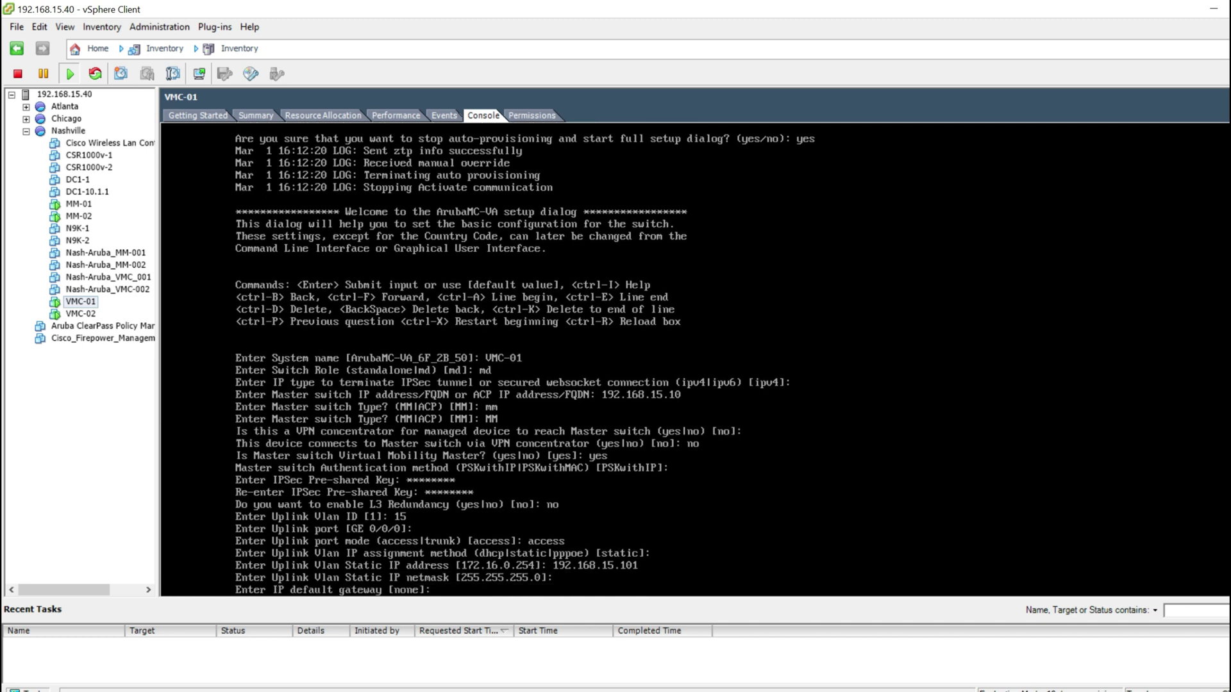
text(192.168.15.1)
key(Return)
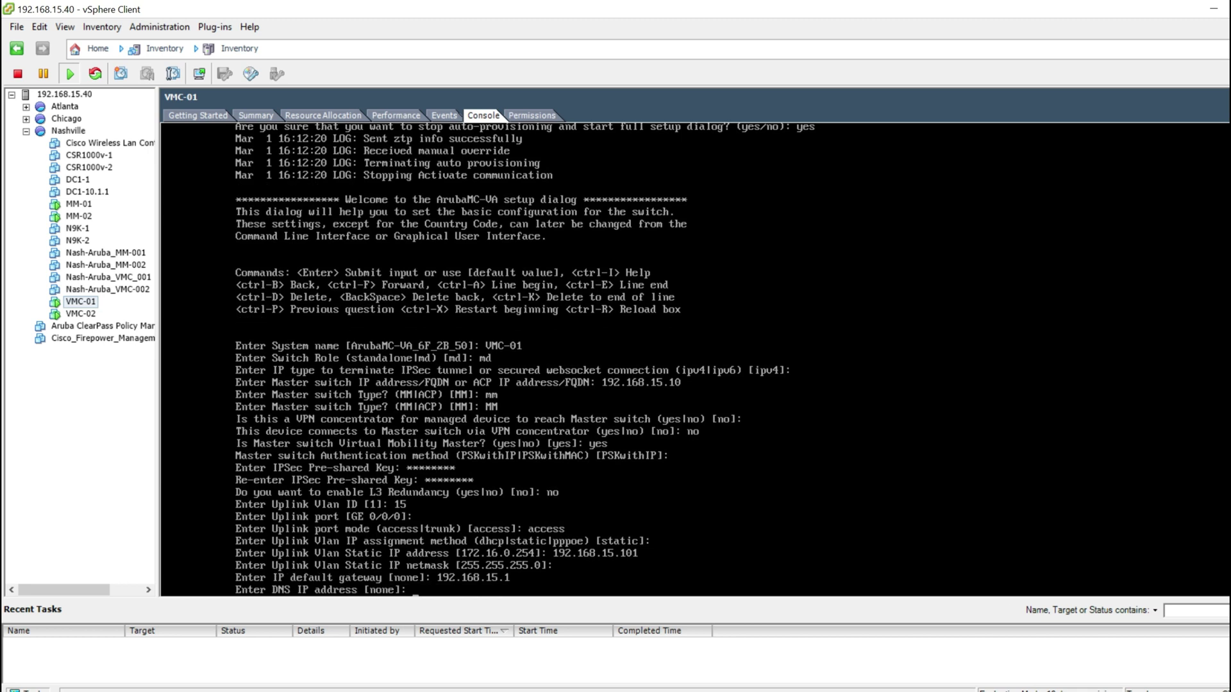
text(192.168.15.1)
key(Return)
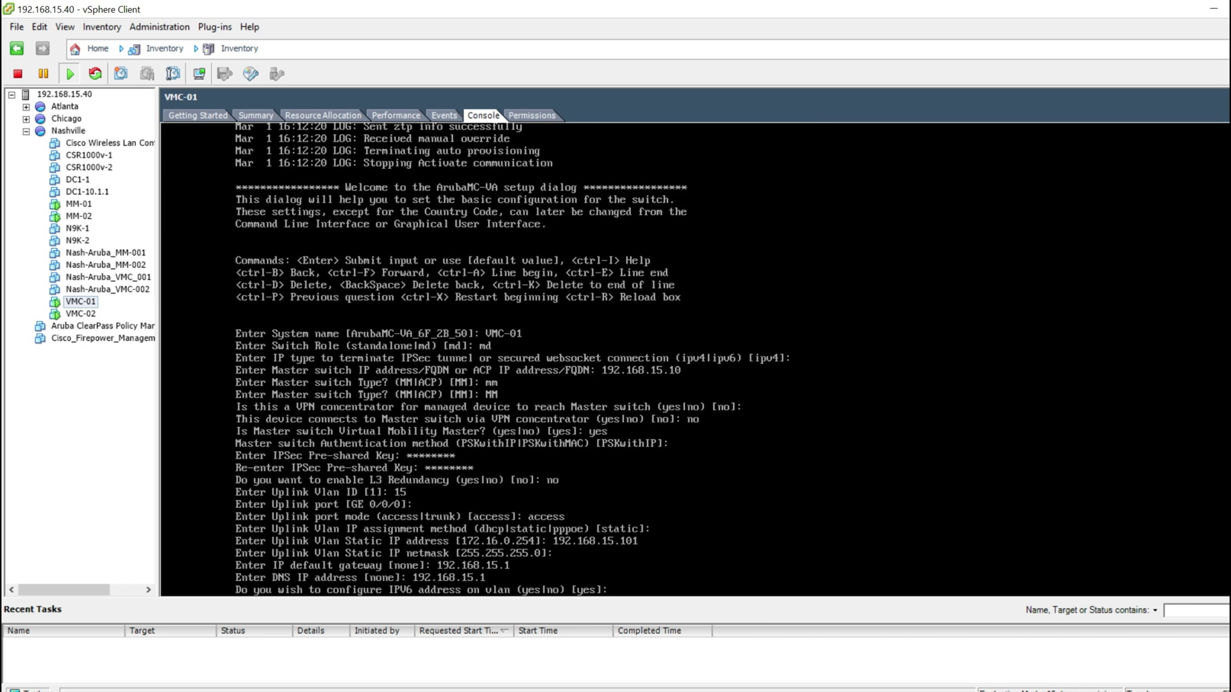
text(no)
key(Return)
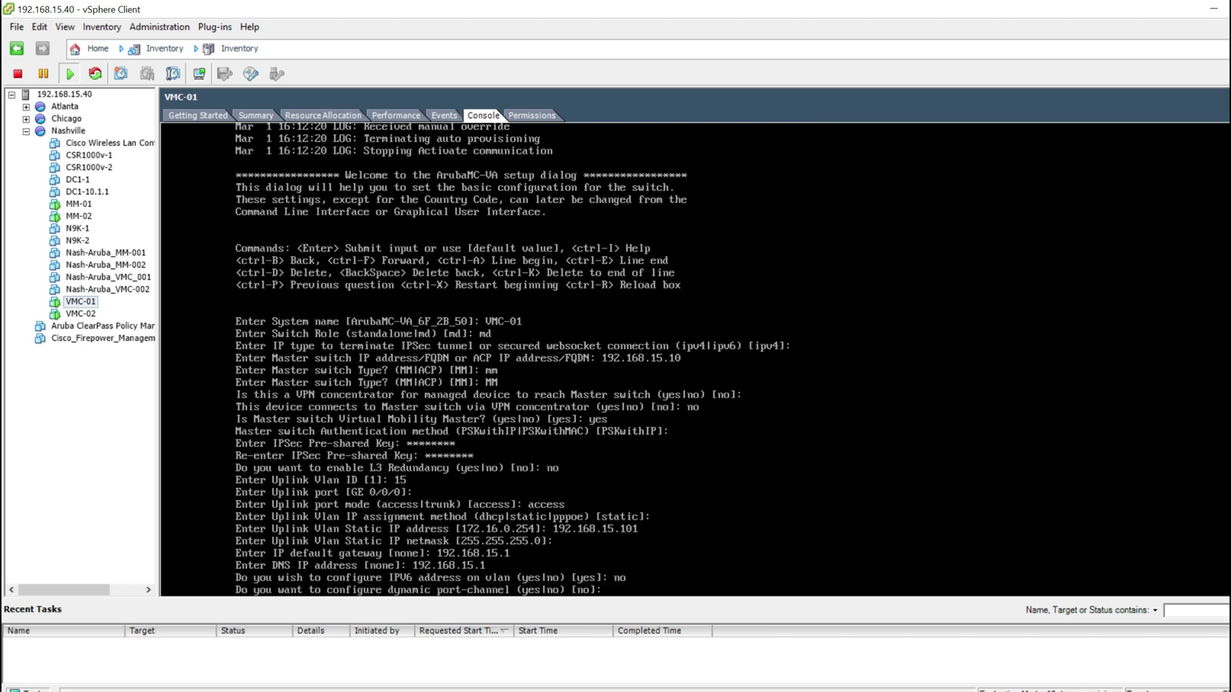
text(no)
key(Return)
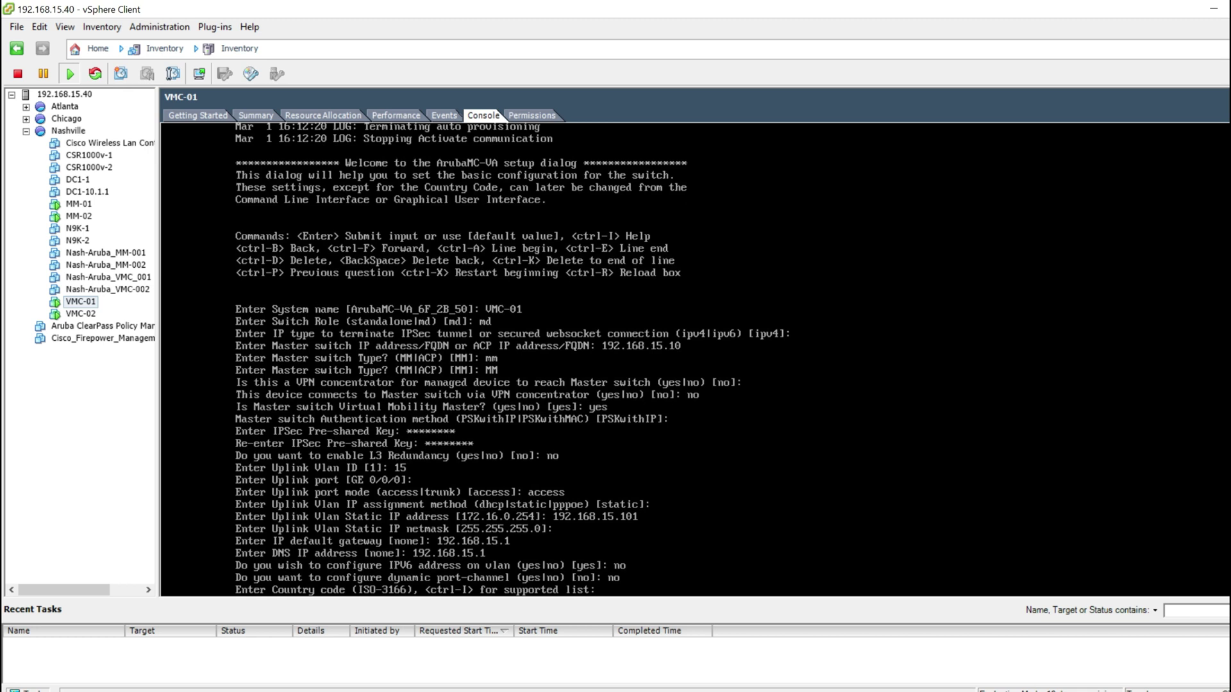
Step: Set country code US, keeping the America/Los_Angeles time zone and default time
text(US)
key(Return)
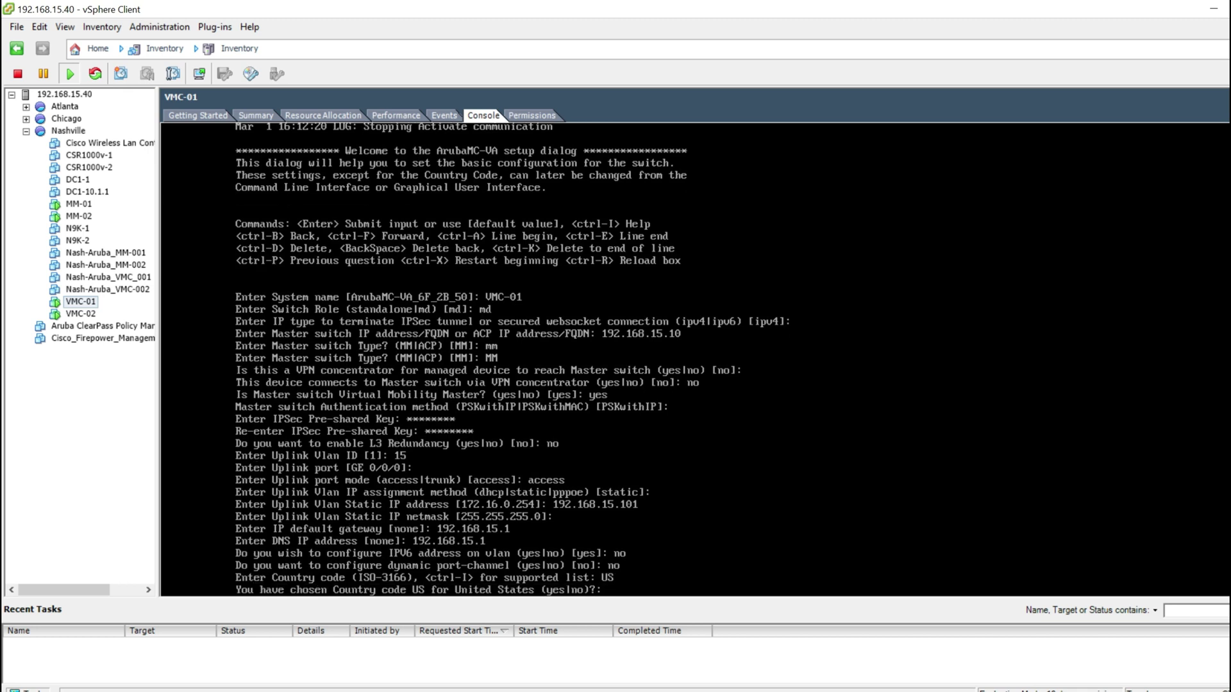
text(yes)
key(Return)
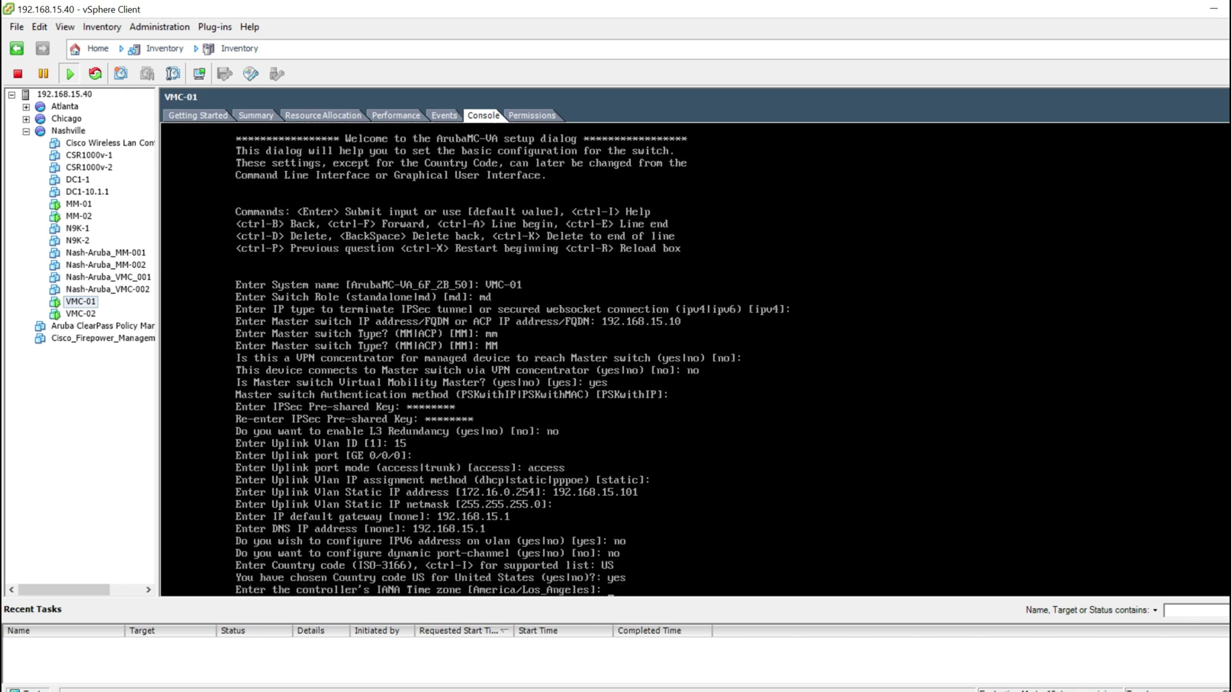
key(Return)
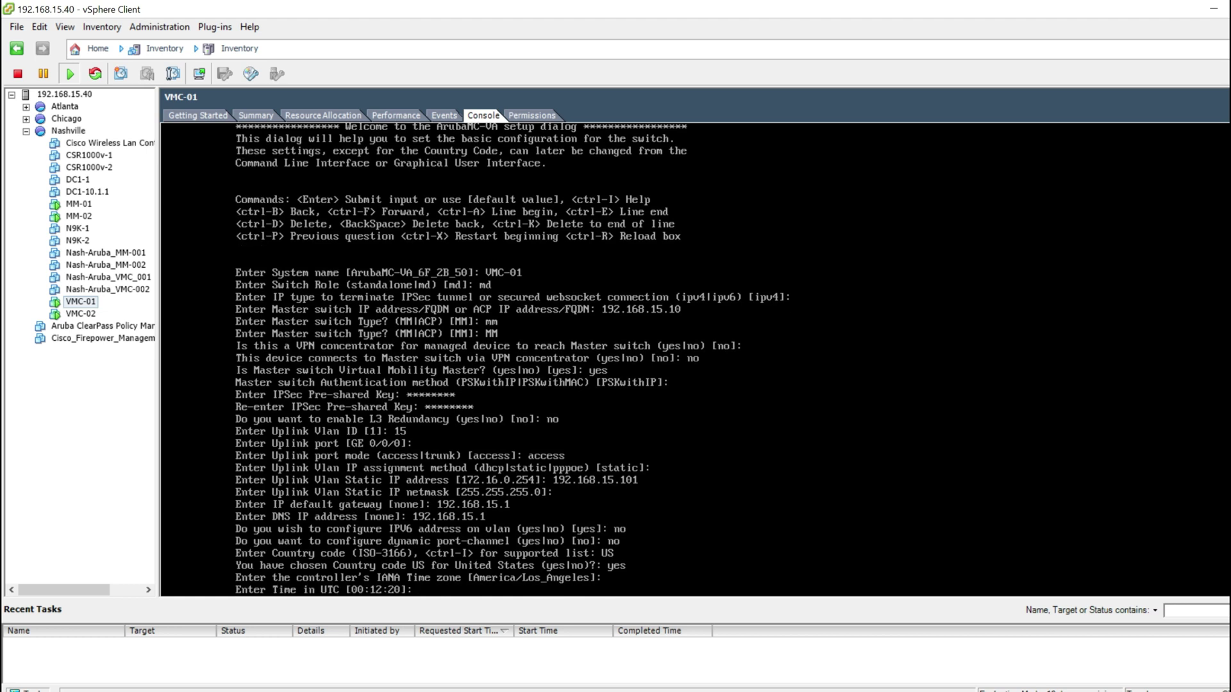
key(Return)
key(Return)
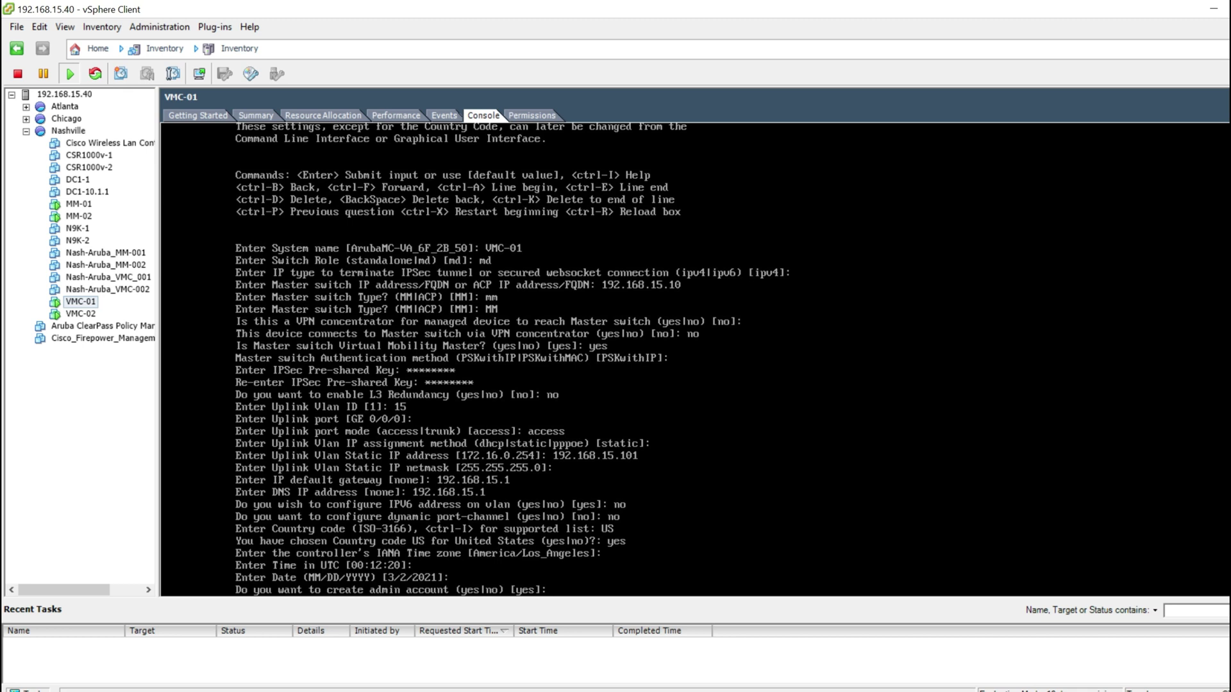
Step: Create the admin account and enter its password twice
text(yes)
key(Return)
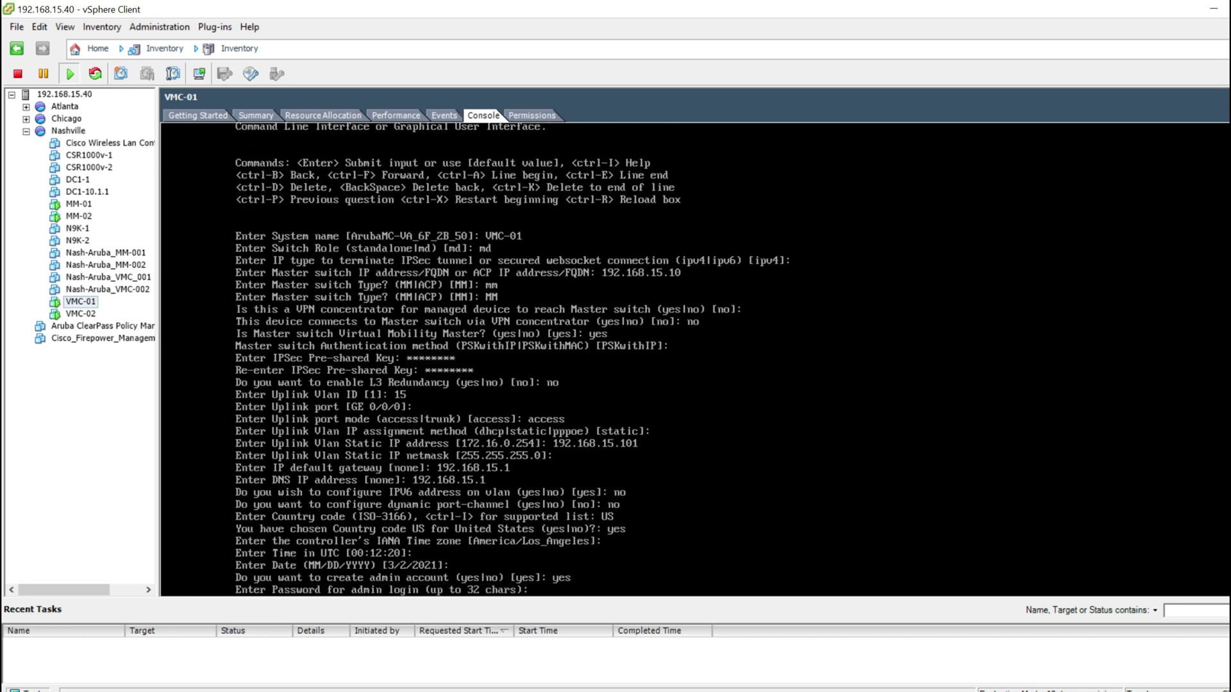
text(********)
key(Return)
text(********)
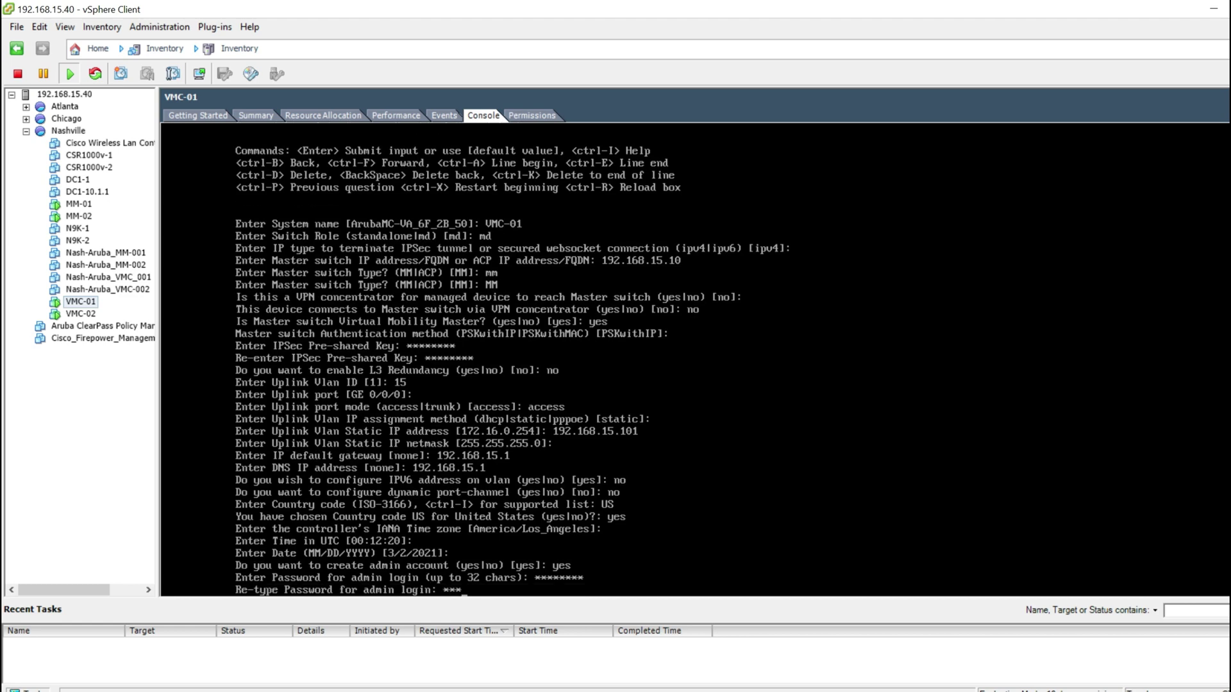
key(Return)
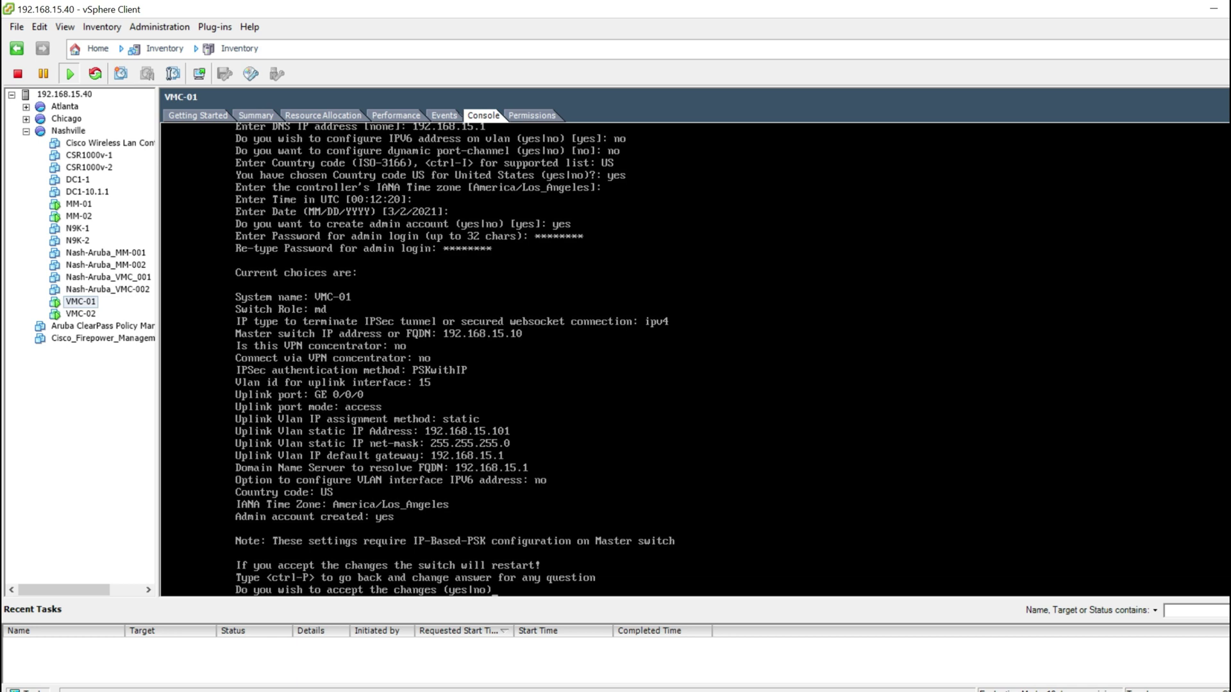
Step: Accept VMC-01's setup so it reboots, then show VMC-02's console
text(yes)
key(Return)
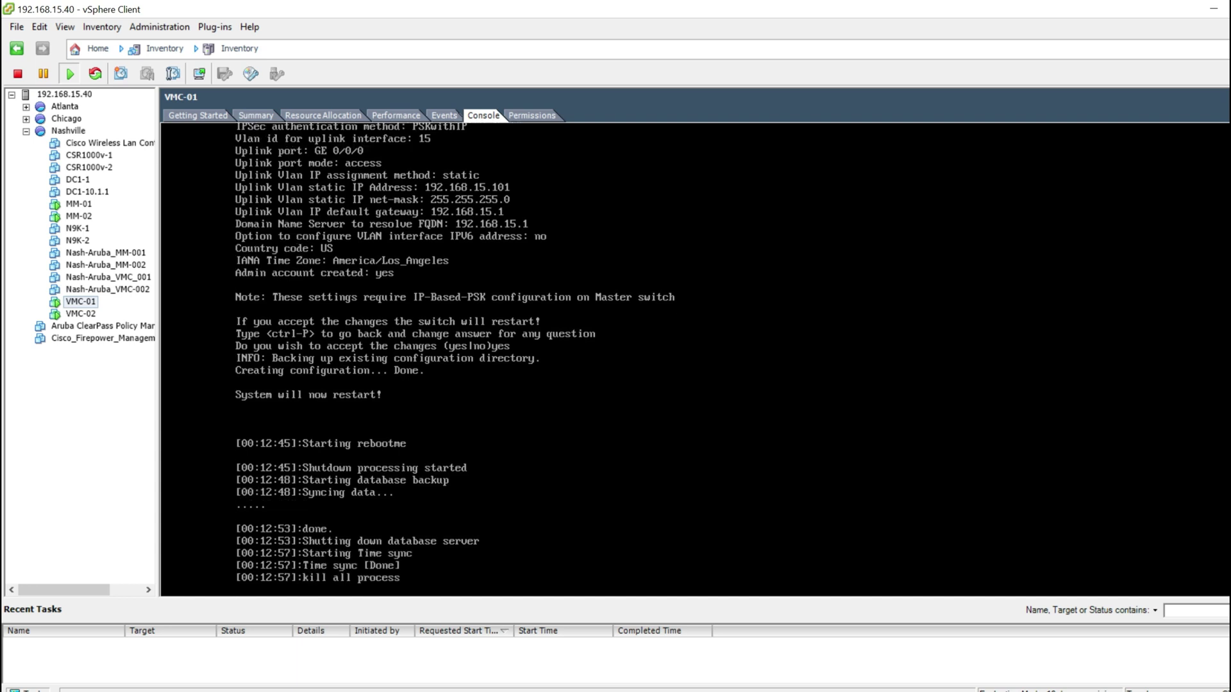
key(F9)
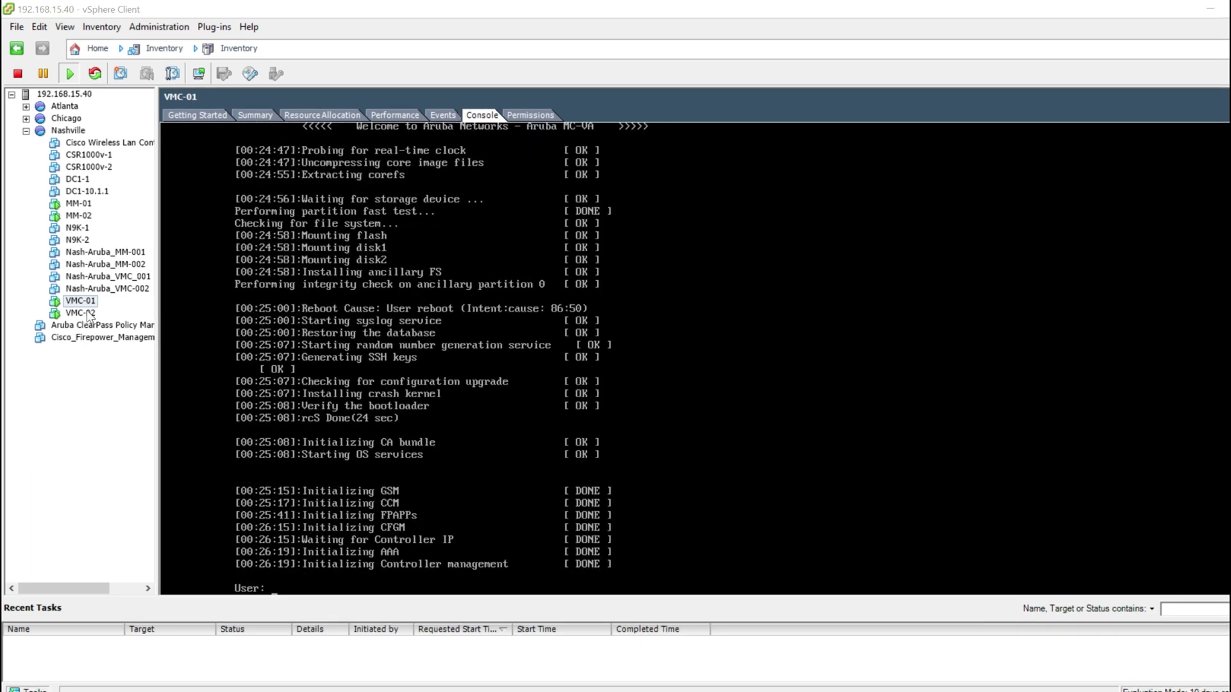
click(87, 313)
click(482, 115)
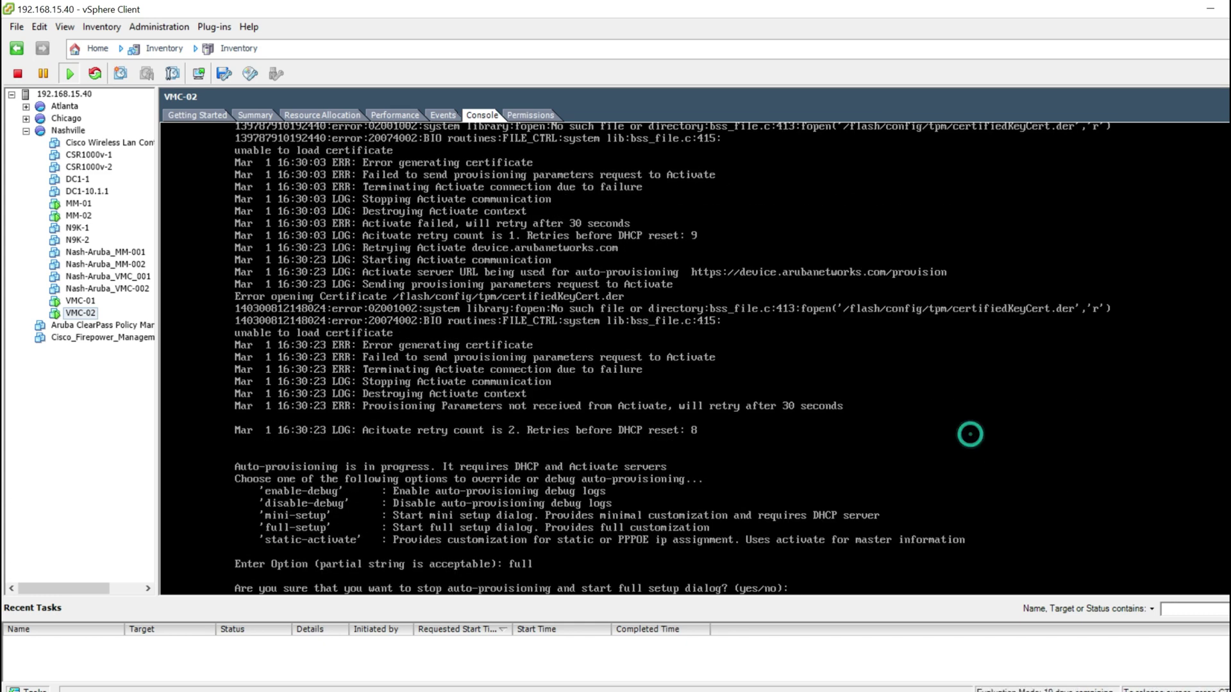
Step: Start VMC-02's full setup with system name VPC-02, role md and ipv4
text(yes)
key(Return)
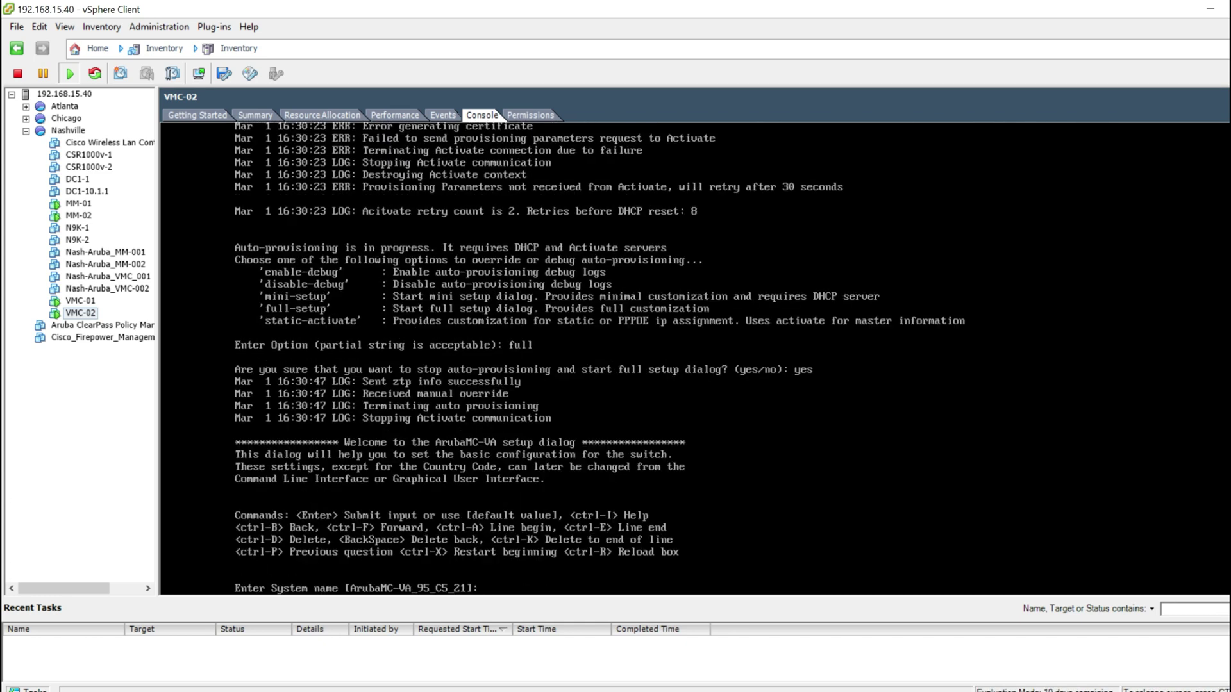
text(VPC-02)
key(Return)
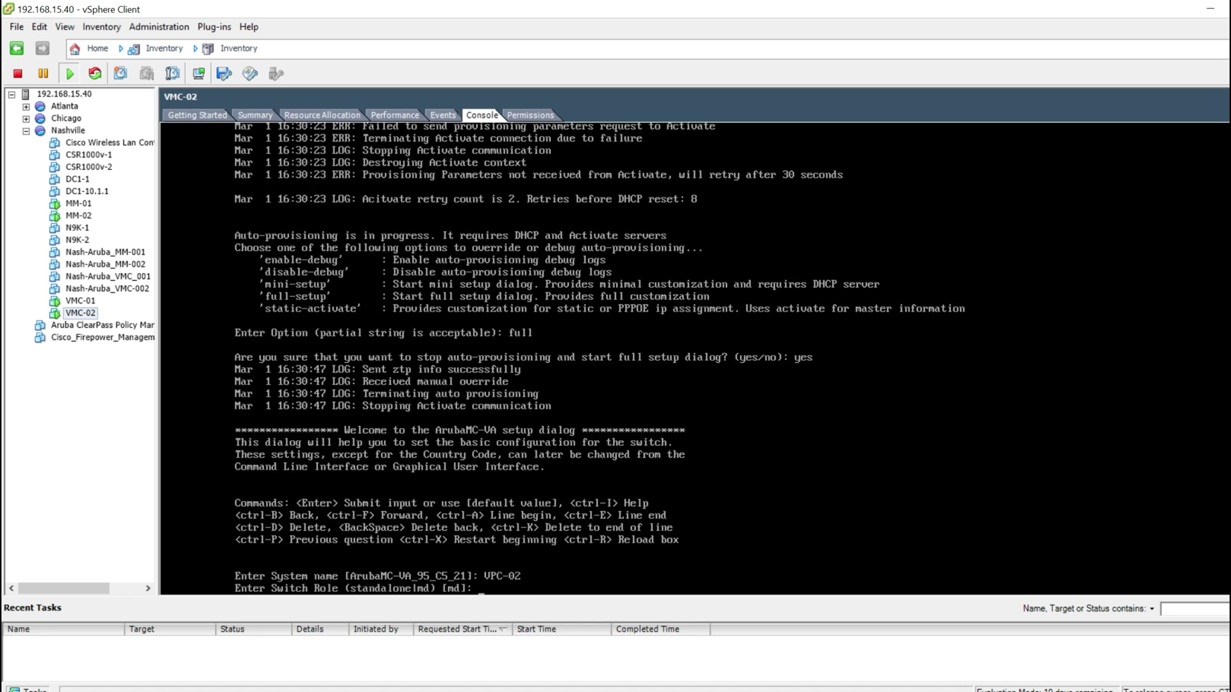
text(d)
key(Return)
text(md)
key(Return)
key(Return)
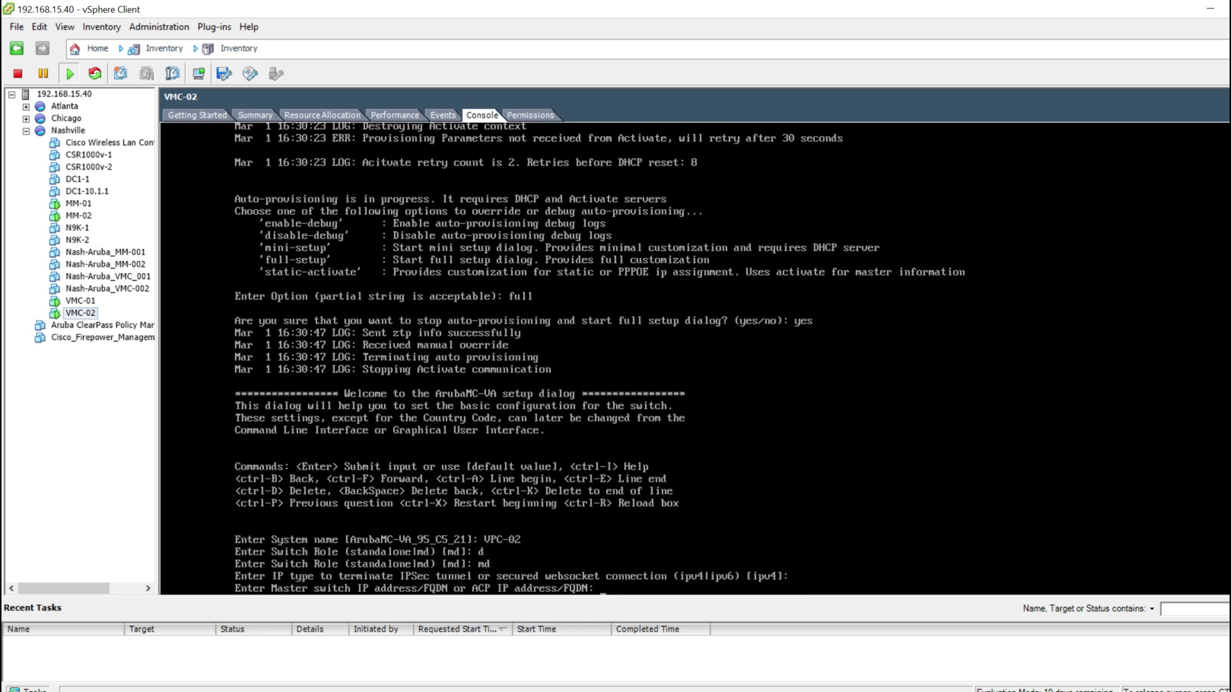
text(192.168.15.10)
Step: Point it to virtual Mobility Master 192.168.15.10 of type MM without a VPN concentrator
key(Return)
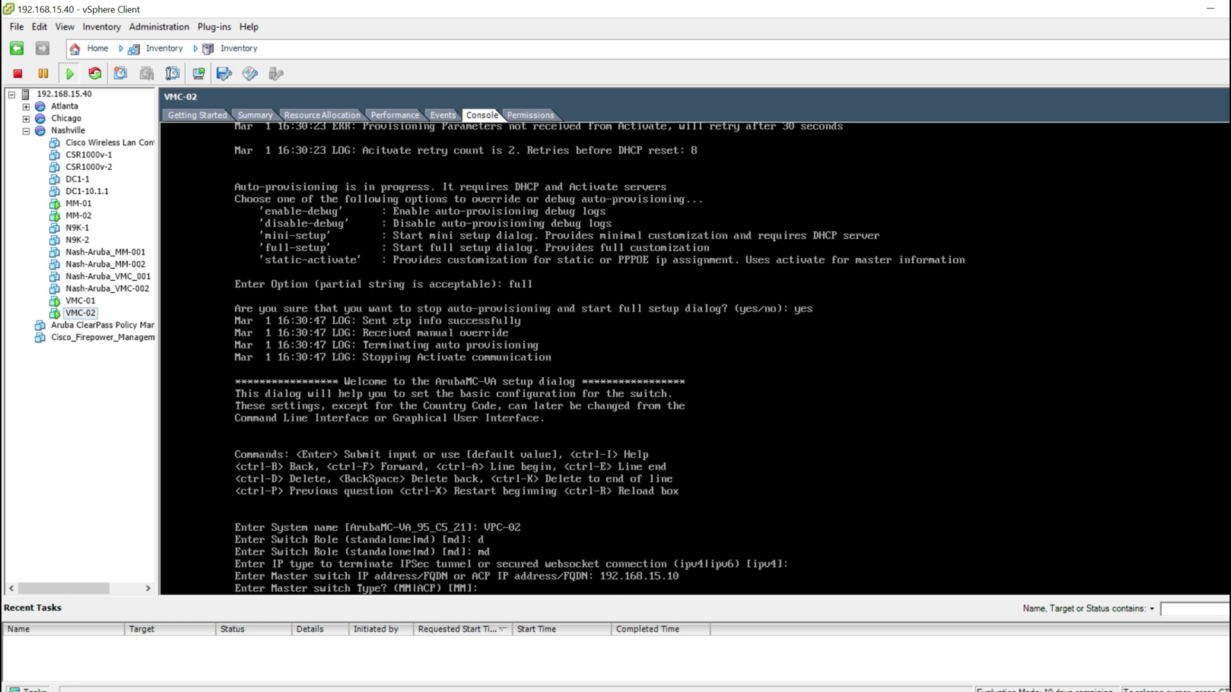
text(MM)
key(Return)
text(no)
key(Return)
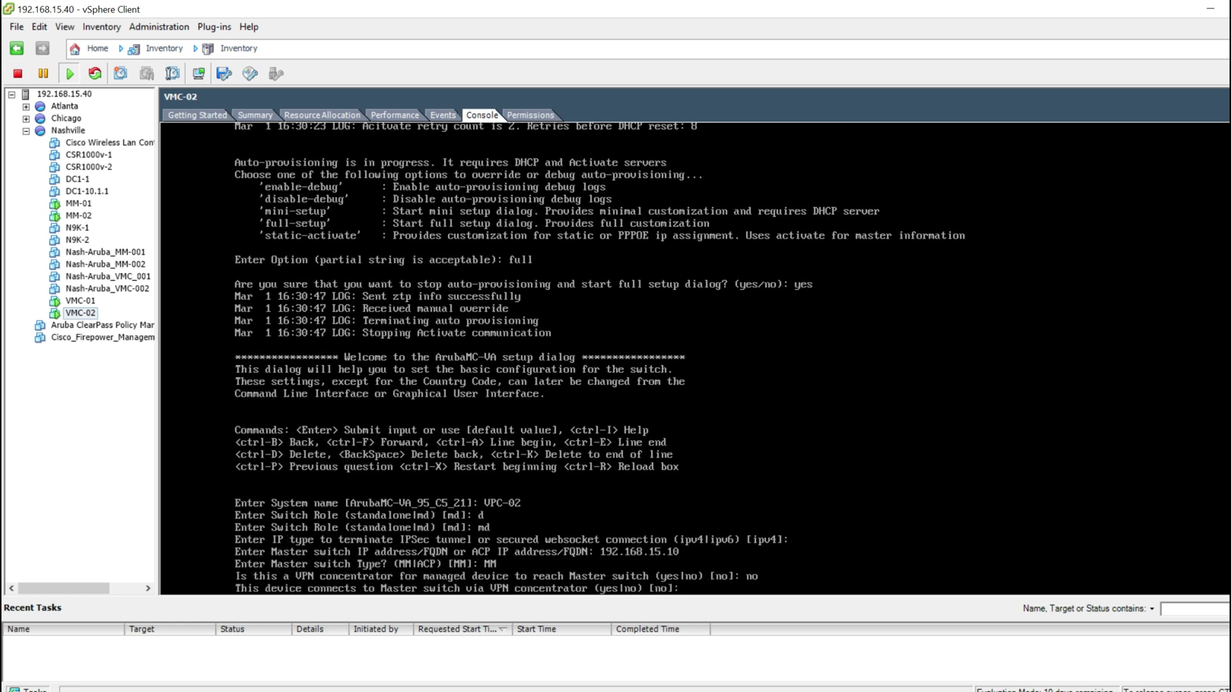
key(Return)
text(yes|no) [yes]: yes)
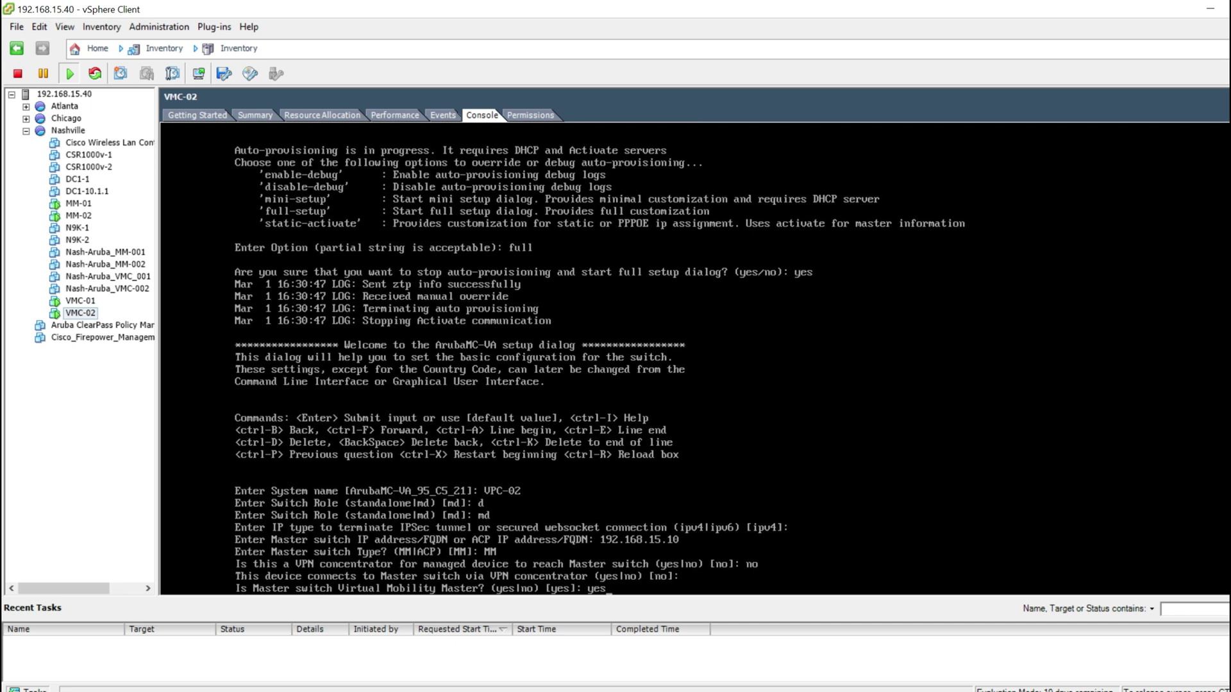
key(Return)
Step: Keep PSKwithIP, enter the pre-shared key twice, decline L3 redundancy, and use VLAN 15 access
key(Return)
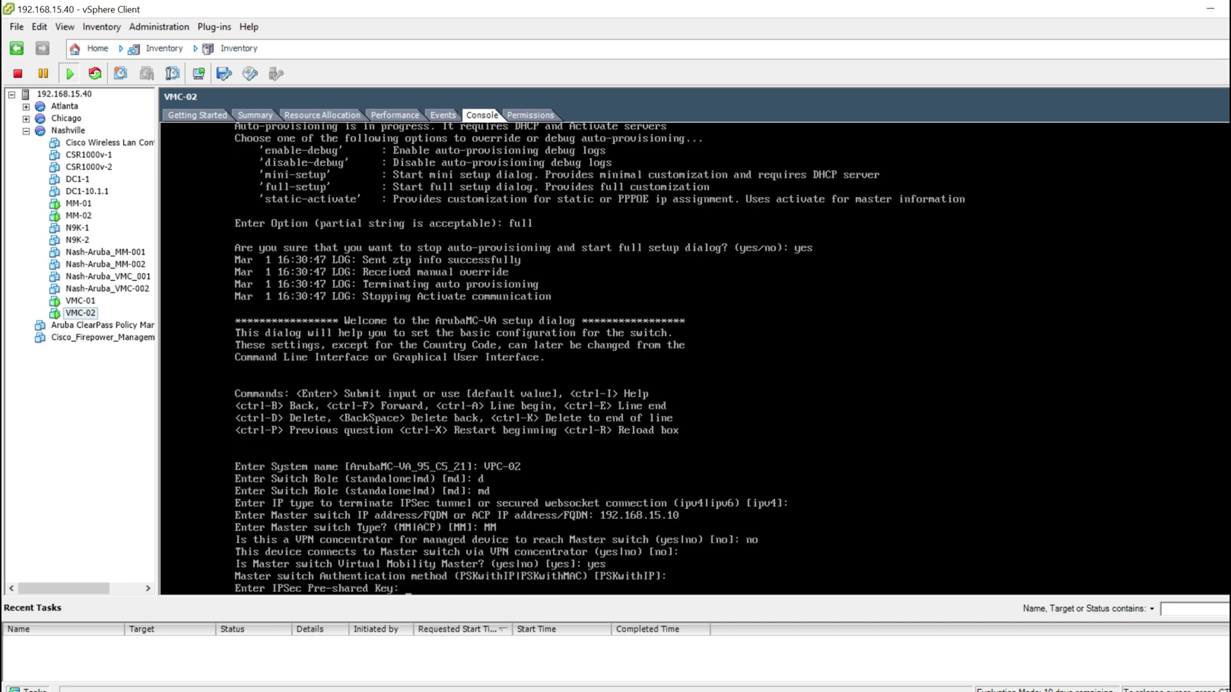
text(********)
key(Return)
text(********)
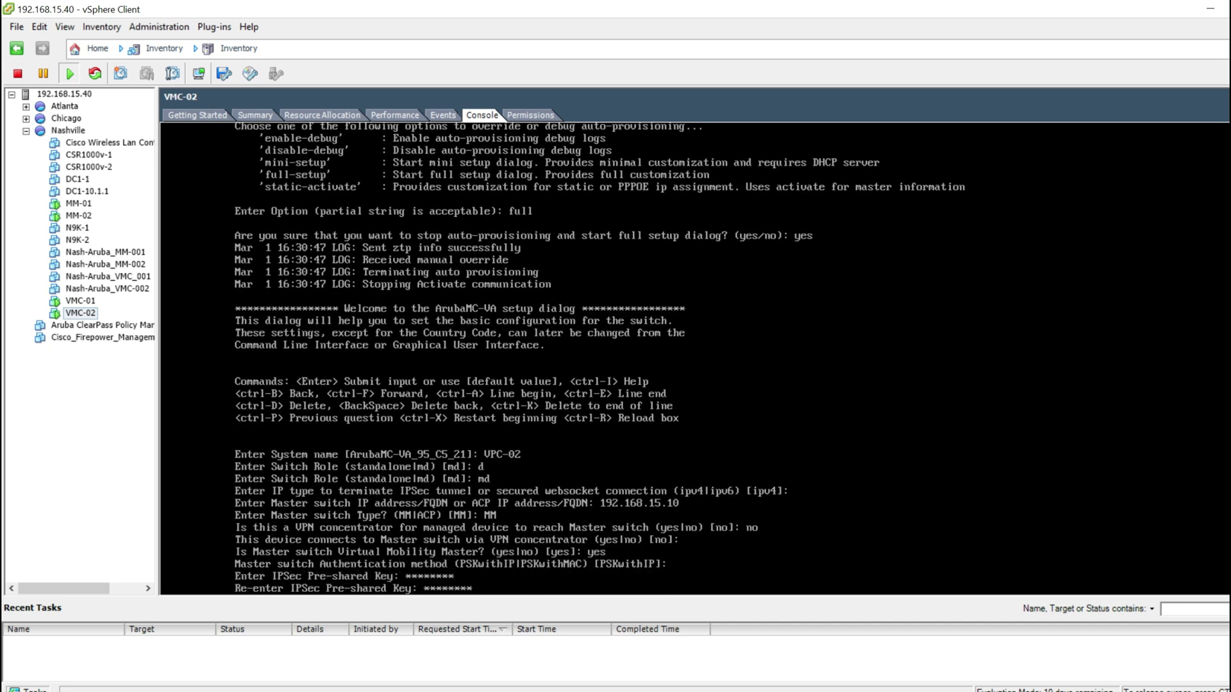
key(Return)
text(no)
key(Return)
text(15)
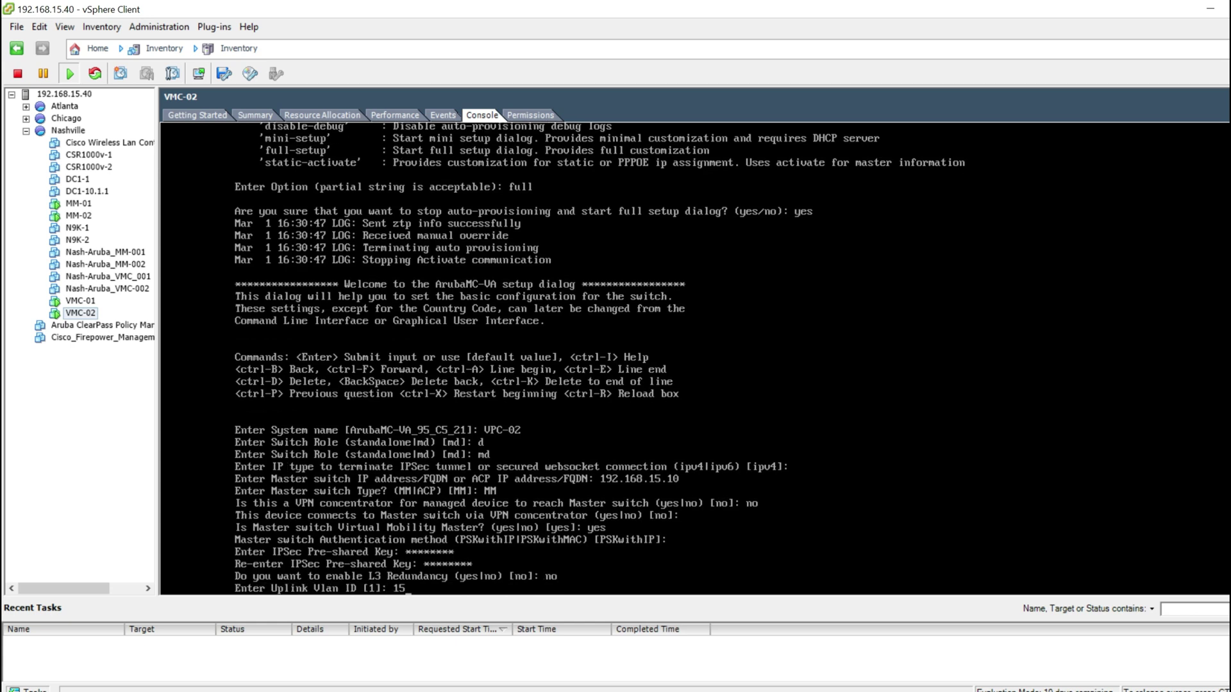
key(Return)
key(Return)
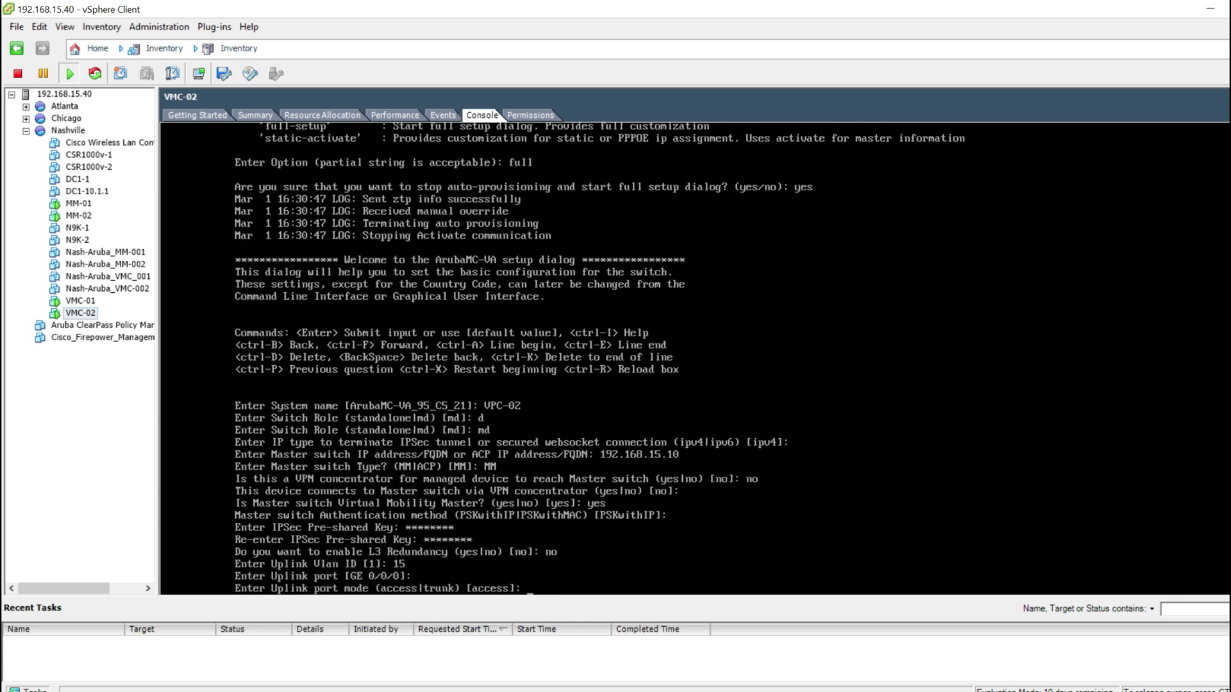
key(Return)
key(Return)
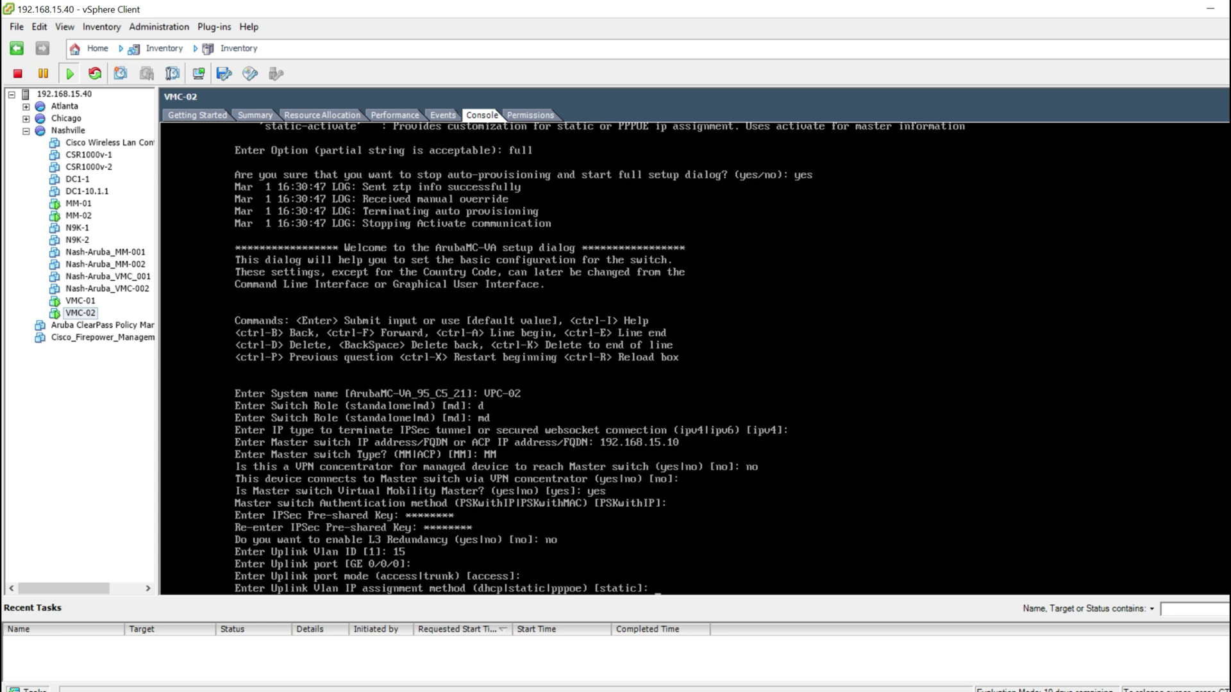
Step: Set uplink IP 192.168.15.102, gateway and DNS 192.168.15.1, with no IPv6 or port-channel
text(192.168.15.102)
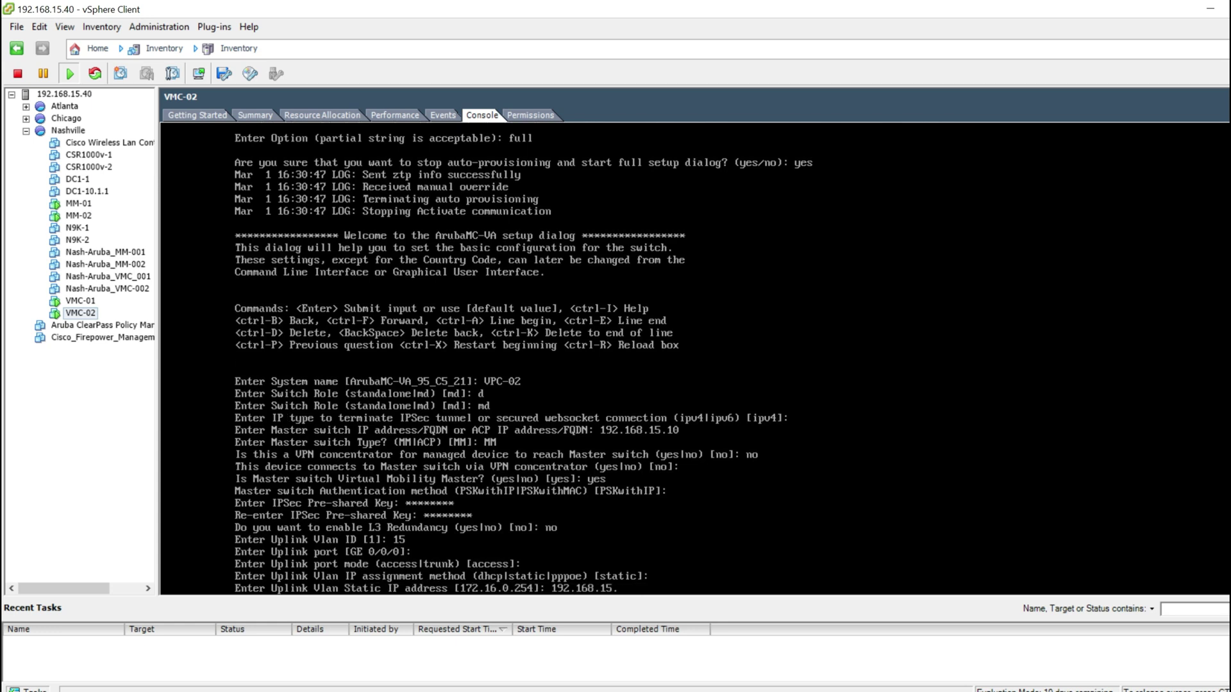
key(Return)
key(Return)
text(192.168.15.)
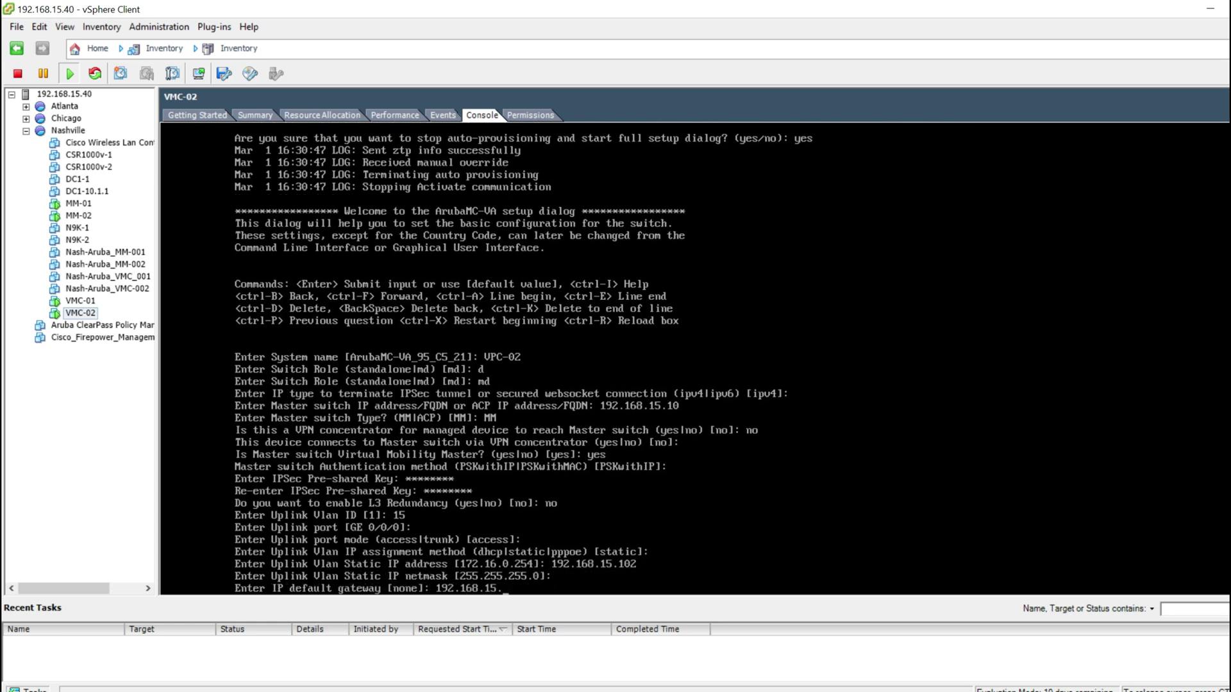
text(1)
key(Return)
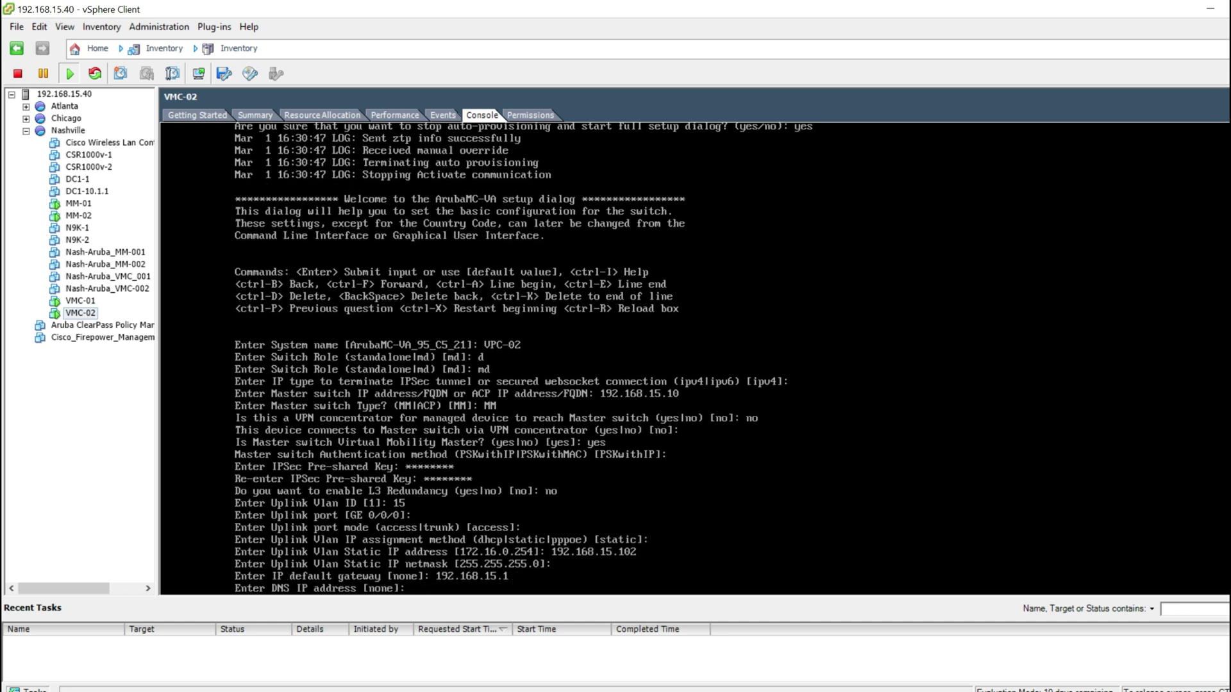
text(192.168.15.1)
key(Return)
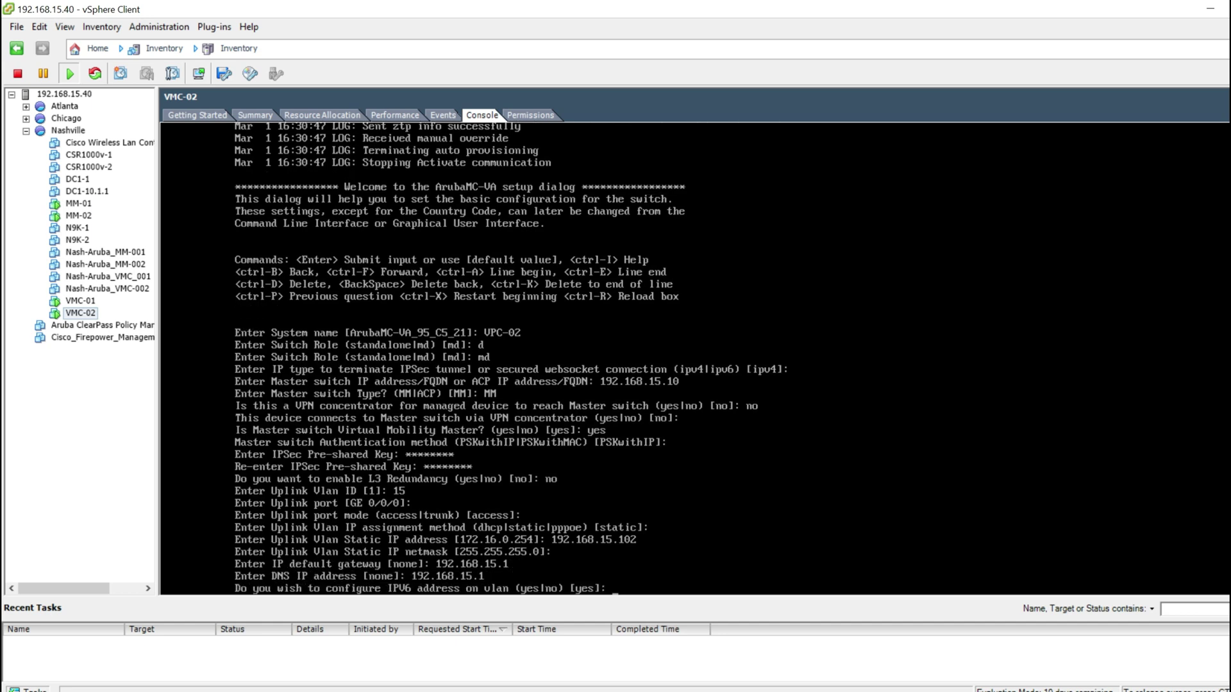
text(no)
key(Return)
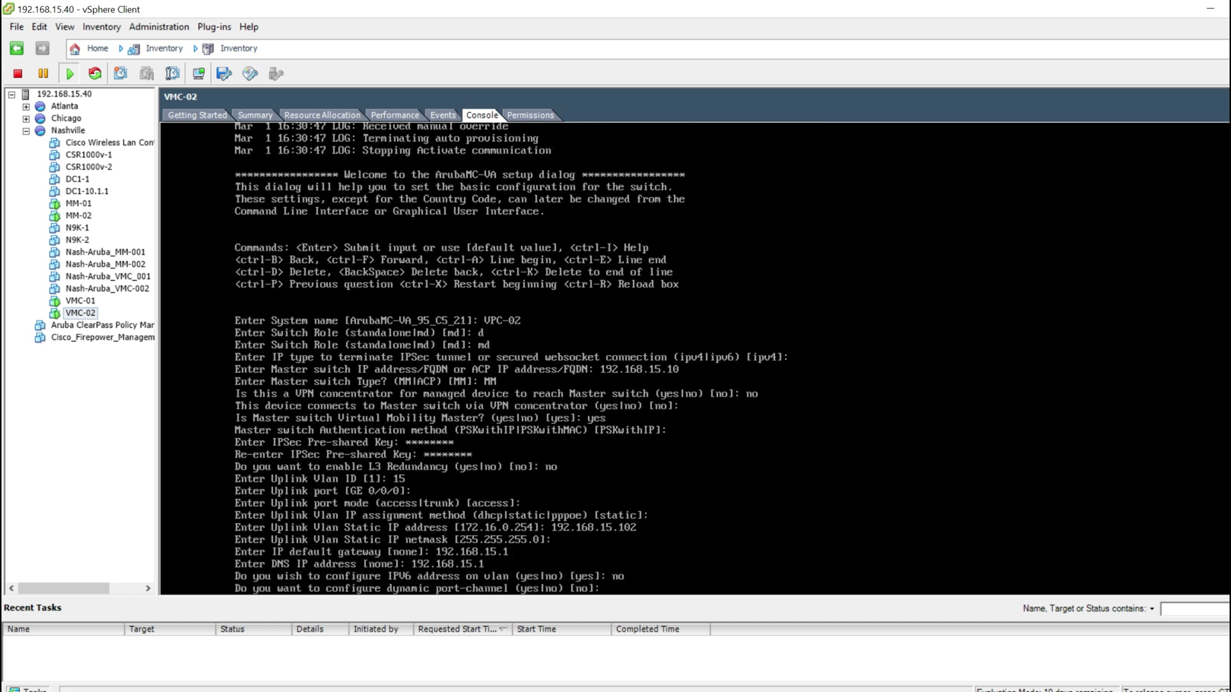
key(Return)
Step: Set country US, keep the default time, and enter the admin password twice
text(US)
key(Return)
text(yes|no)?: yes)
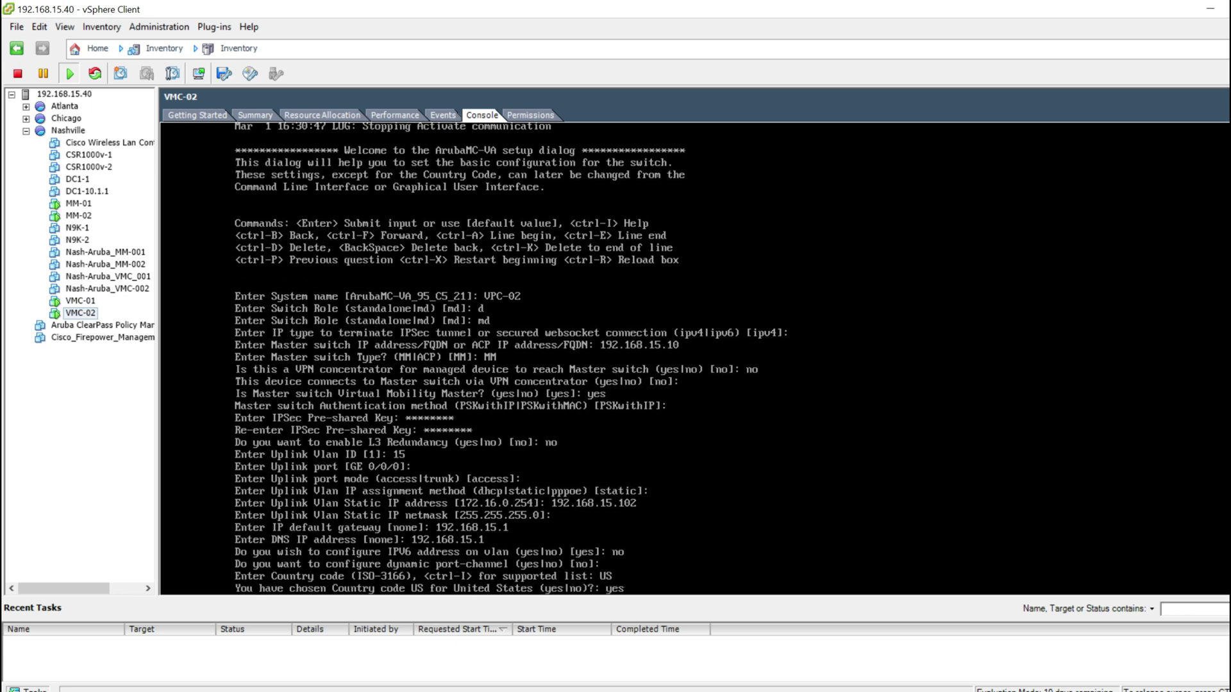
key(Return)
key(Return)
key(Return)
key(Return)
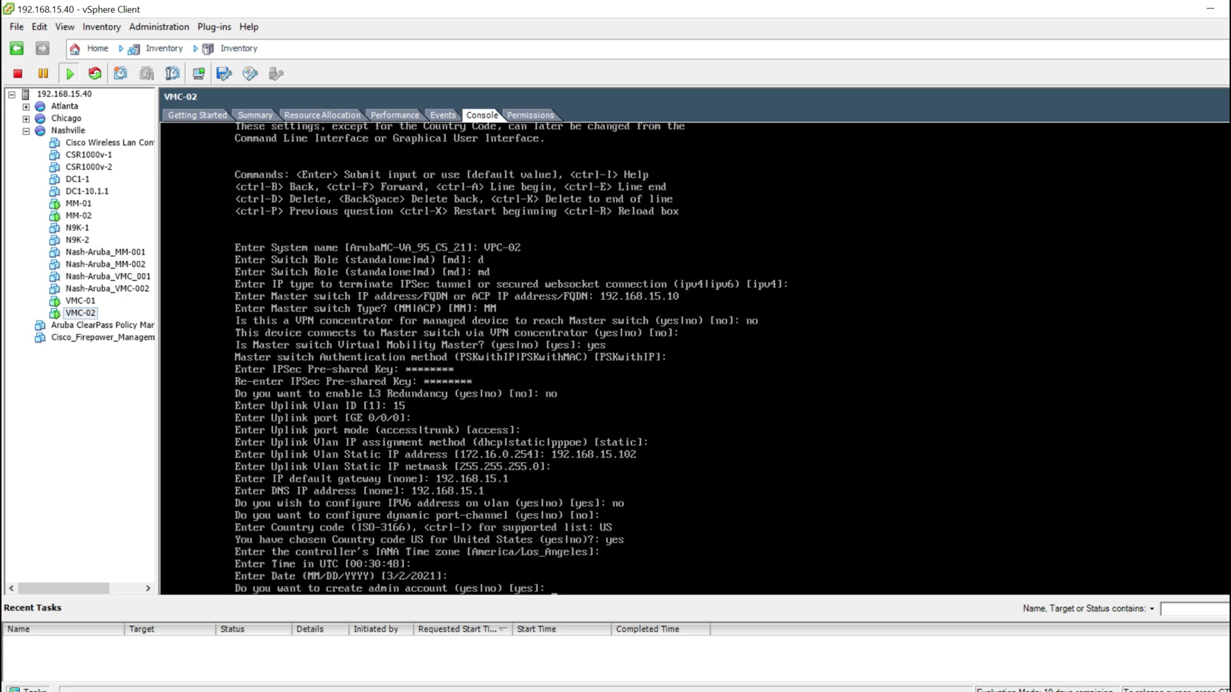
text(yes)
key(Return)
text(********)
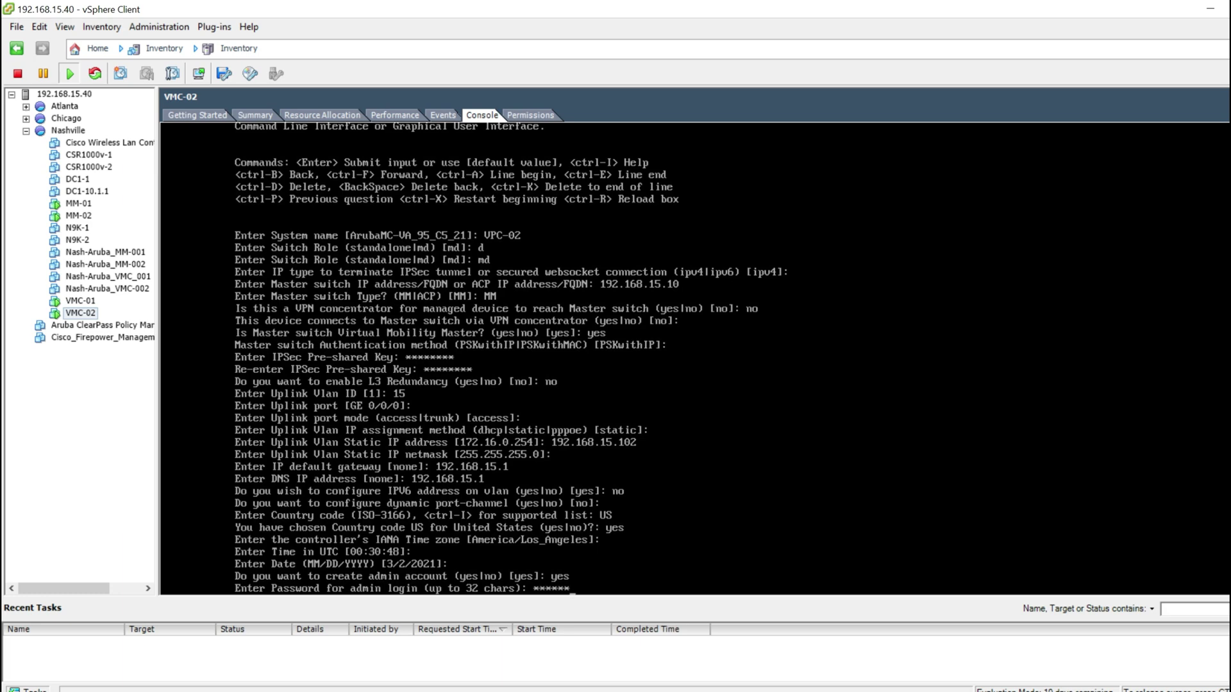
key(Return)
text(********)
key(Return)
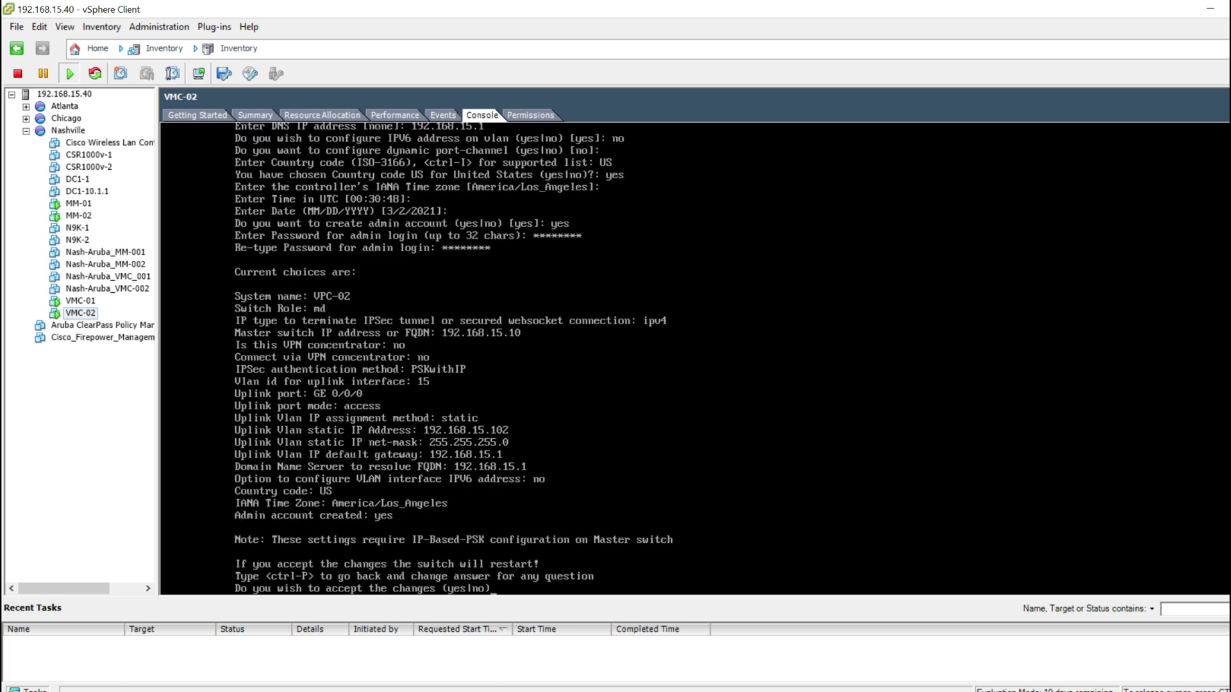
Step: Accept VMC-02's configuration with 'yes' so the controller restarts
text(yes)
key(Return)
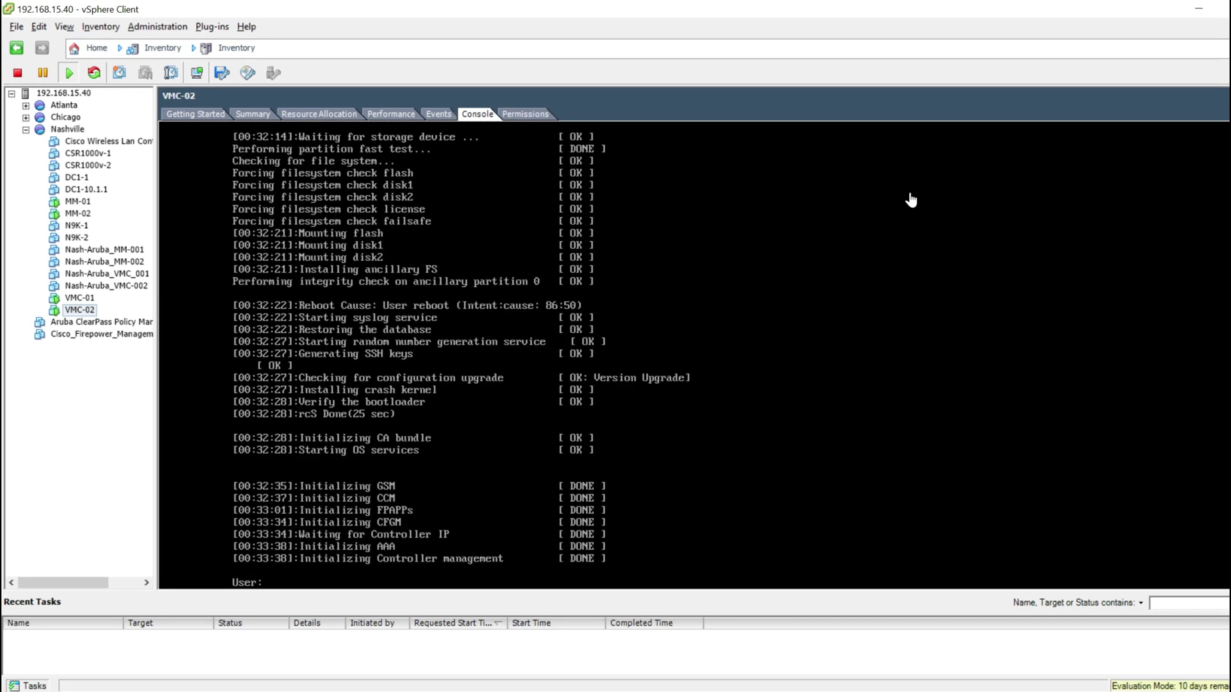
click(1141, 278)
key(ctrl+alt)
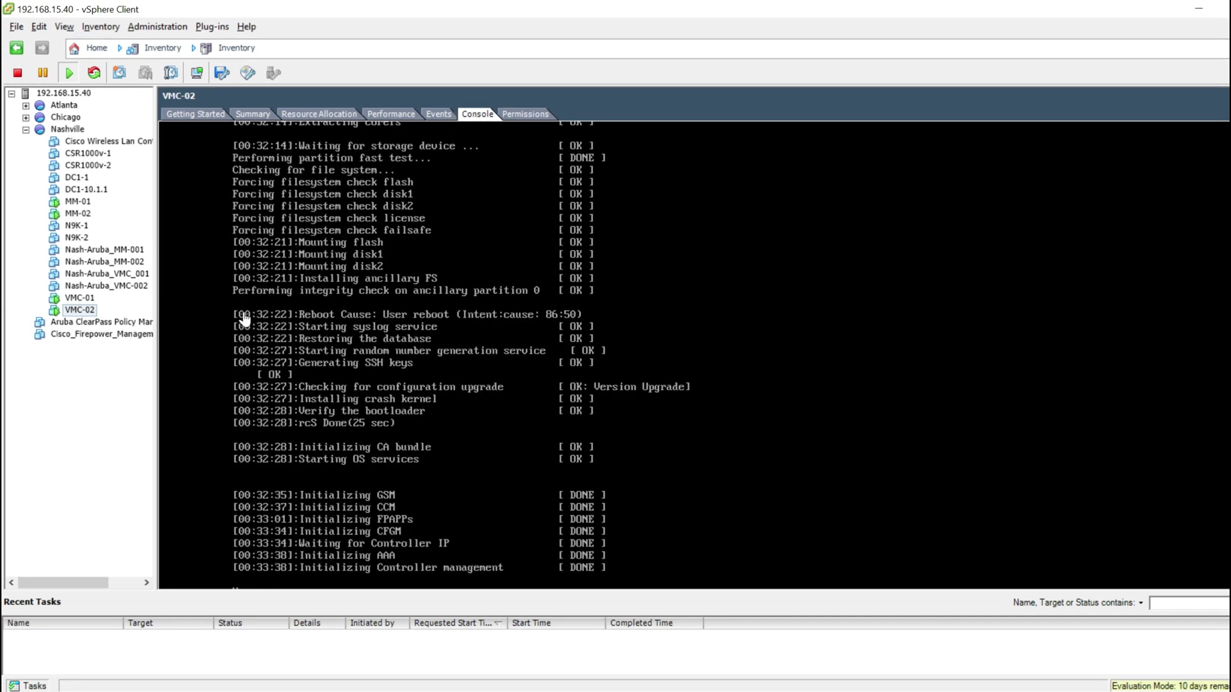
Step: Log in to VMC-01's console as admin
click(91, 298)
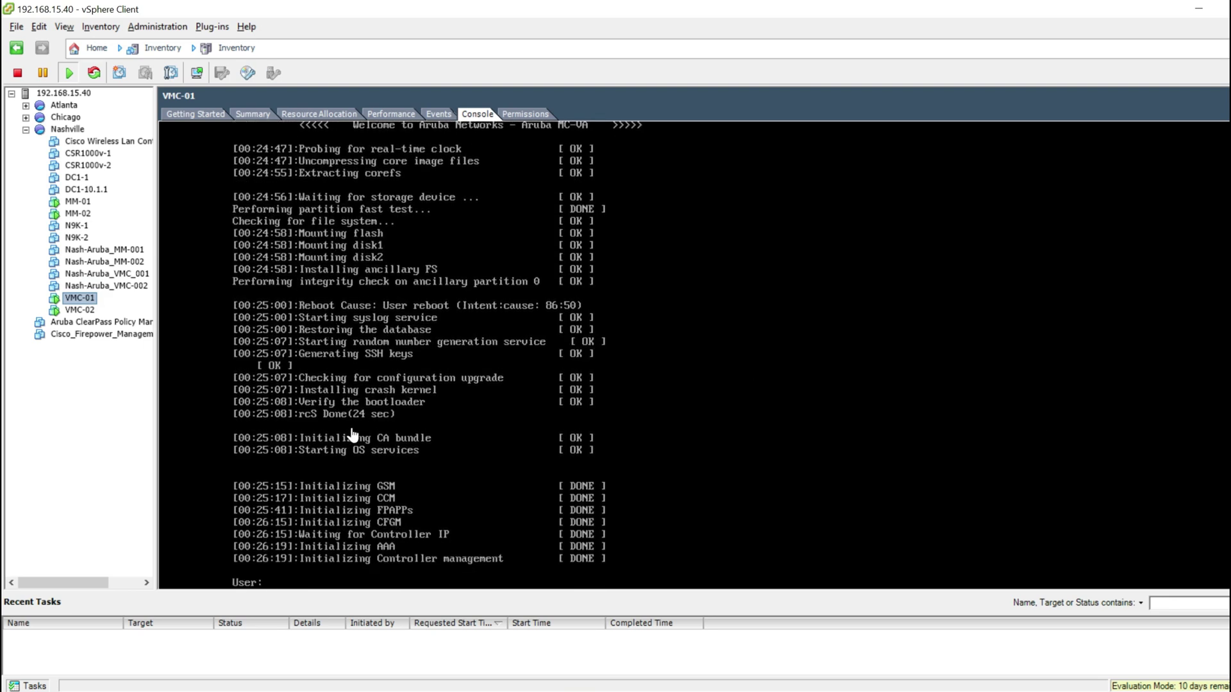
click(487, 524)
text(admi)
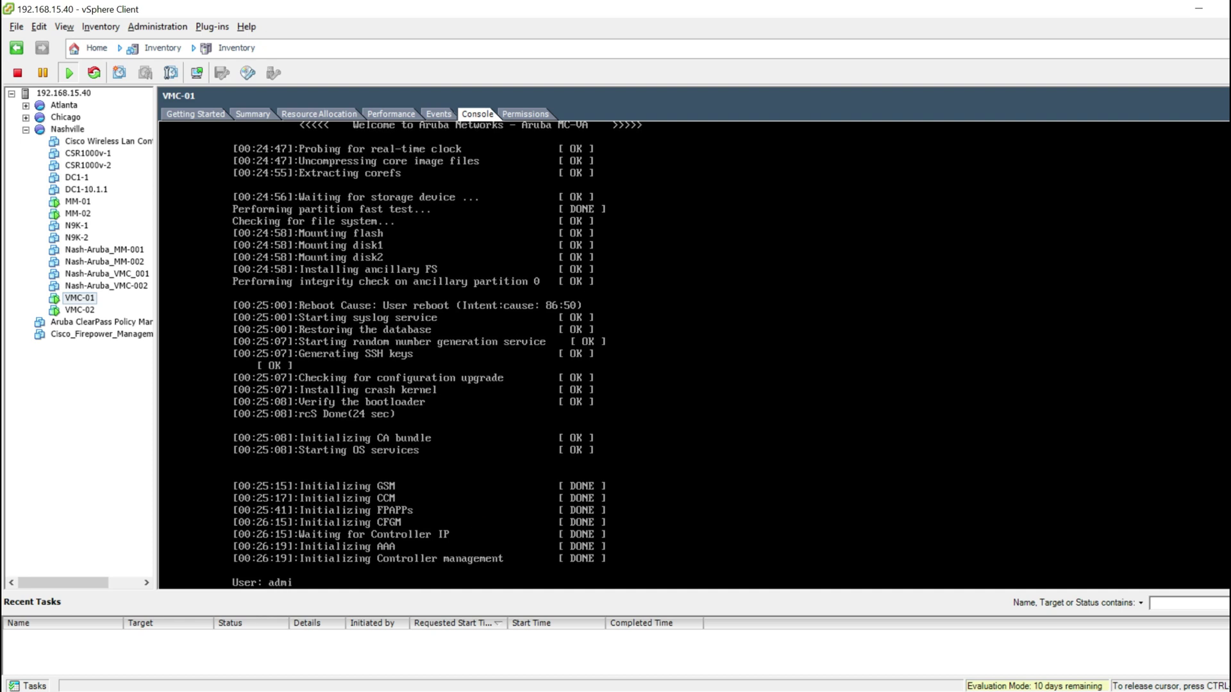
text(n)
key(Return)
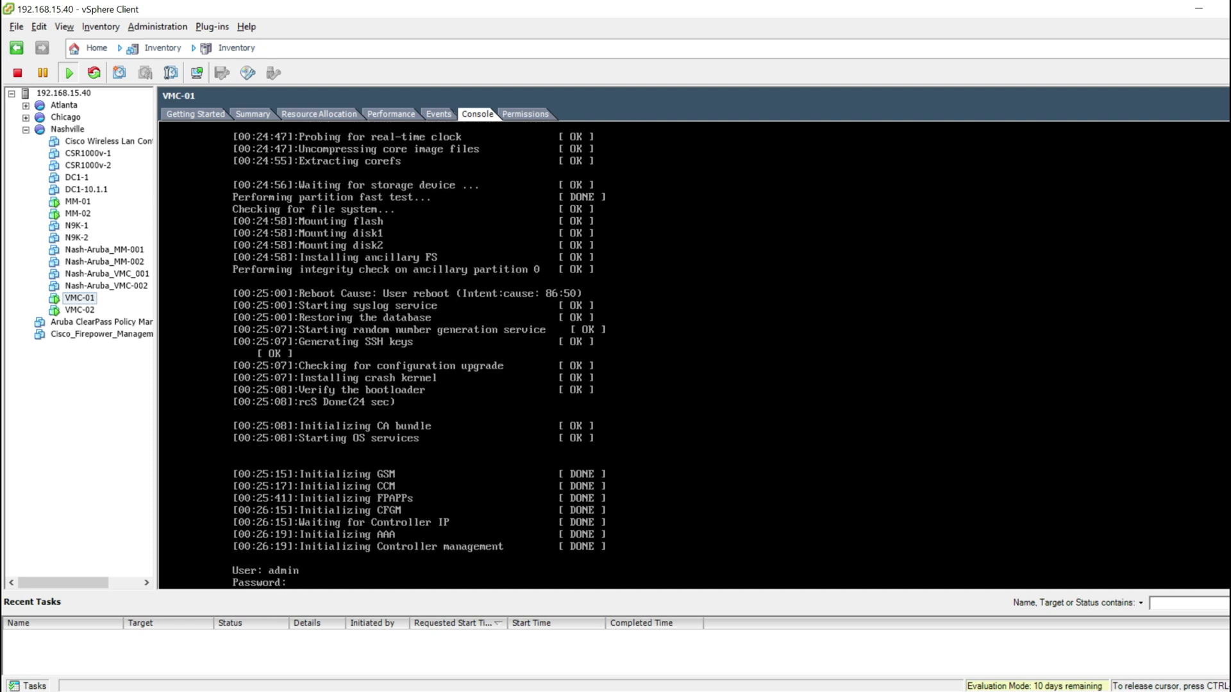
key(Return)
key(Return)
key(Return)
key(Return)
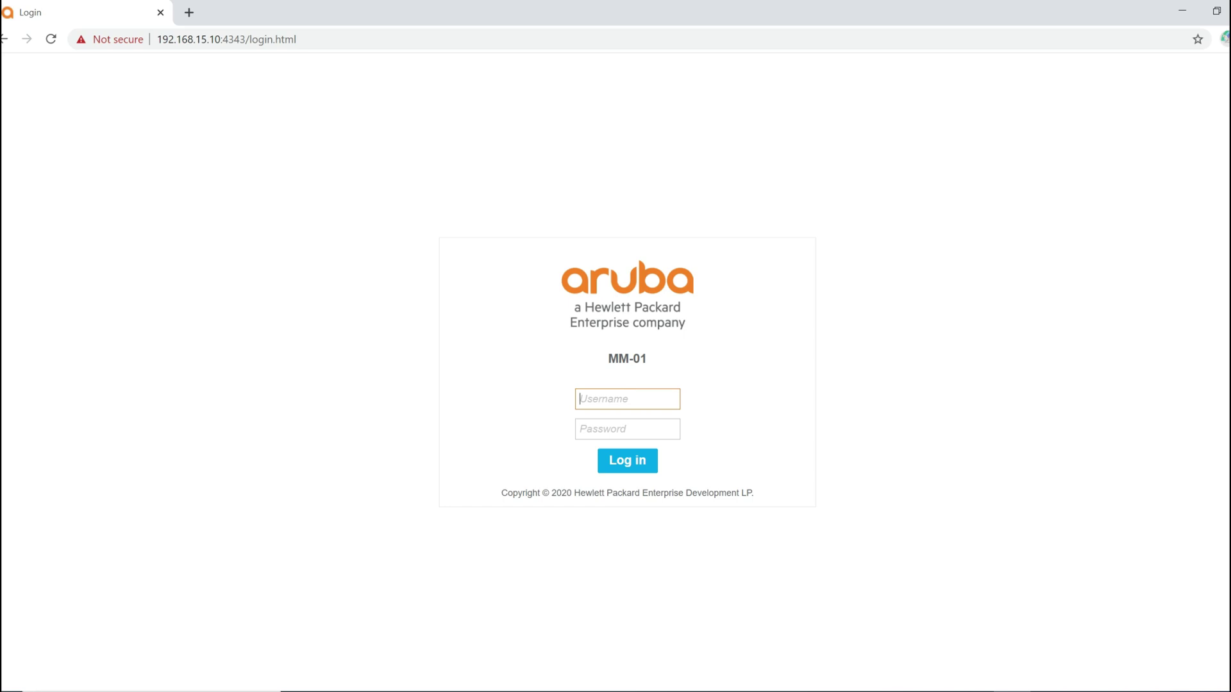
Step: Log in to the Mobility Master web UI as admin with the account password
text(admin)
key(Tab)
text(a)
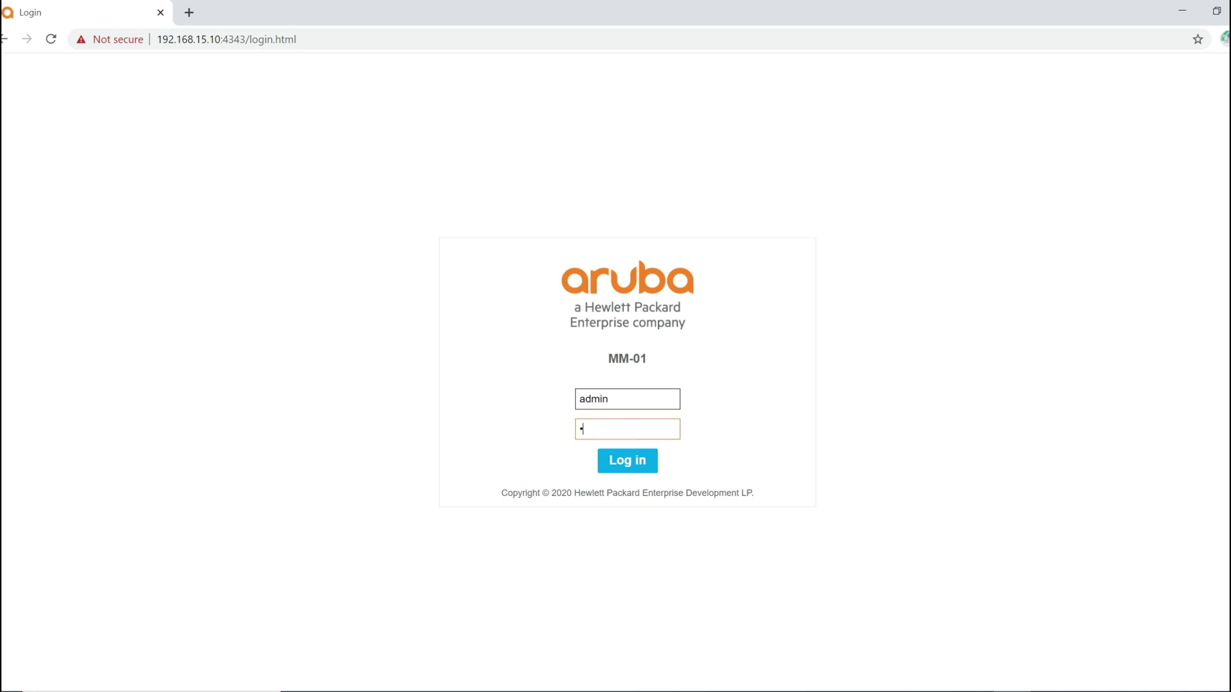
text(ruba123)
key(Return)
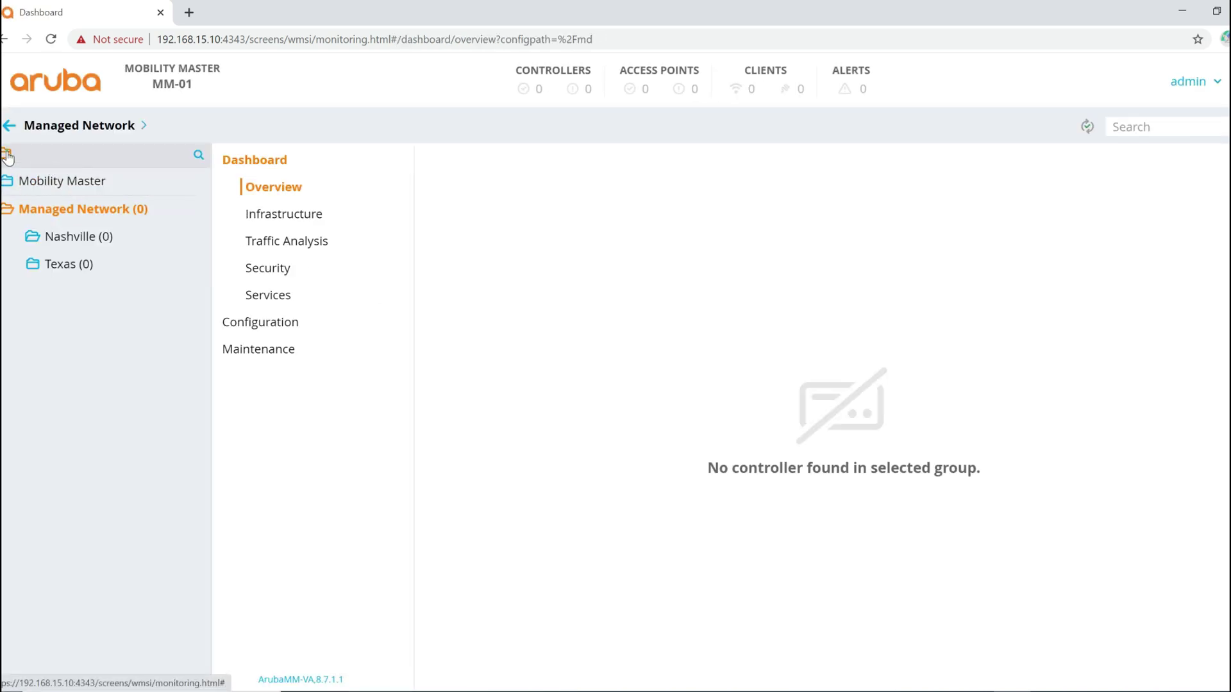
Step: Add local controller 192.168.15.101 with its IPsec pre-shared key under Mobility Master
click(52, 183)
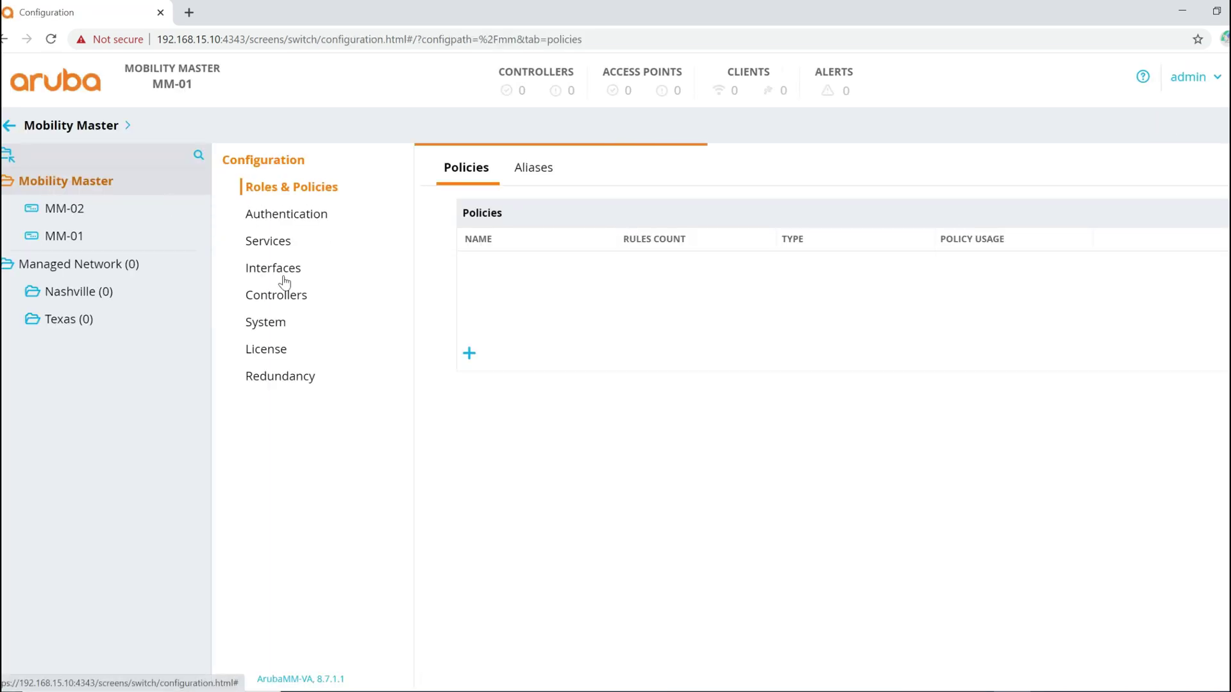
click(292, 295)
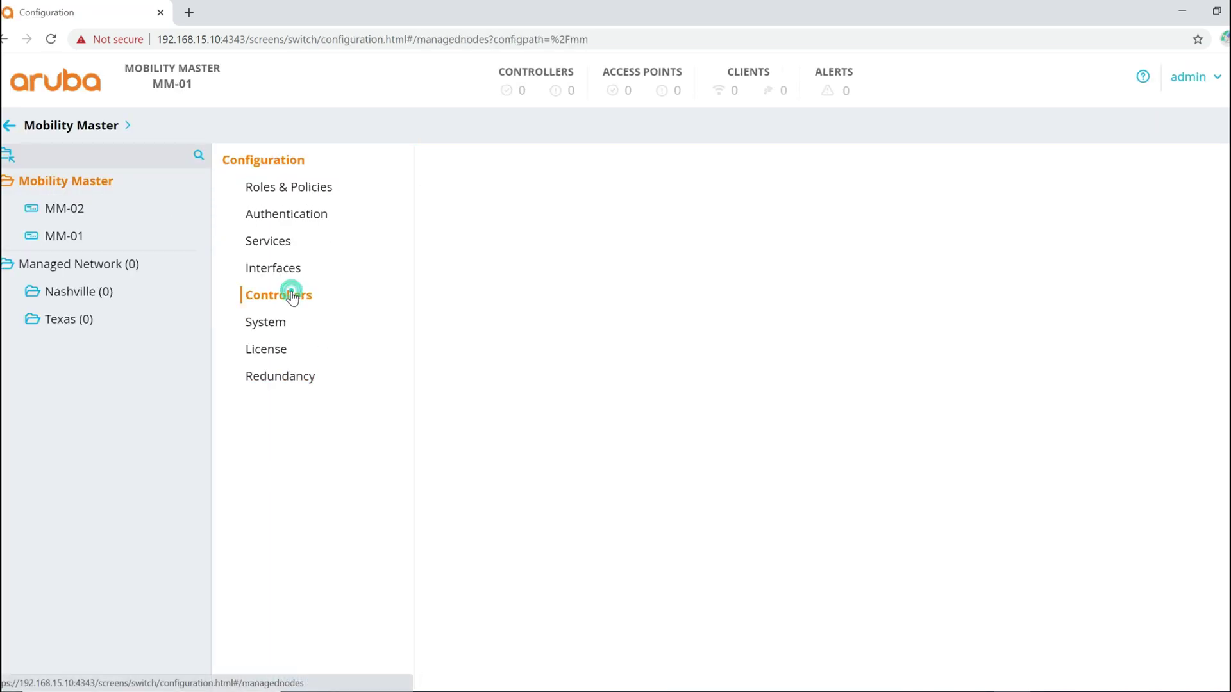
click(432, 305)
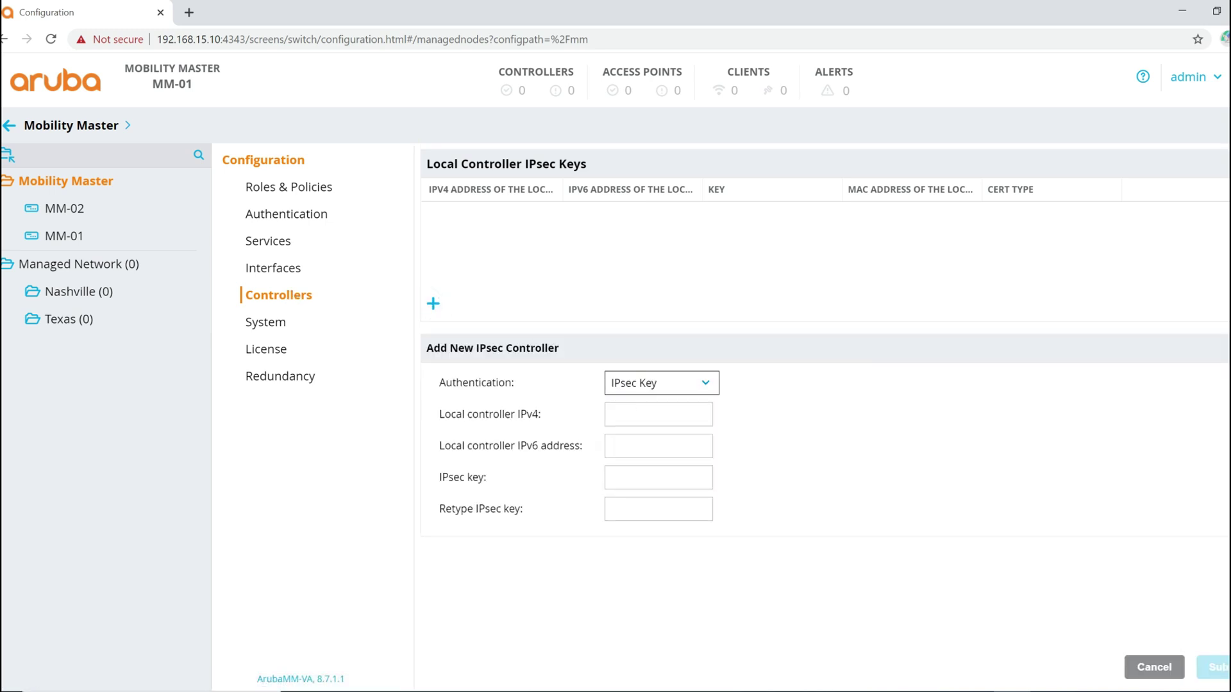
click(634, 415)
text(192.)
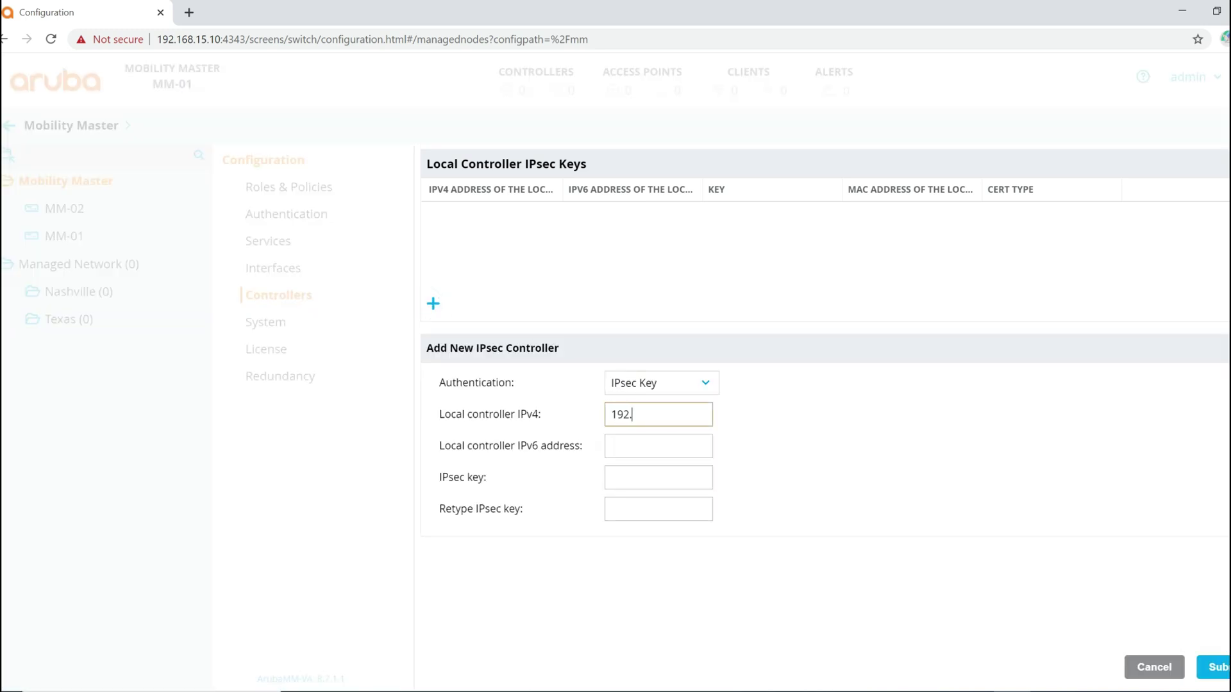
text(168.15.101)
key(Tab)
key(Tab)
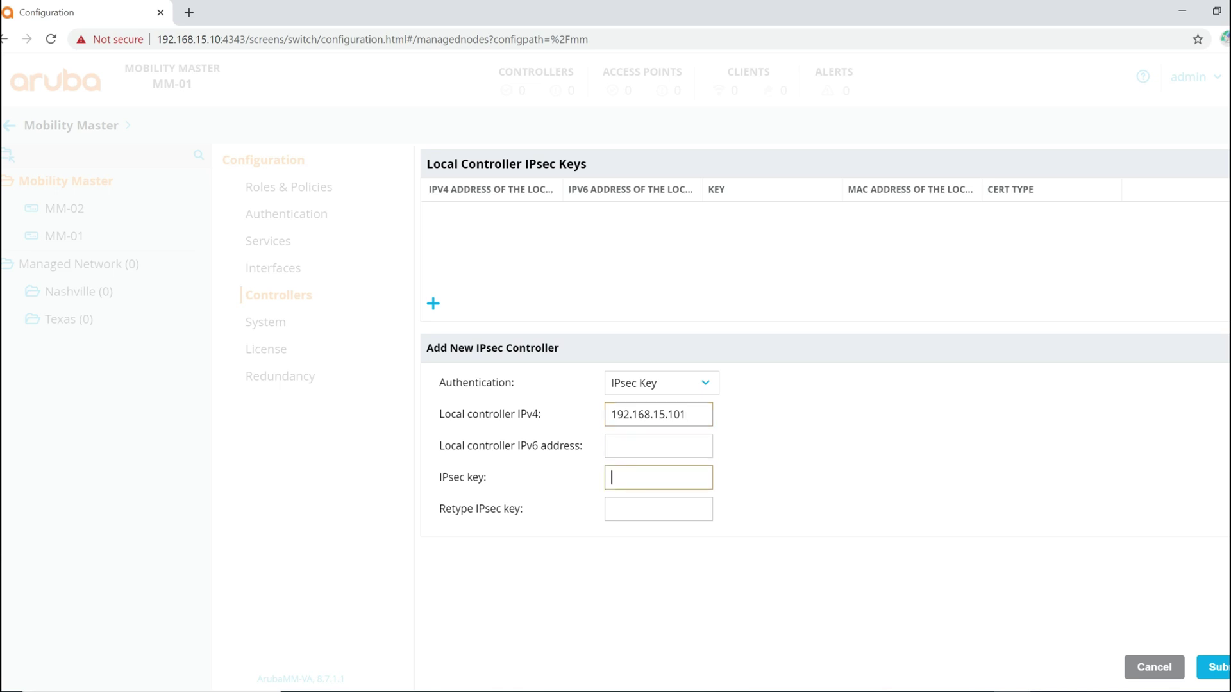
text(arub)
key(BackSpace)
key(BackSpace)
key(BackSpace)
text(aruba123)
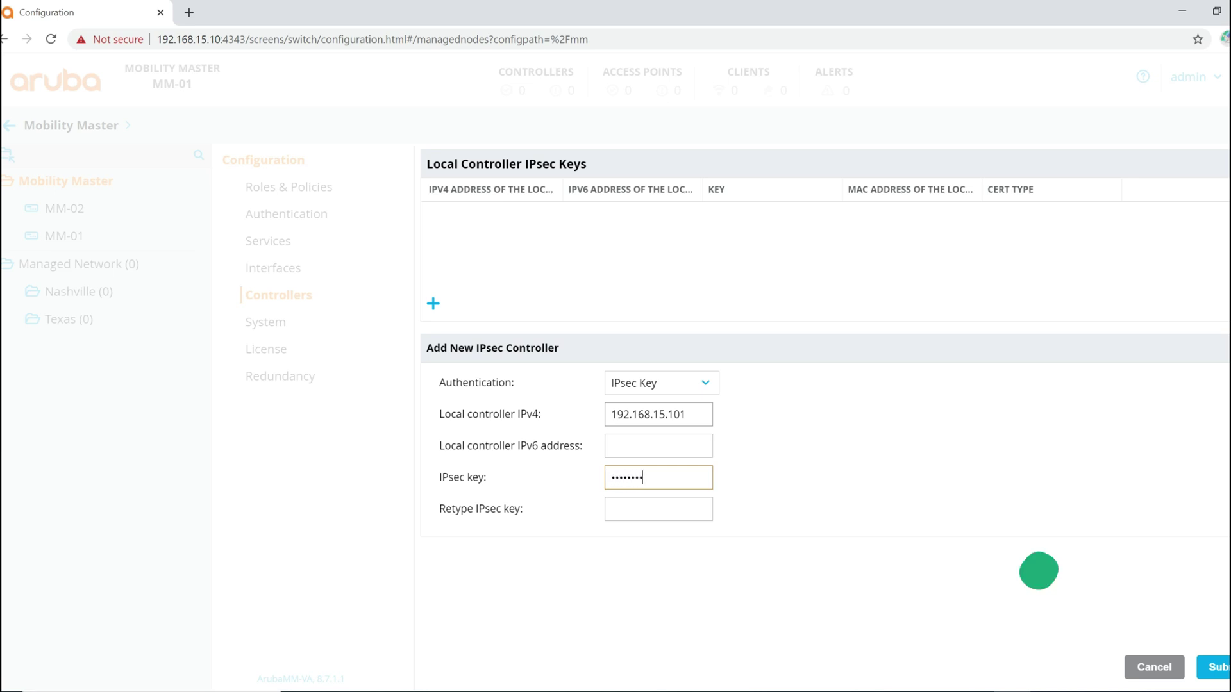
key(Tab)
text(aruba123)
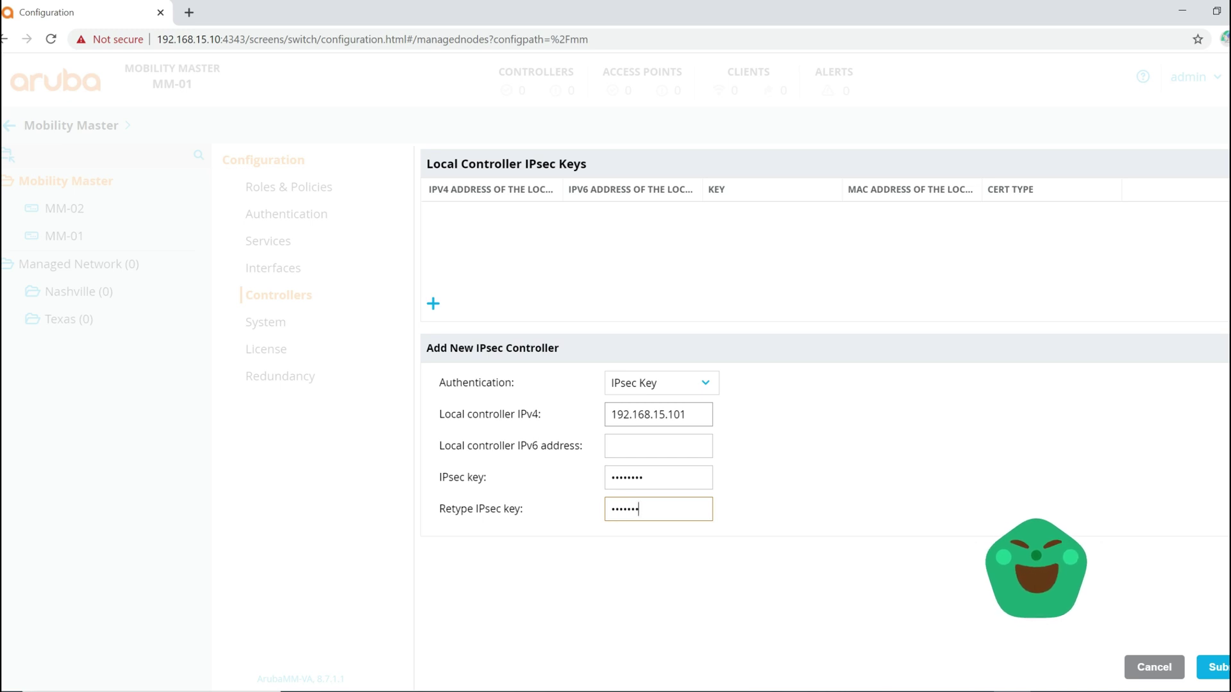
click(1213, 666)
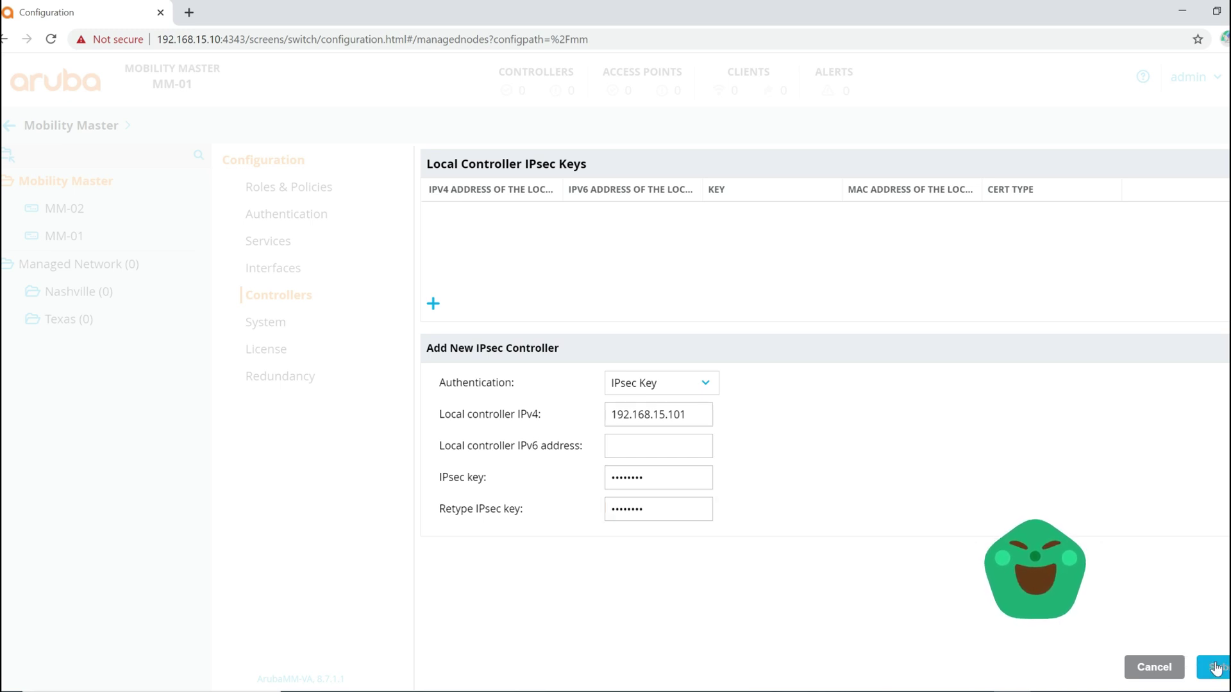
Step: Deploy the pending configuration changes
click(1168, 127)
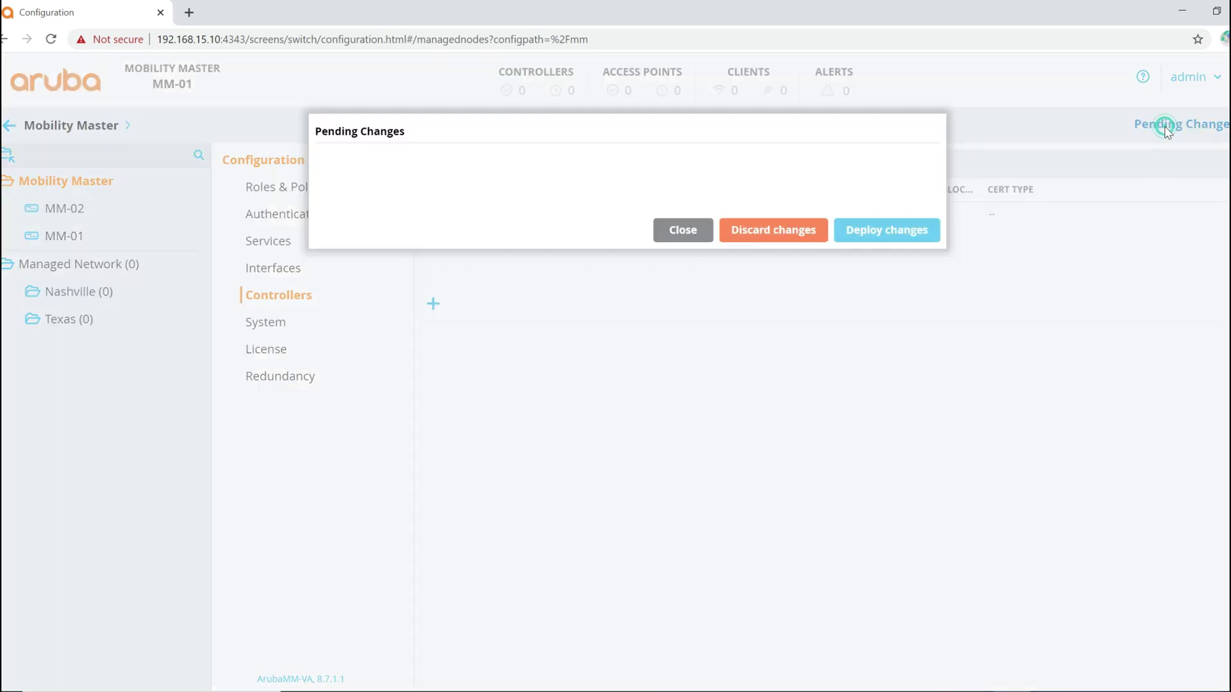
click(869, 268)
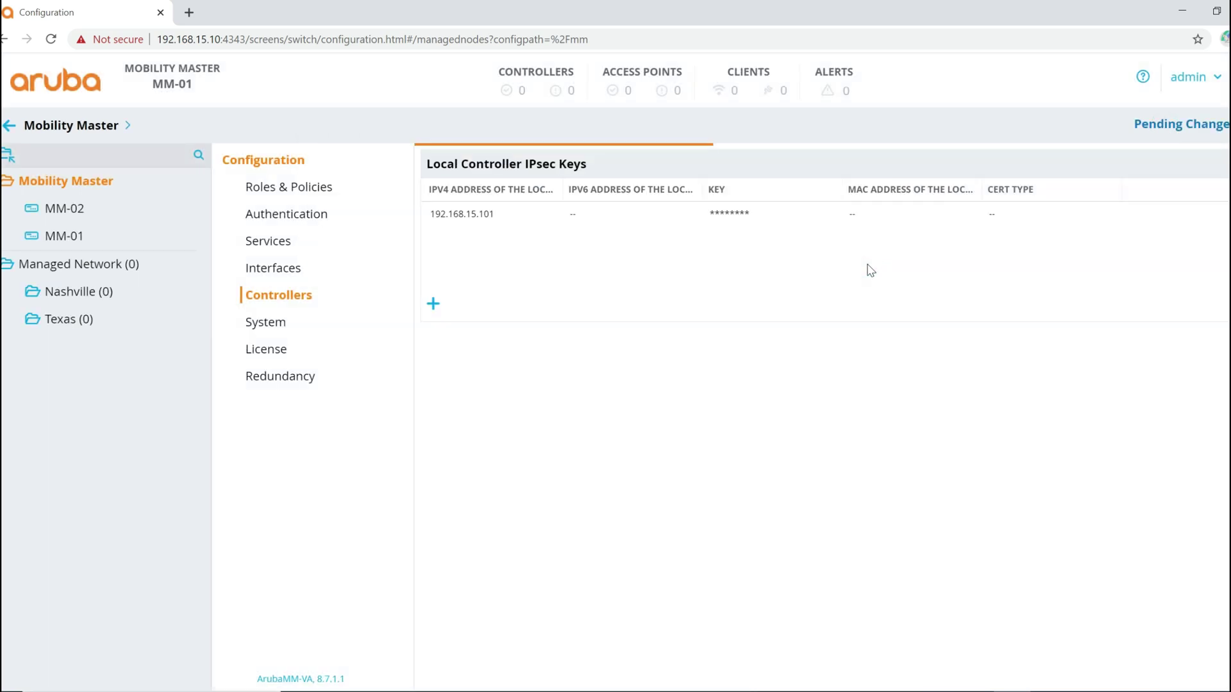
click(813, 376)
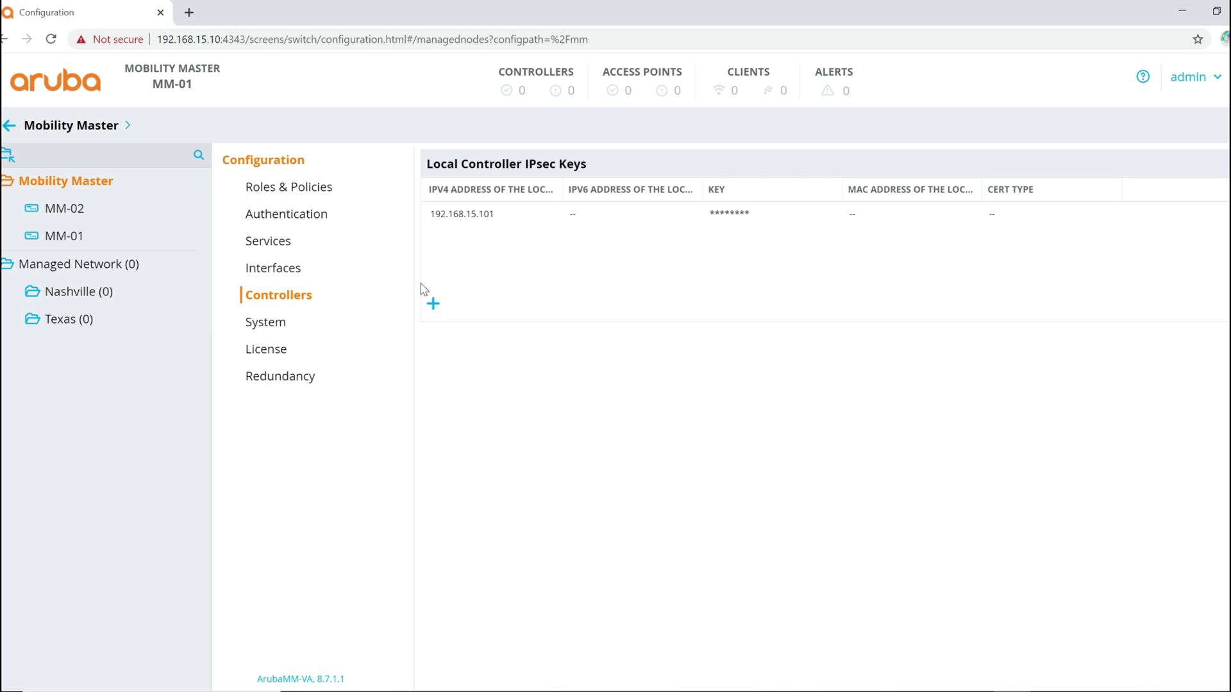
Step: Add a local-controller IPsec key entry for 0.0.0.0 with its pre-shared key
click(431, 304)
click(627, 415)
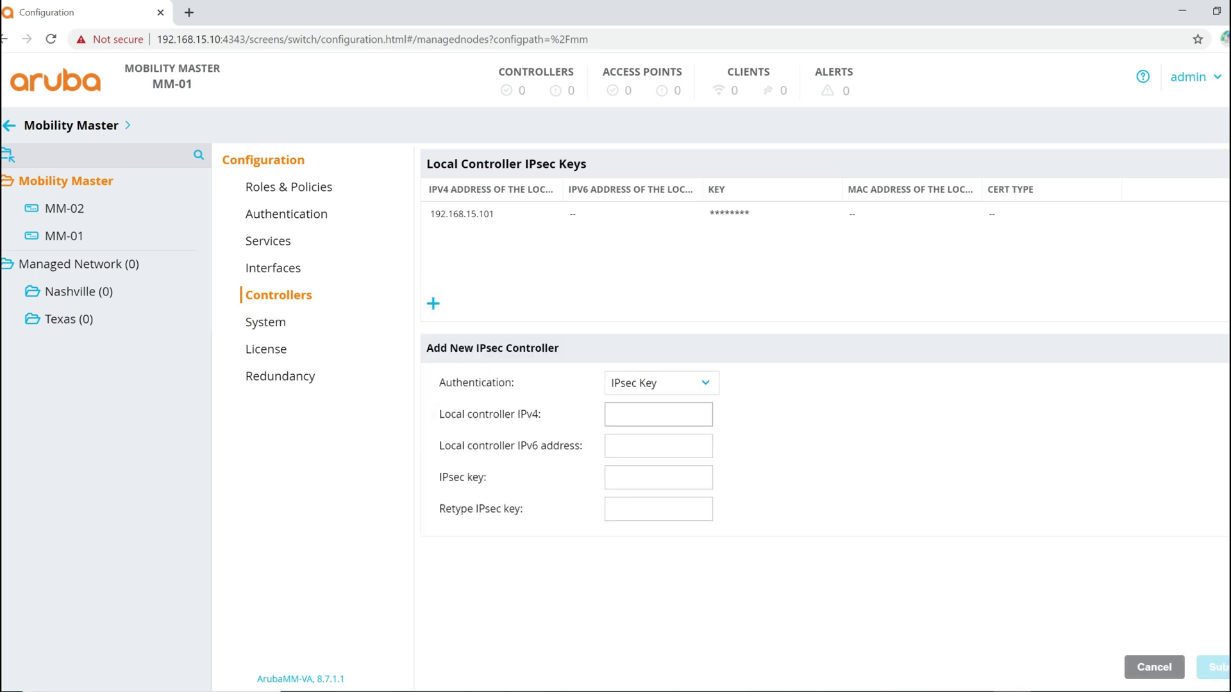
text(0.0.0.0)
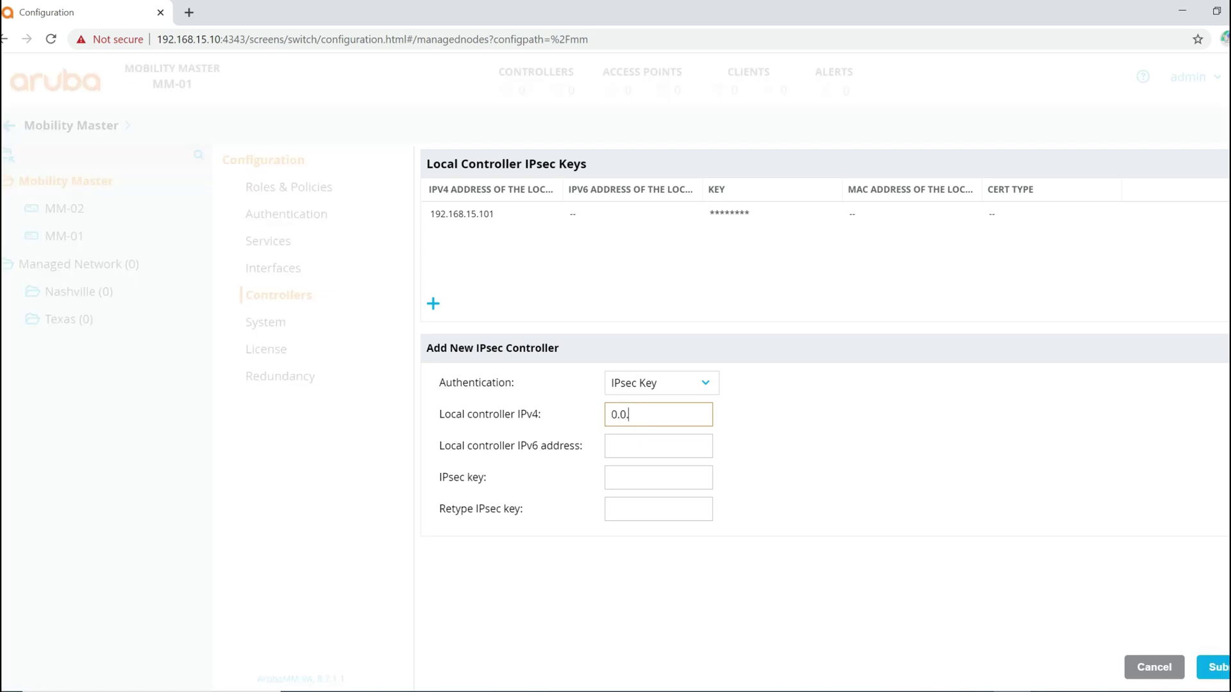
key(Tab)
key(Tab)
text(aruba123)
key(Tab)
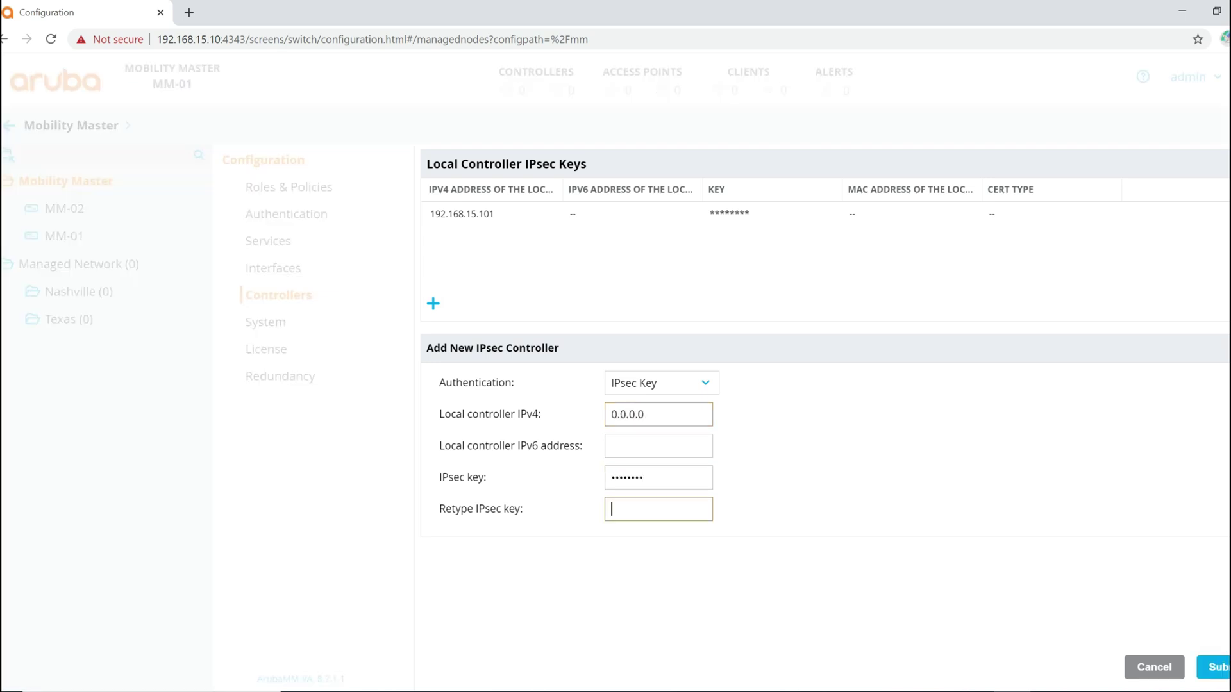
text(aruba123)
click(1208, 667)
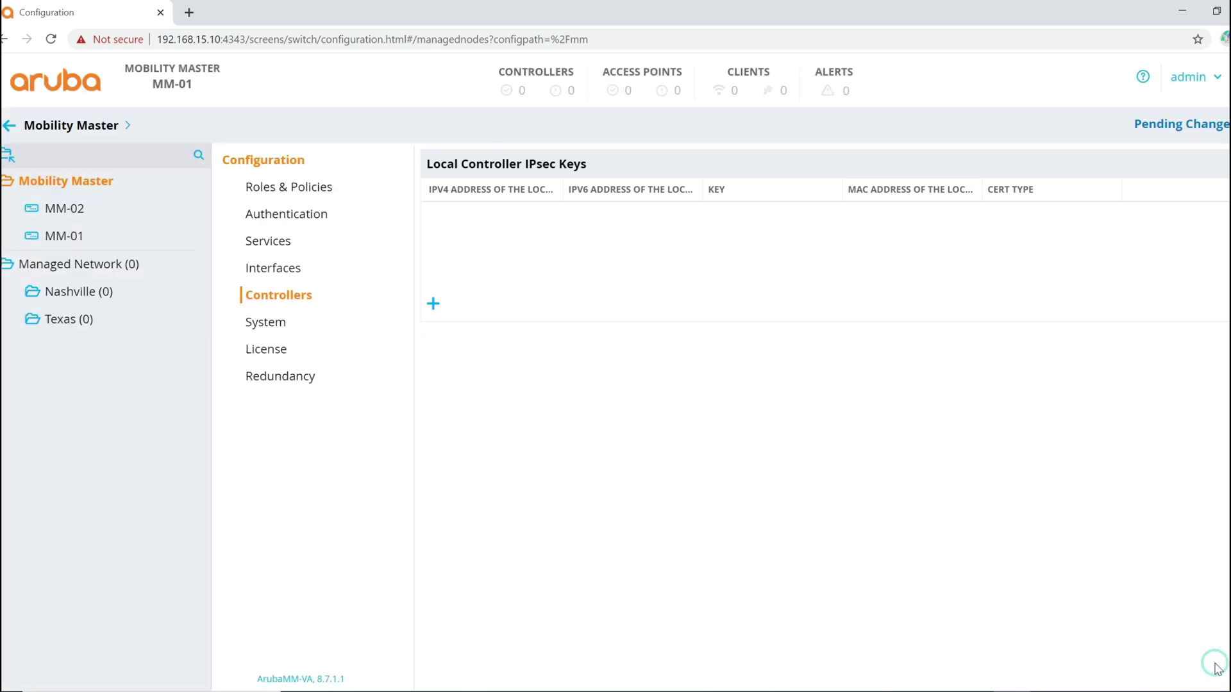
Step: Deploy the pending changes to MM-01 and reload the page to refresh controller status
click(1169, 125)
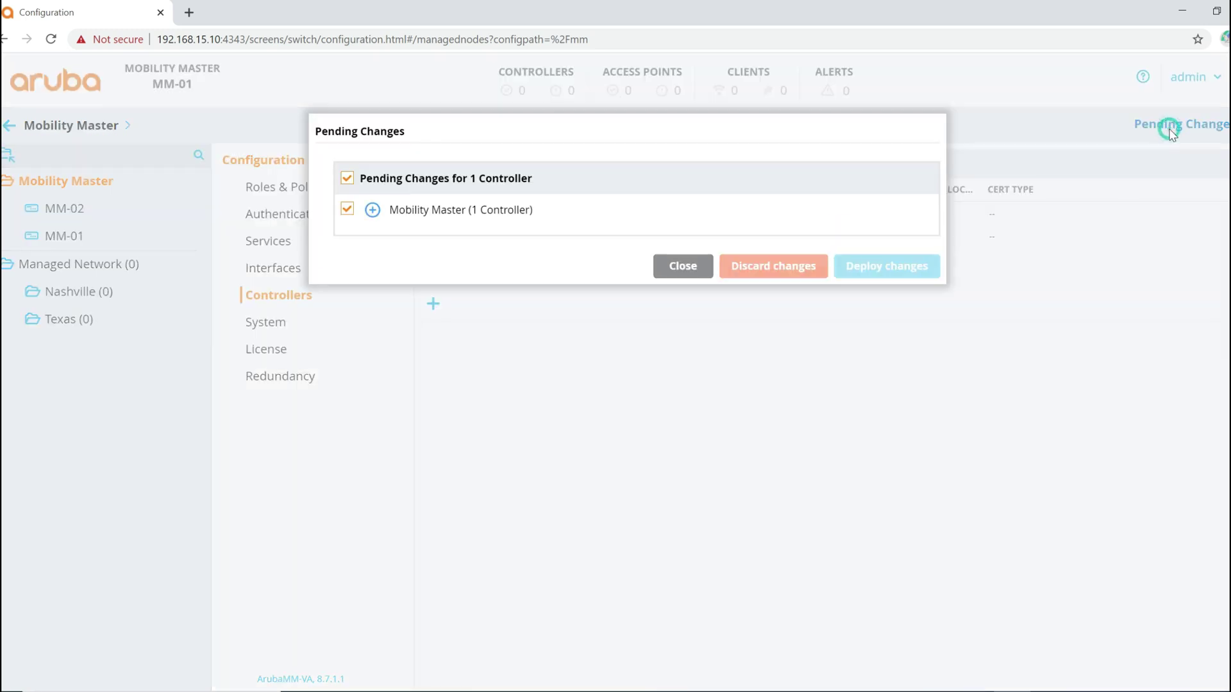
click(876, 268)
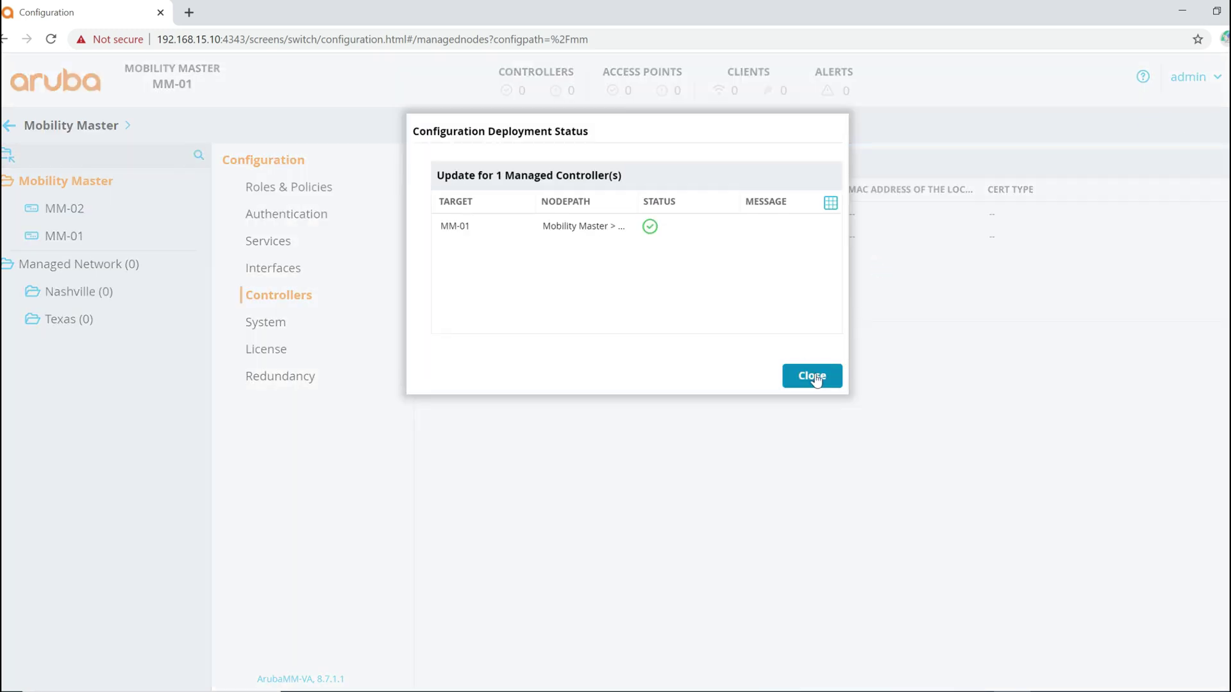
click(814, 375)
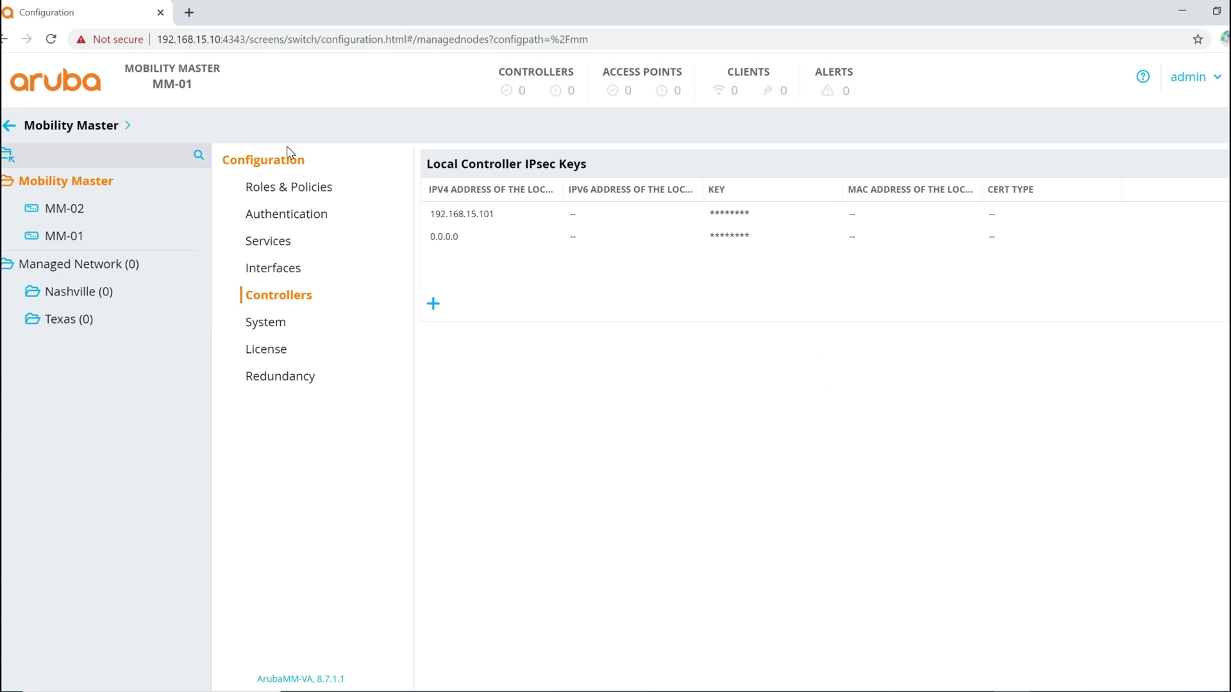
click(51, 40)
click(51, 39)
click(51, 40)
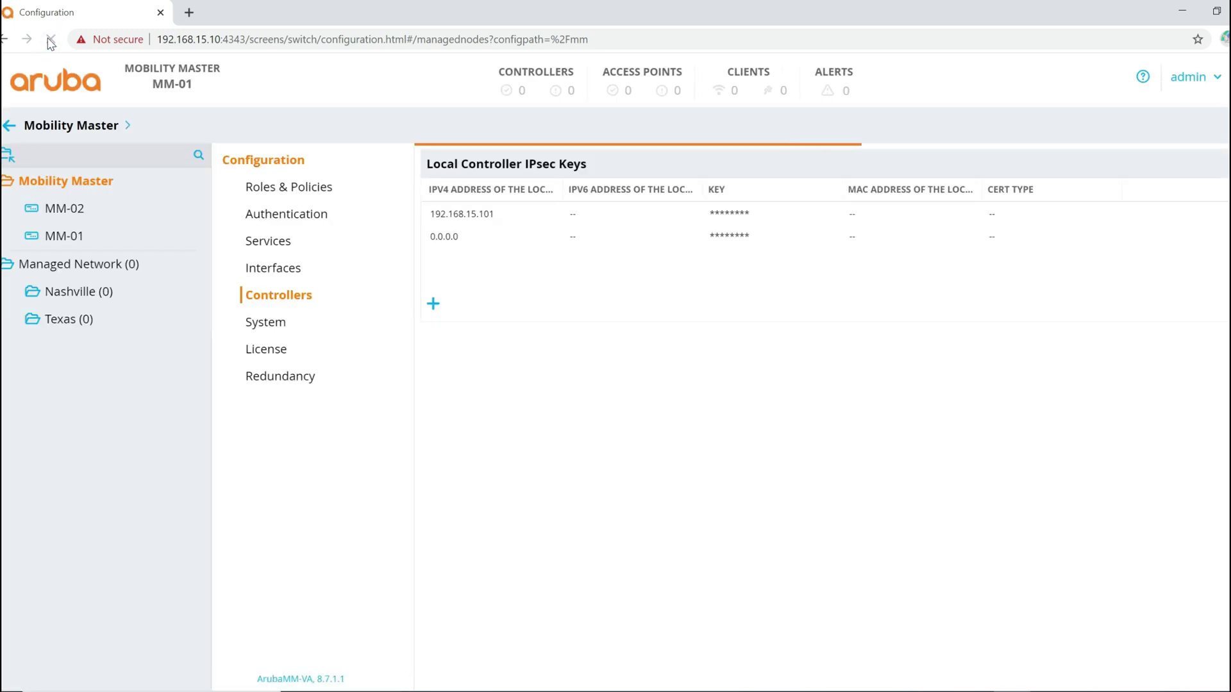
click(51, 40)
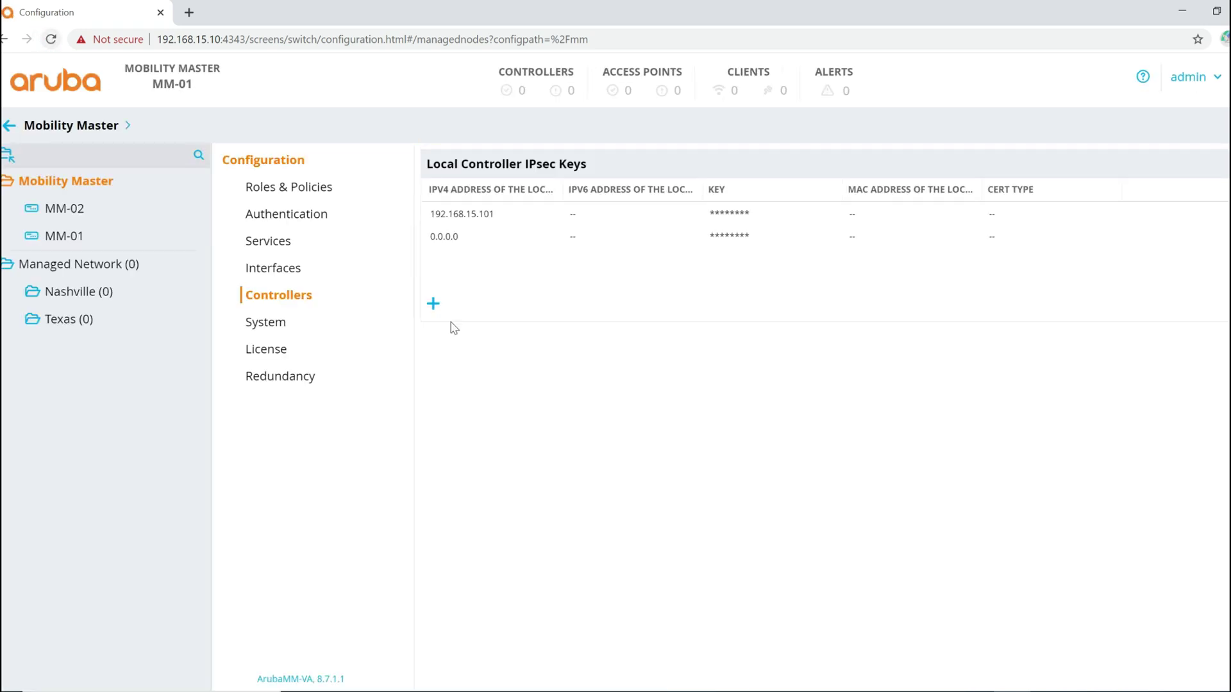
click(544, 690)
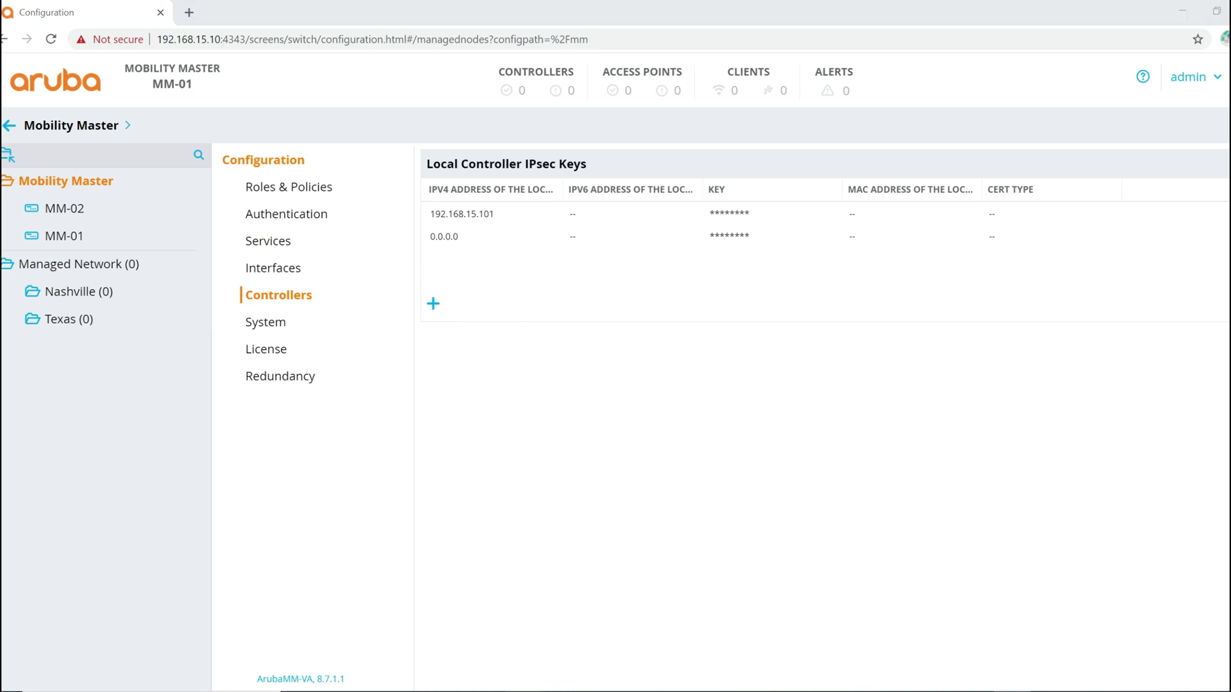
Step: Open an SSH session to 192.168.15.101 and log in as admin
text(192.)
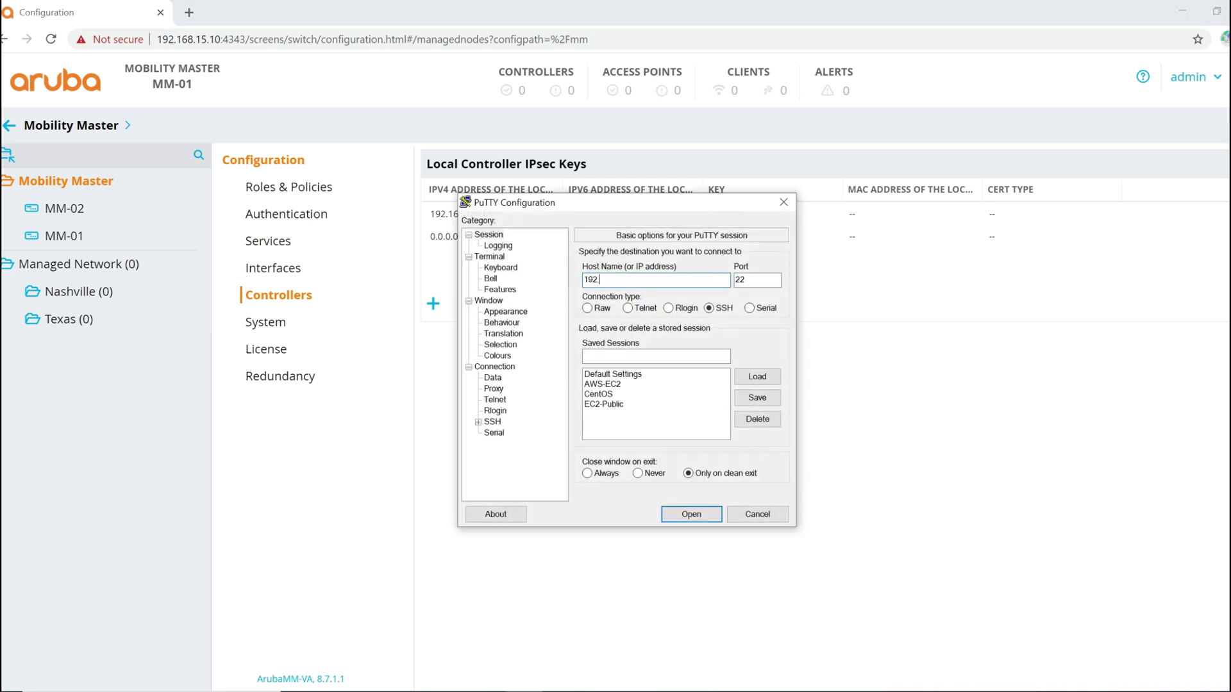
text(168.15.101)
key(Return)
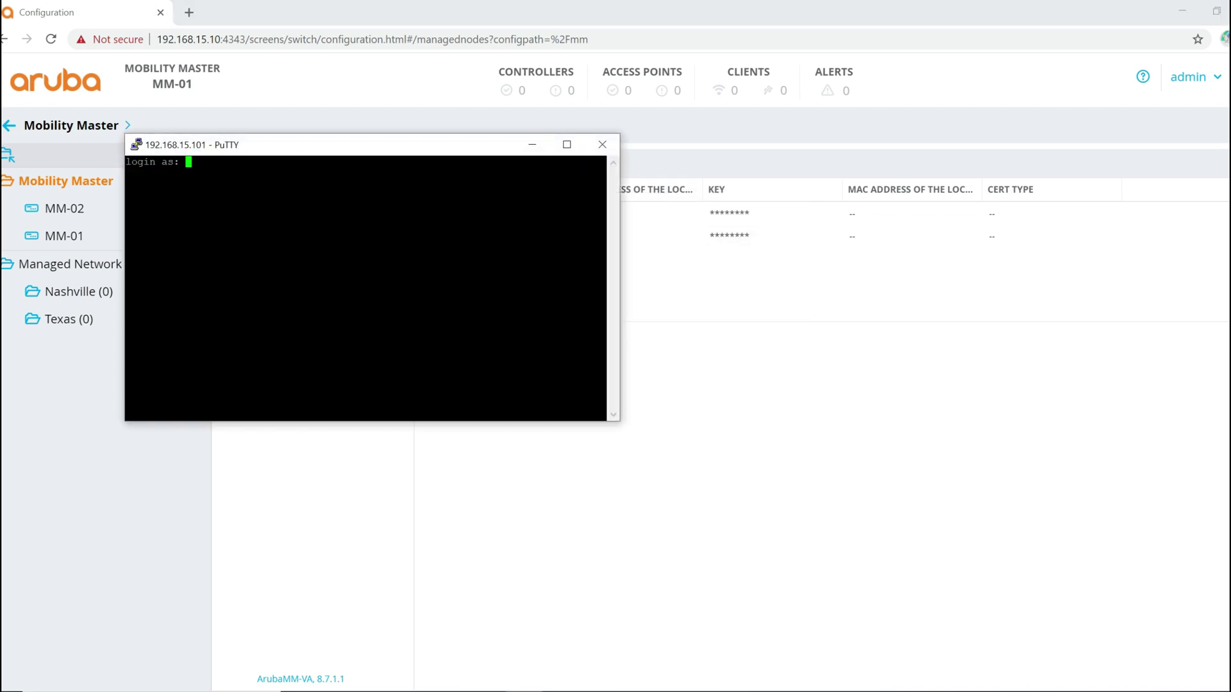
text(admin)
key(Return)
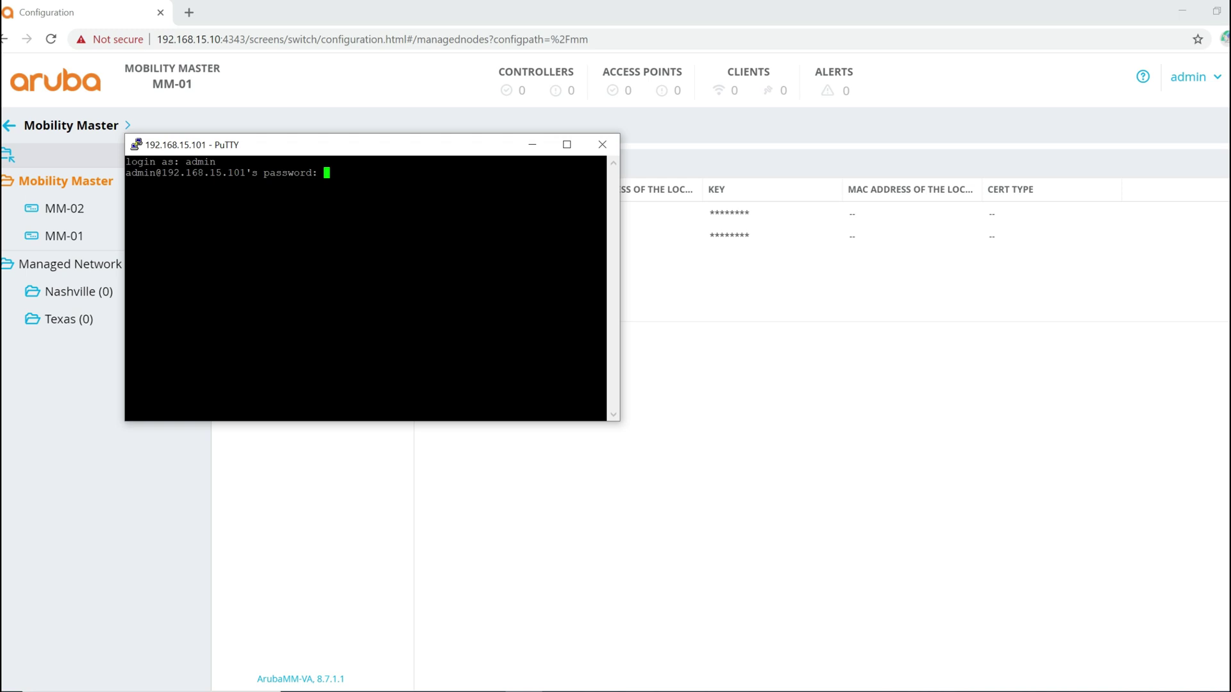
key(Return)
drag(619, 248, 1064, 237)
Step: Run show switches repeatedly on VMC-01 to check its status
text(show s)
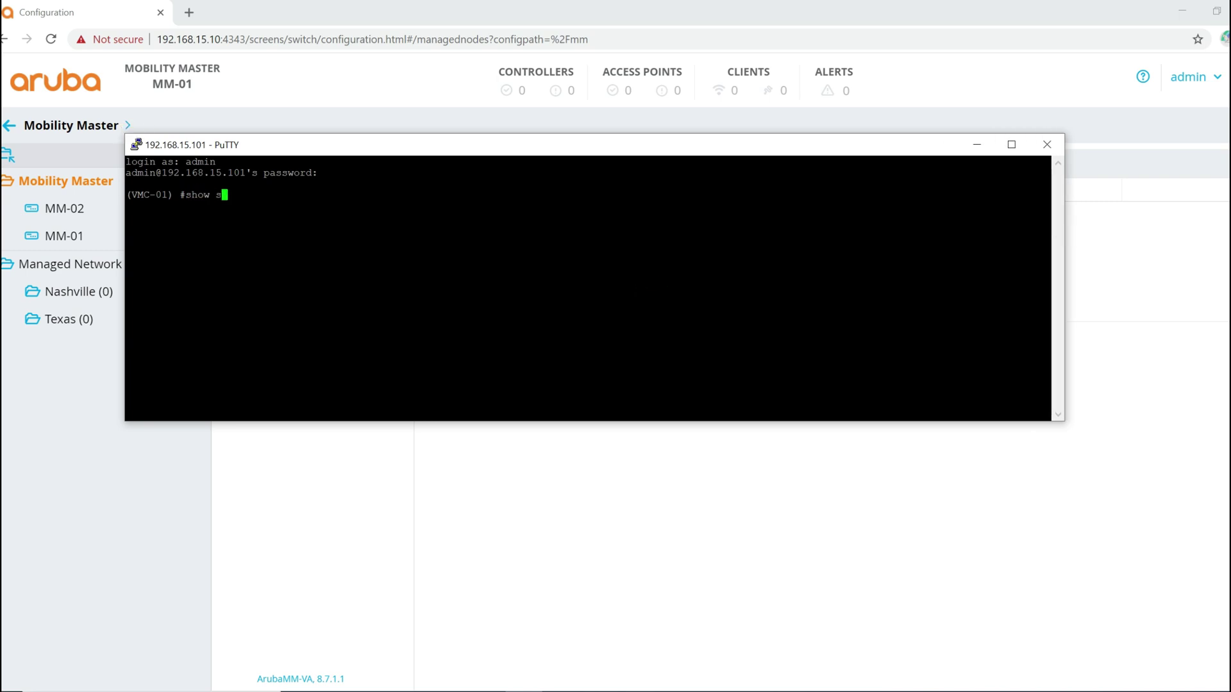
text(witches)
key(Return)
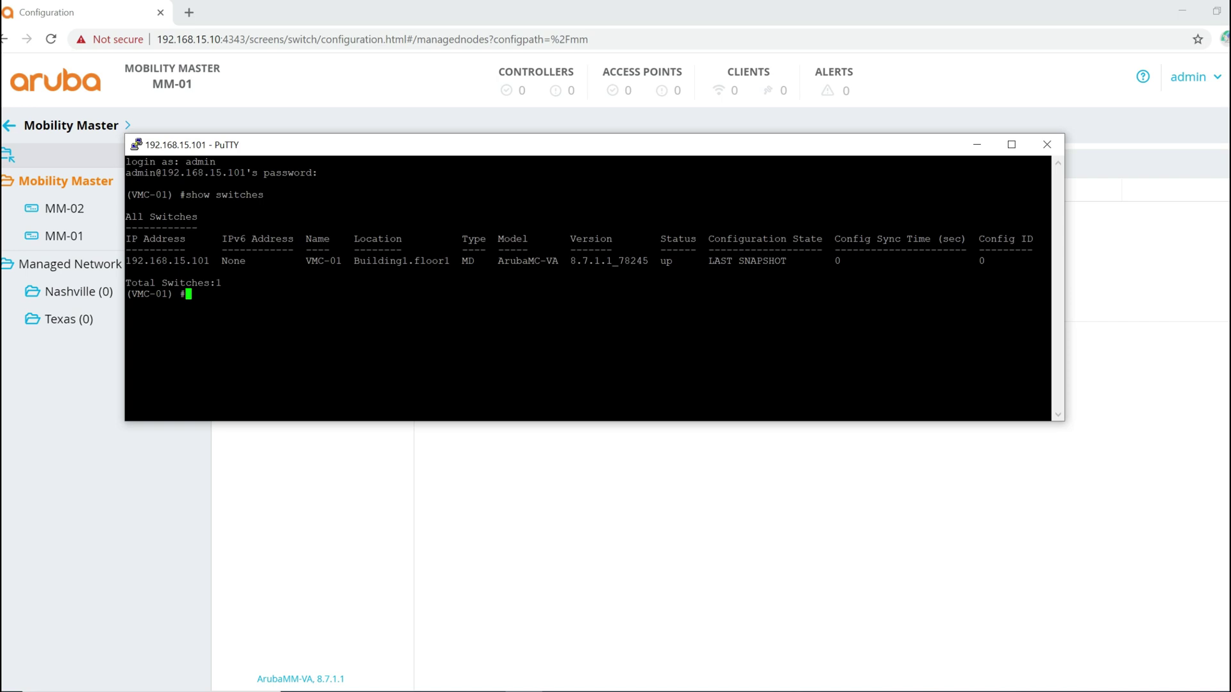
key(Up)
key(Return)
key(Return)
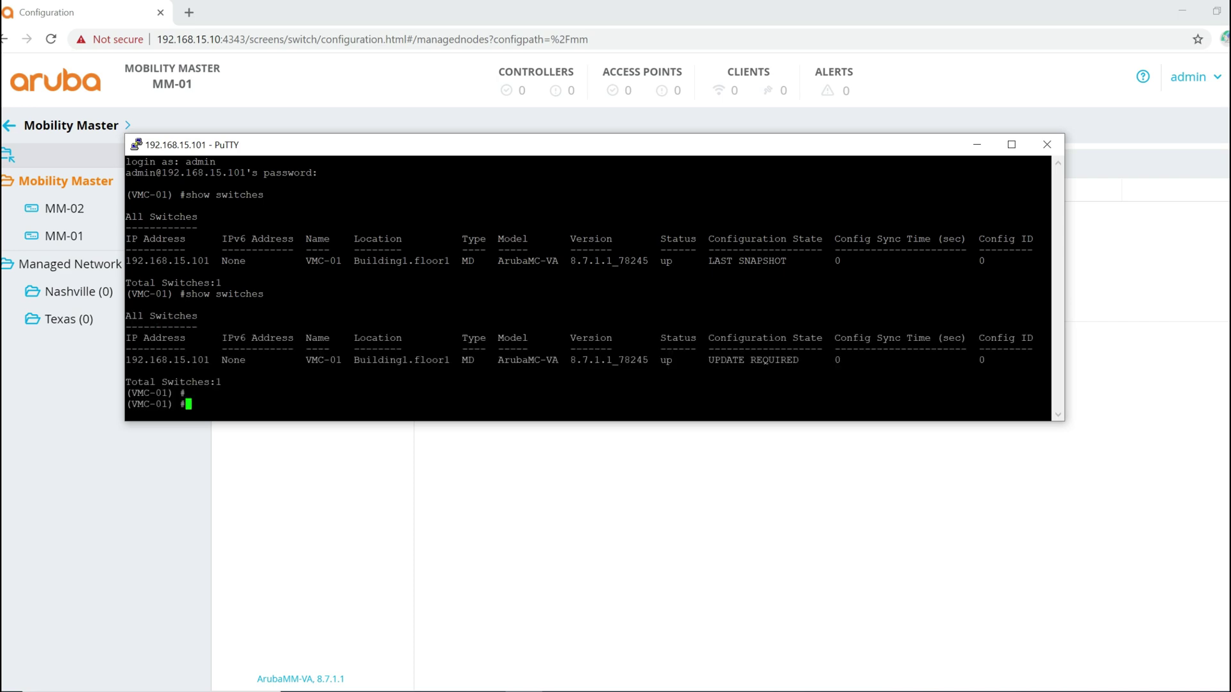
key(Up)
key(Return)
key(Return)
key(Return)
key(Return)
key(Return)
key(Return)
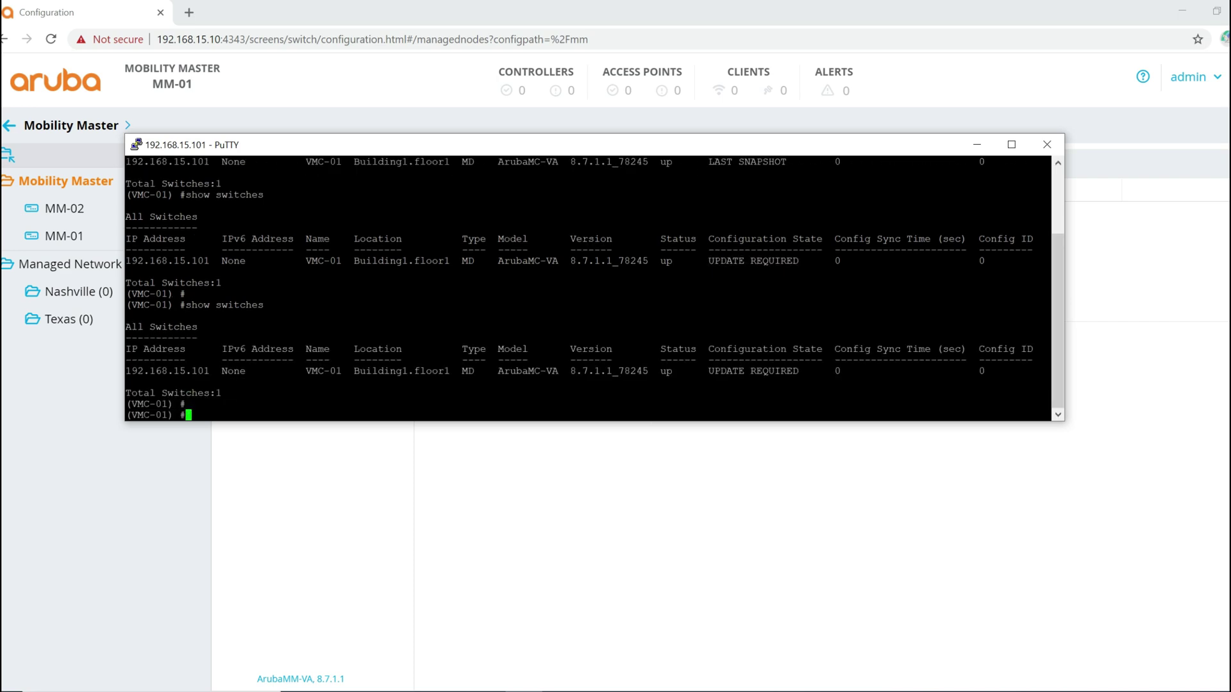
key(Up)
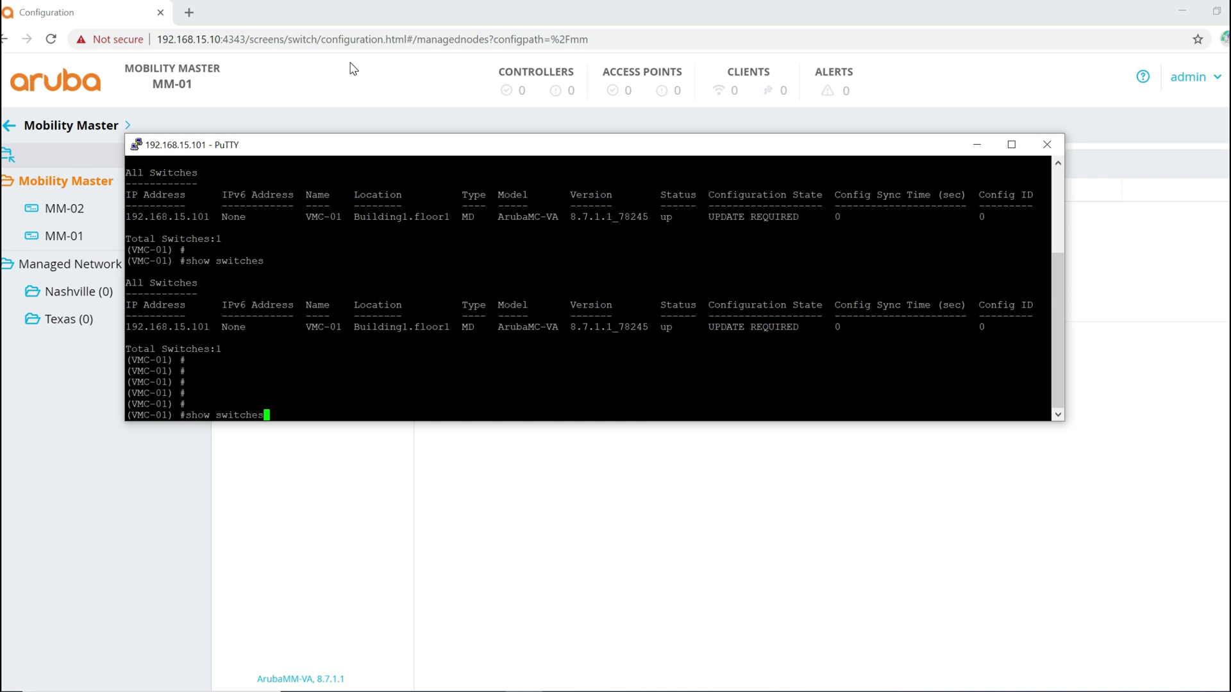
Step: Refresh the web dashboard's controller counts and rerun show switches on VMC-01
click(50, 39)
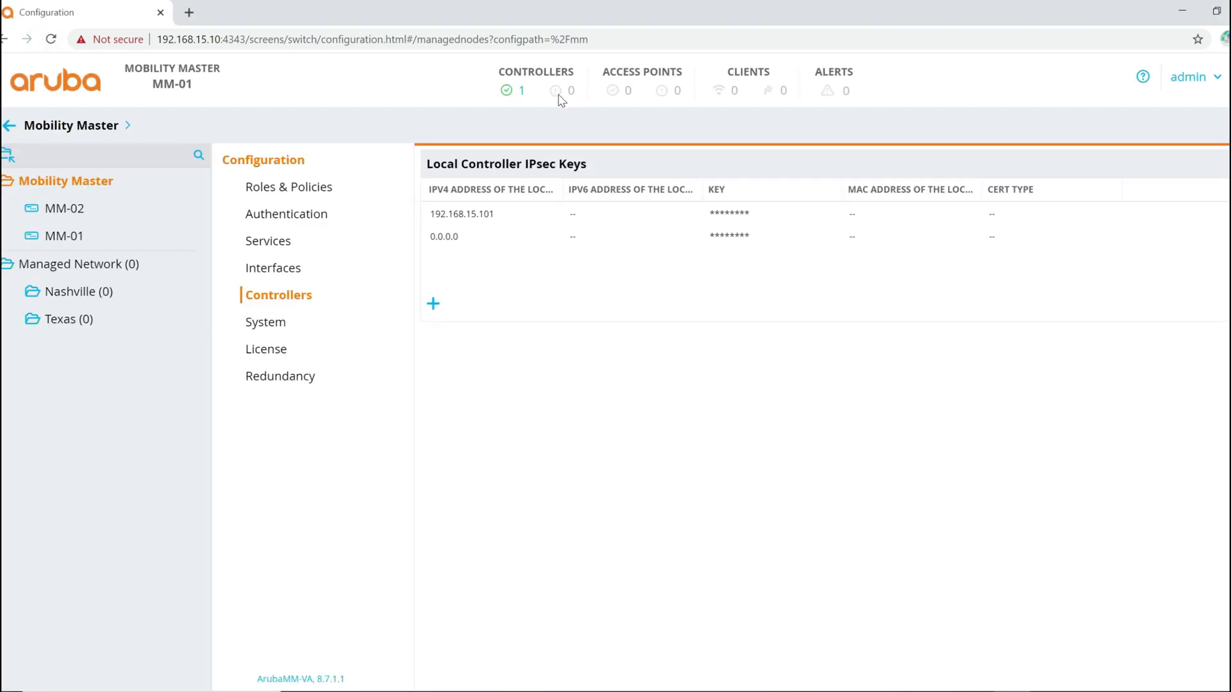
click(51, 39)
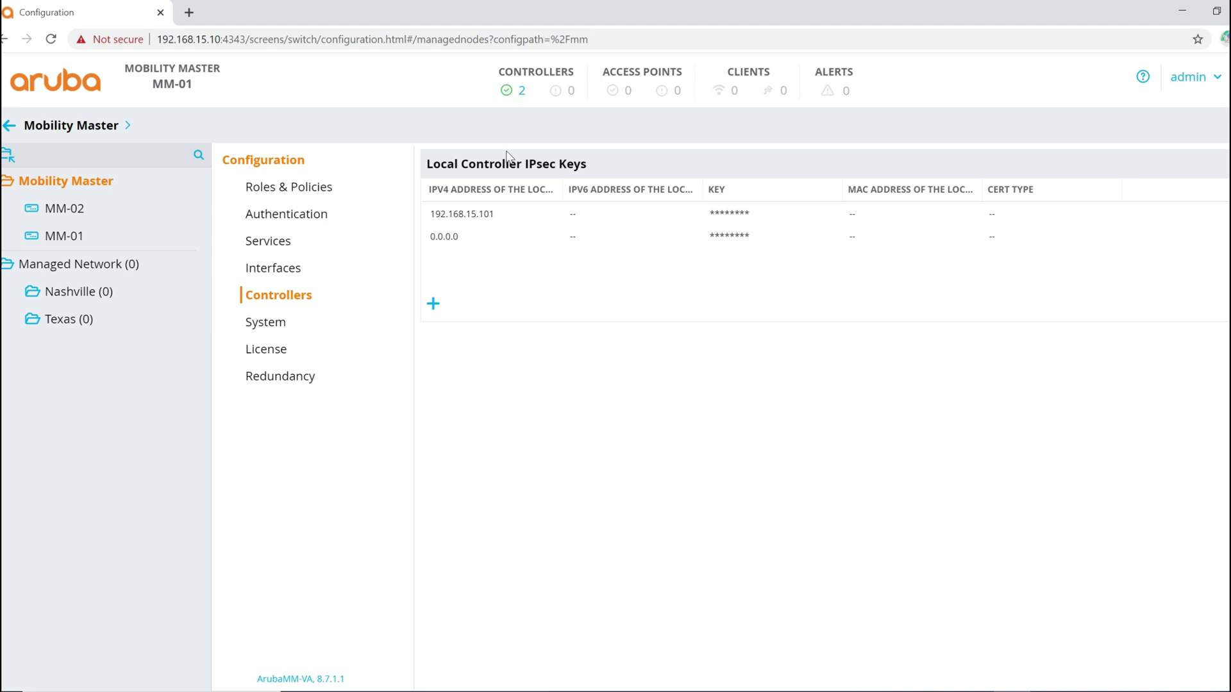
key(alt+Tab)
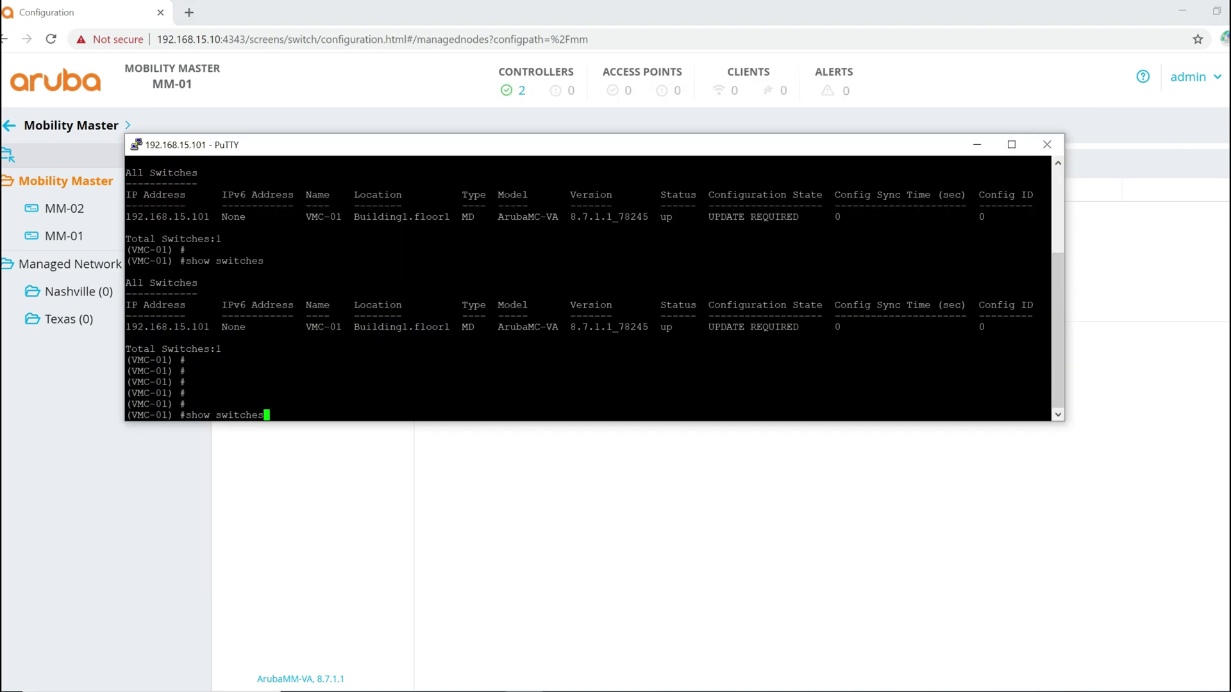
key(Return)
key(Up)
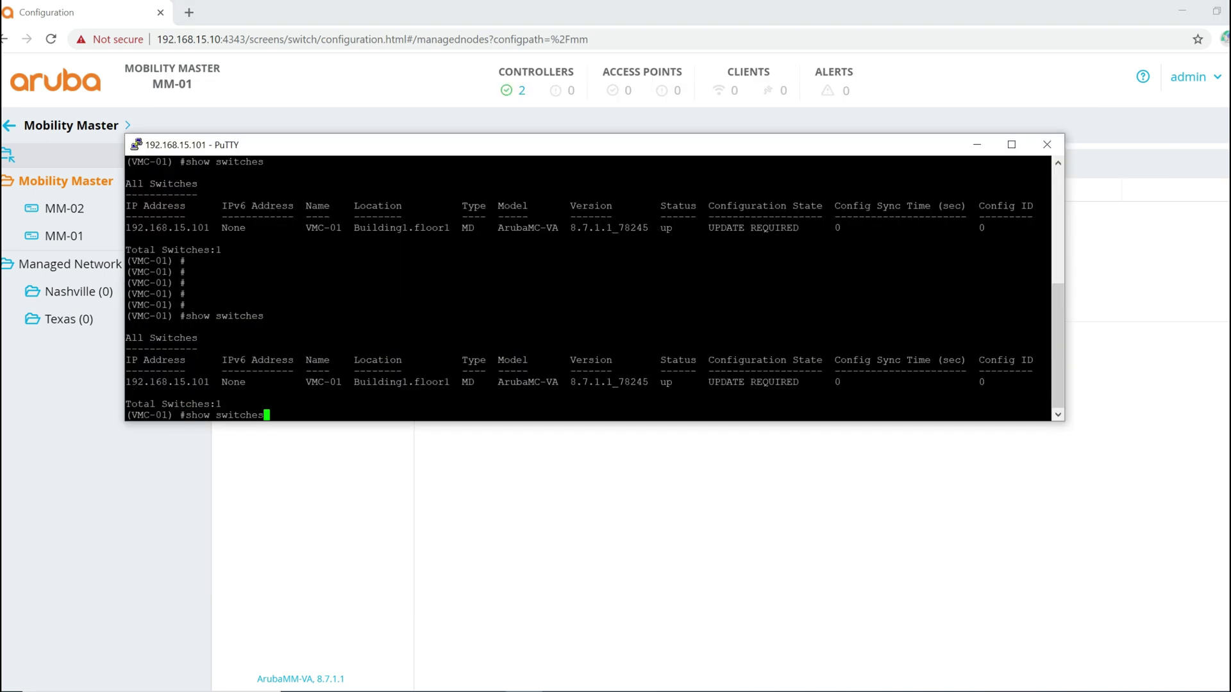
key(Return)
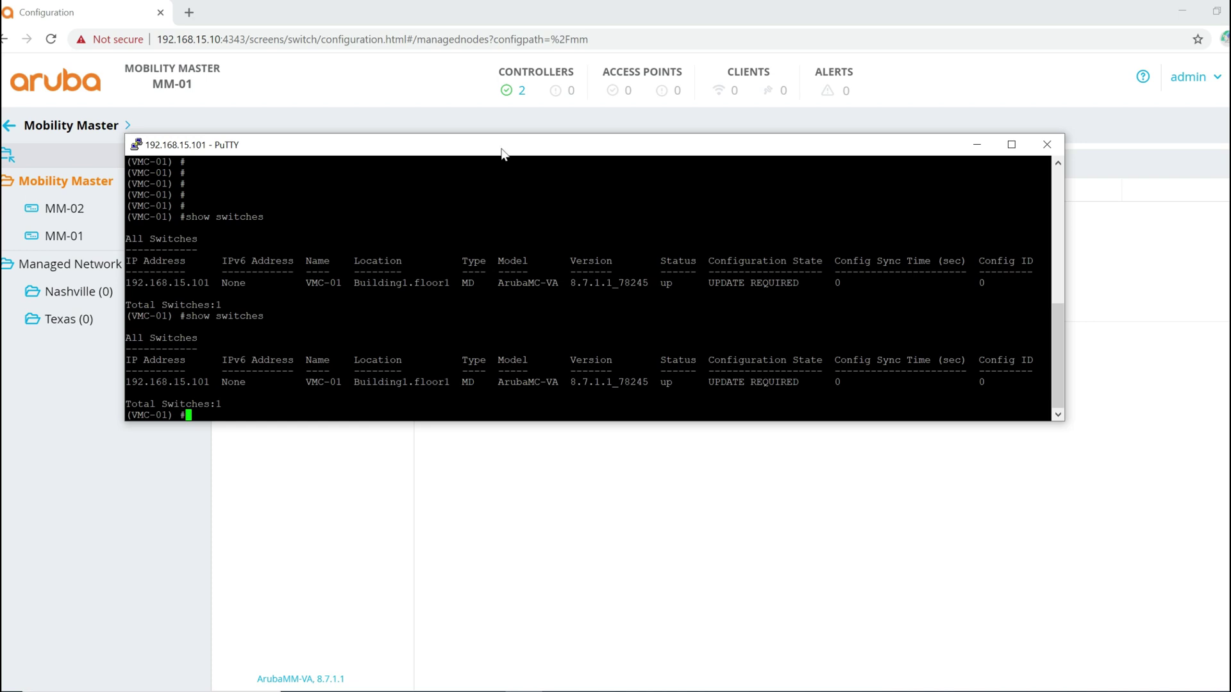
click(527, 88)
click(520, 96)
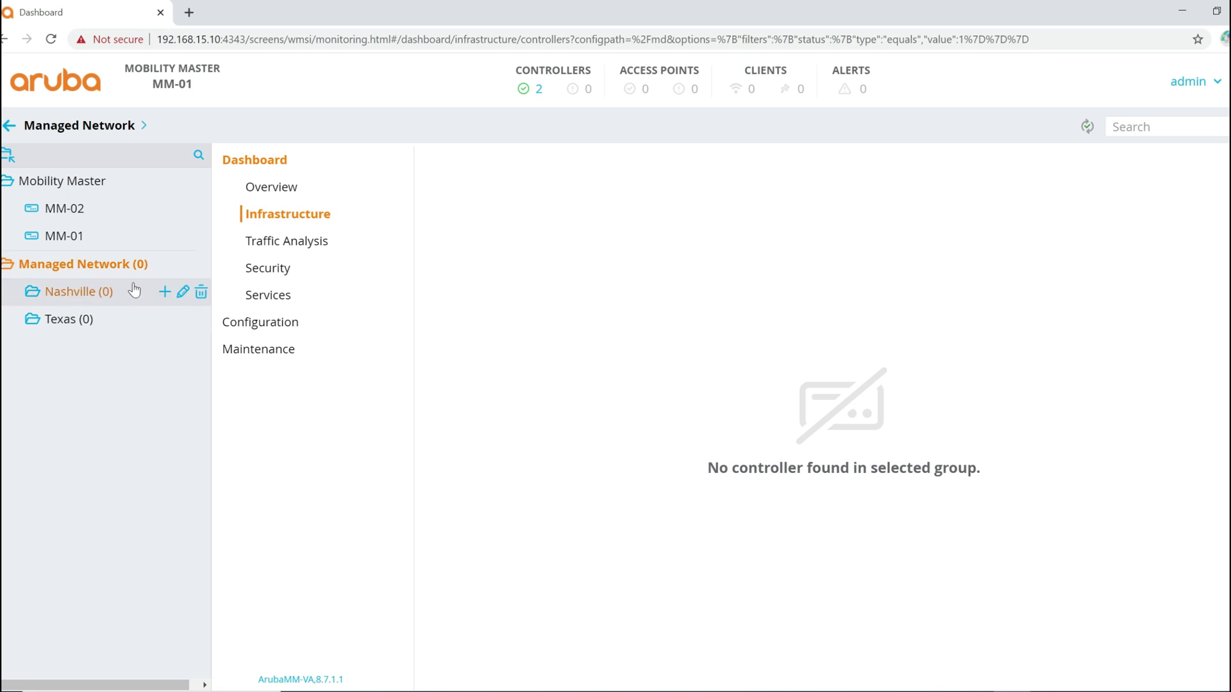
Step: Open an Add controller dialog on the Nashville group with type MC-VA
click(165, 294)
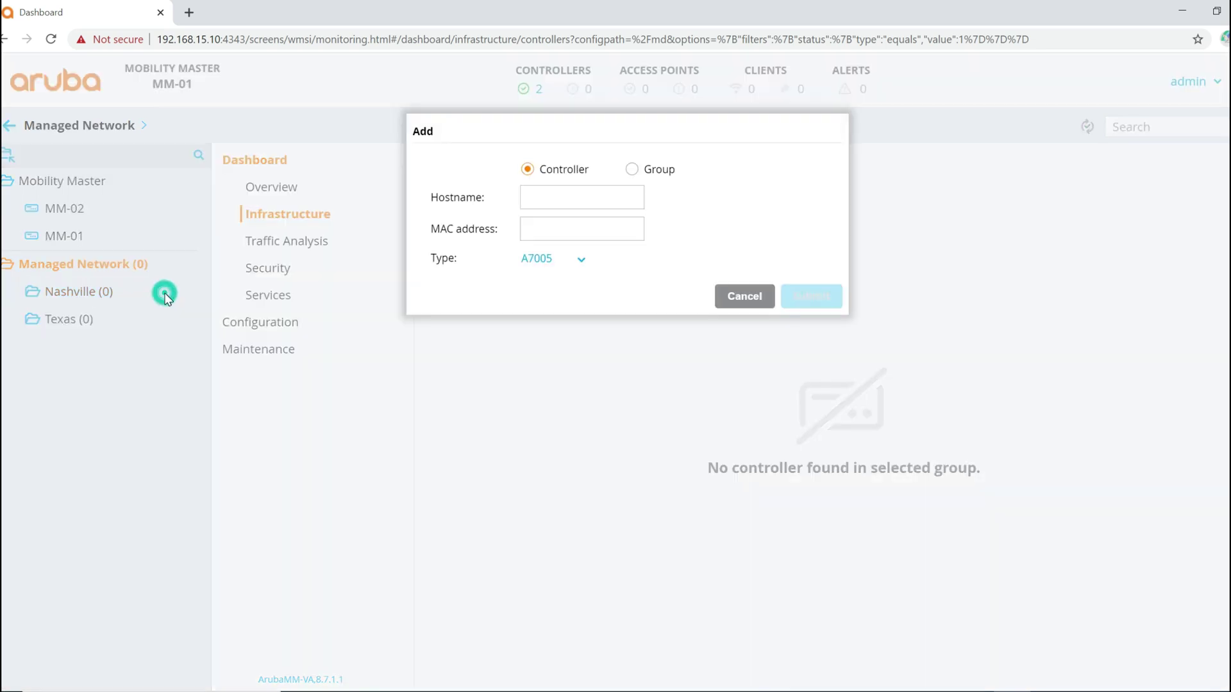
click(546, 172)
click(566, 192)
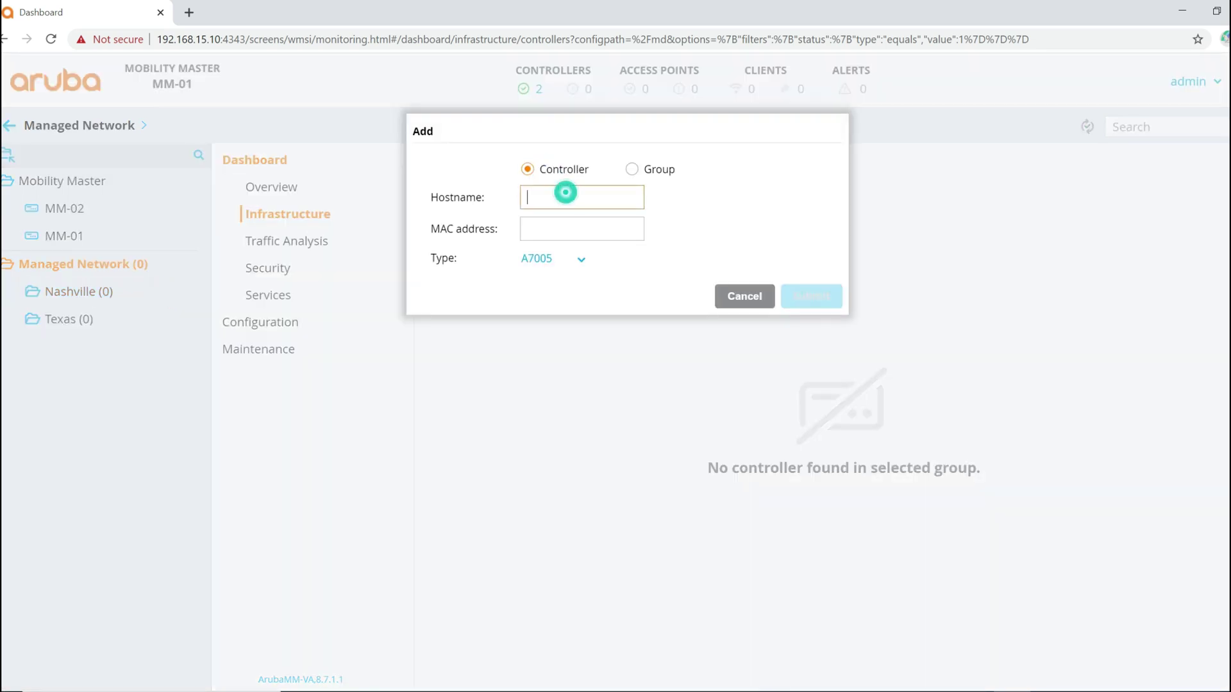
click(547, 231)
click(581, 259)
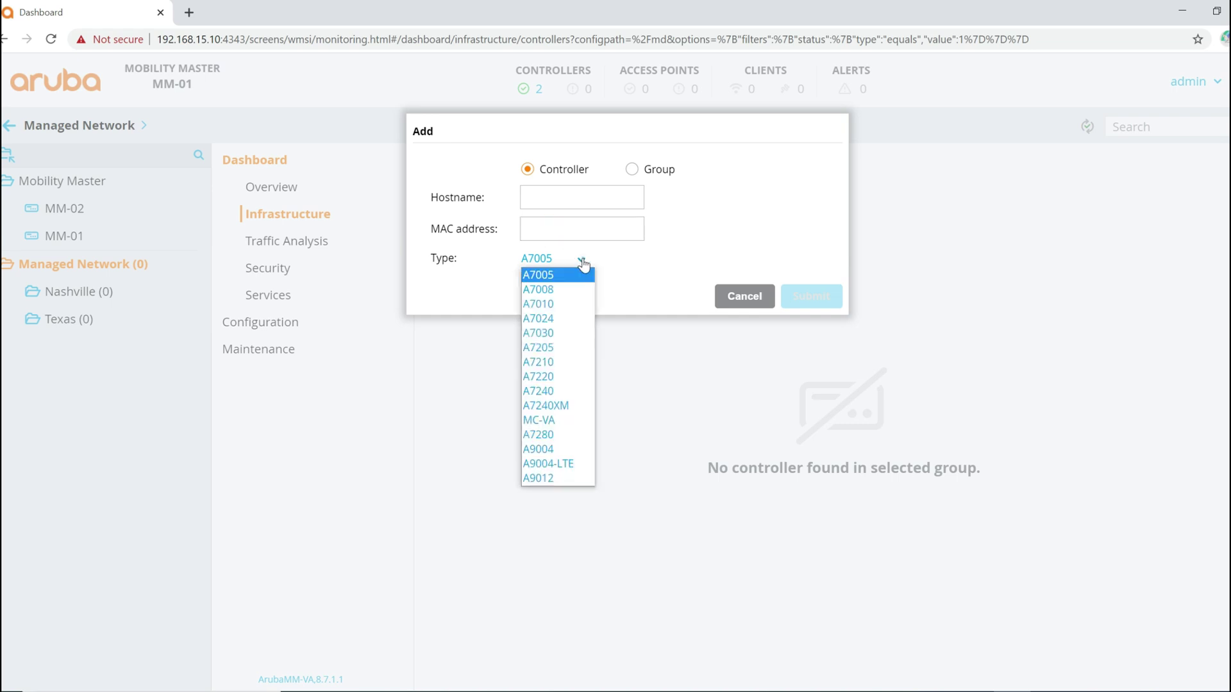
click(551, 420)
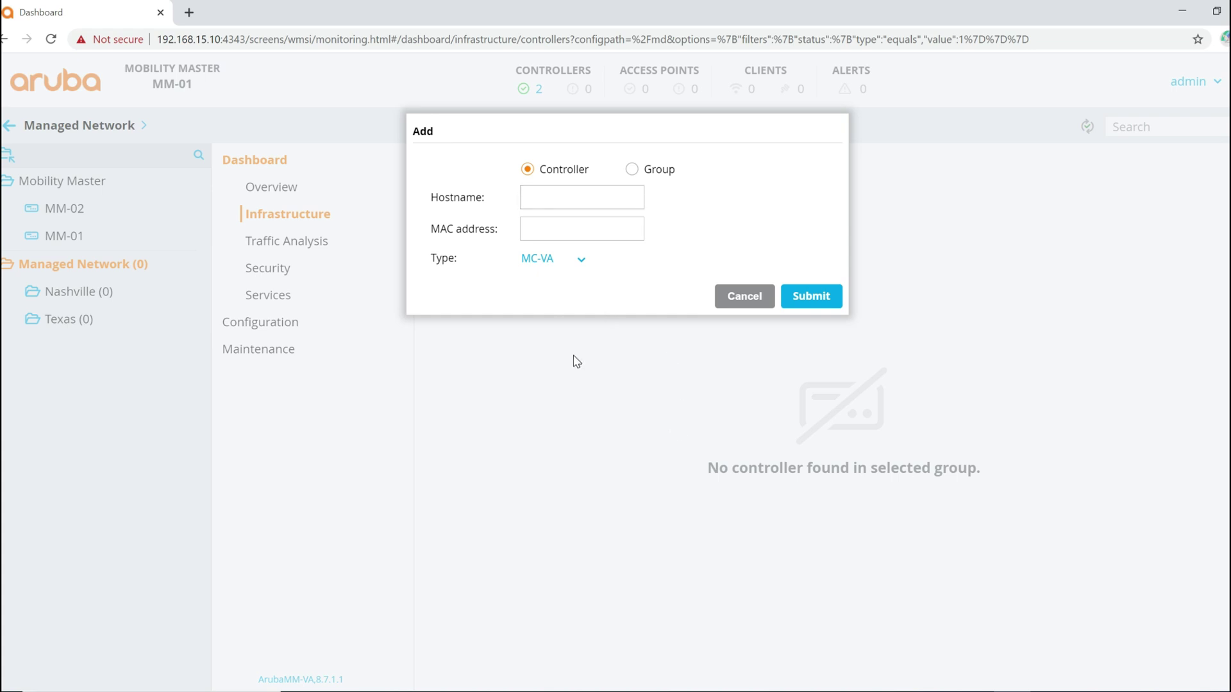
Step: Open a new SSH session to Mobility Master at 192.168.15.10 and log in as admin
right_click(518, 691)
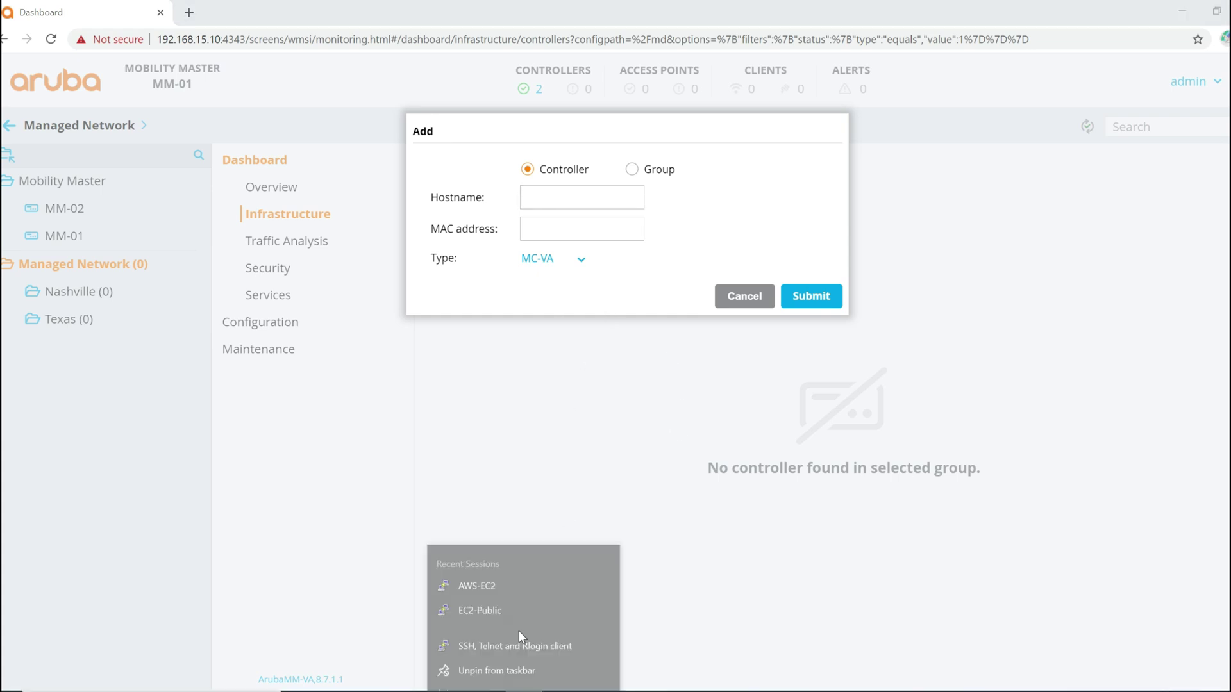
click(499, 627)
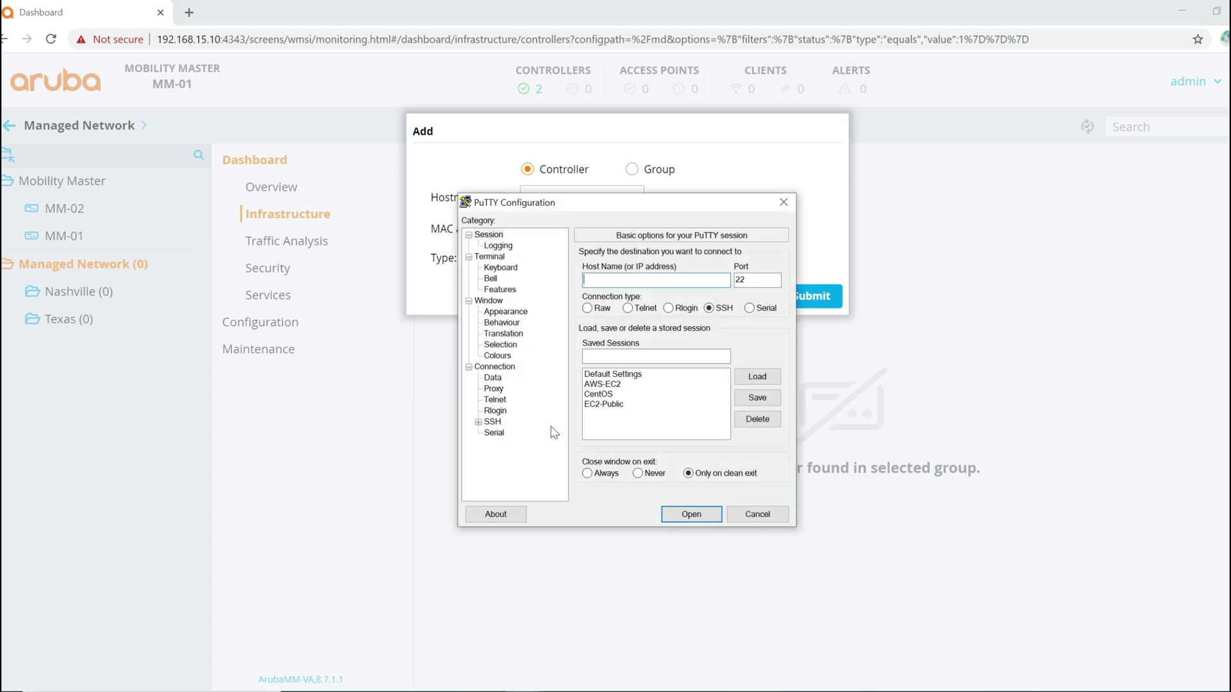
text(192.168.15.10)
key(Return)
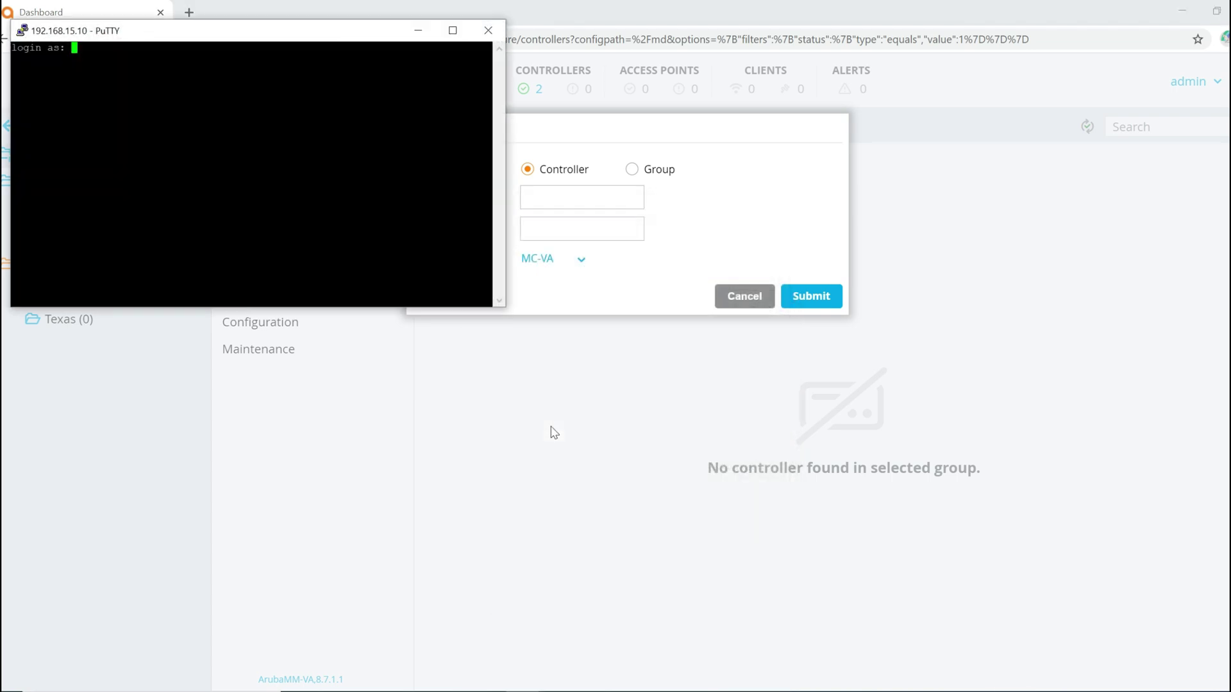
text(admin)
key(Return)
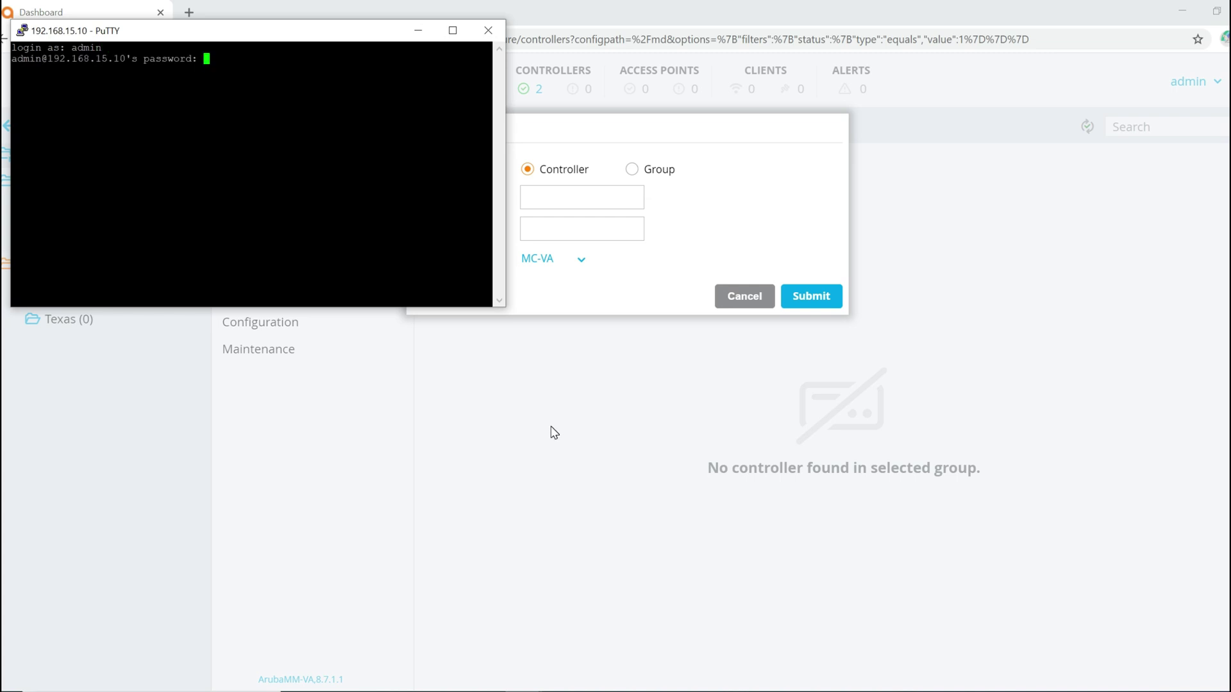
key(Return)
drag(505, 104, 836, 105)
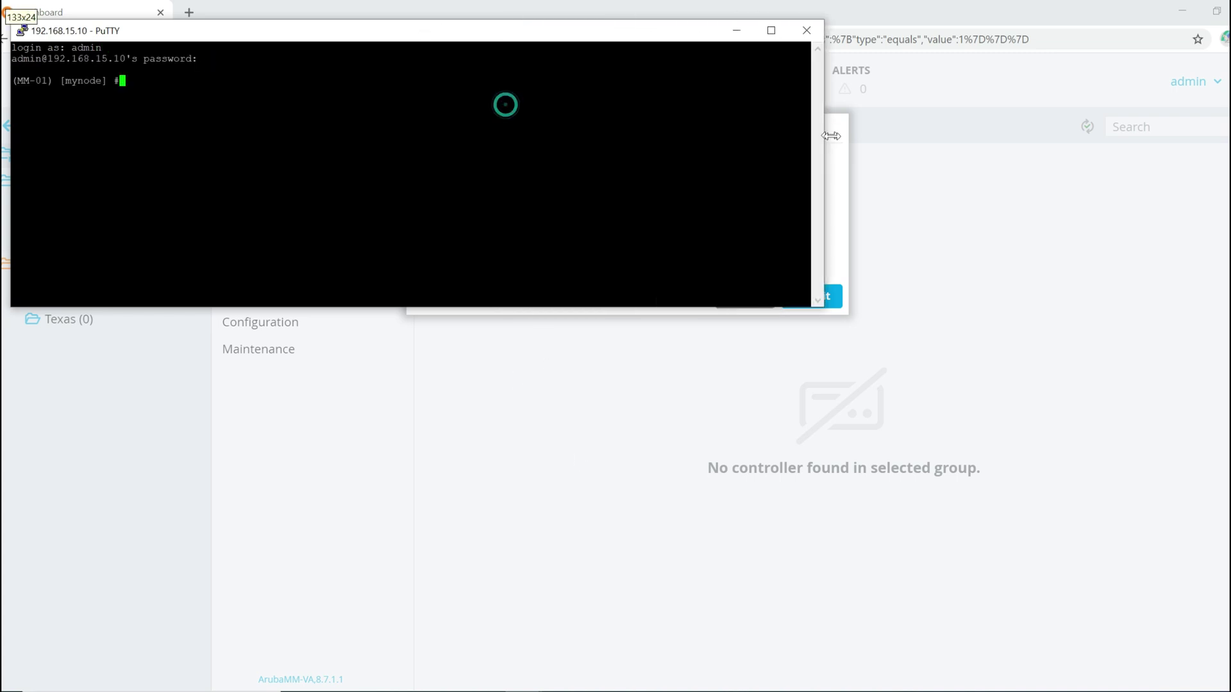
click(655, 159)
Step: Run show switches on MM-01 and select VMC-01's MAC address
text(show switches)
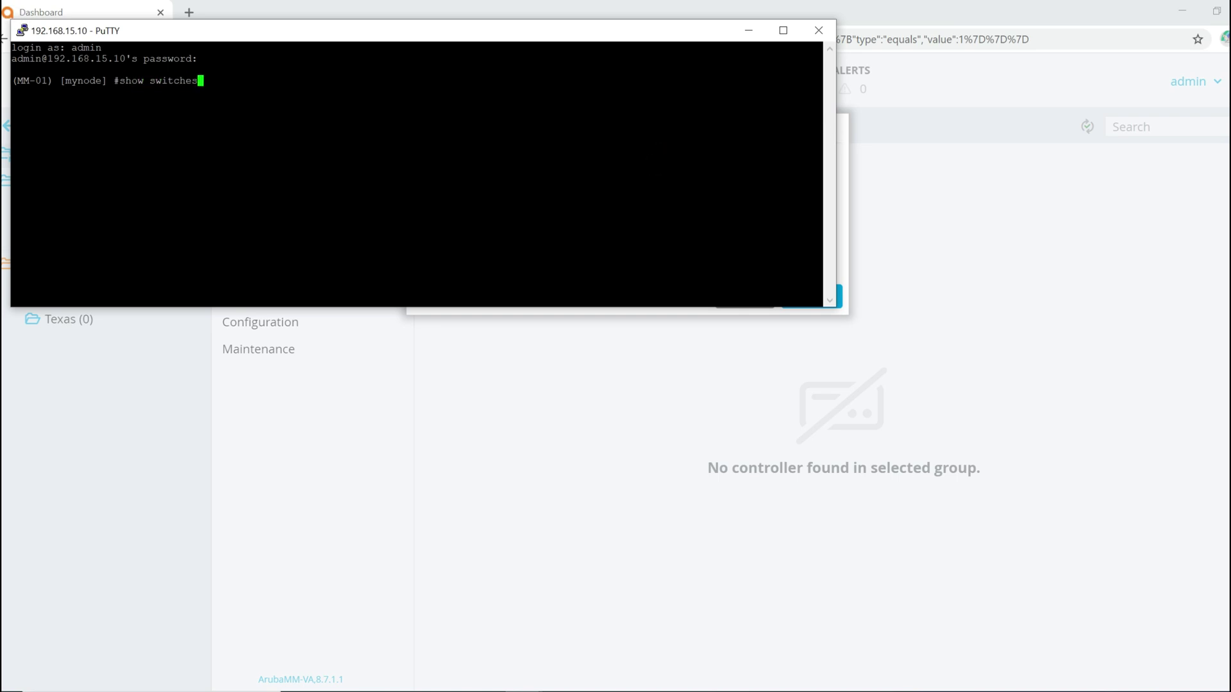
key(Return)
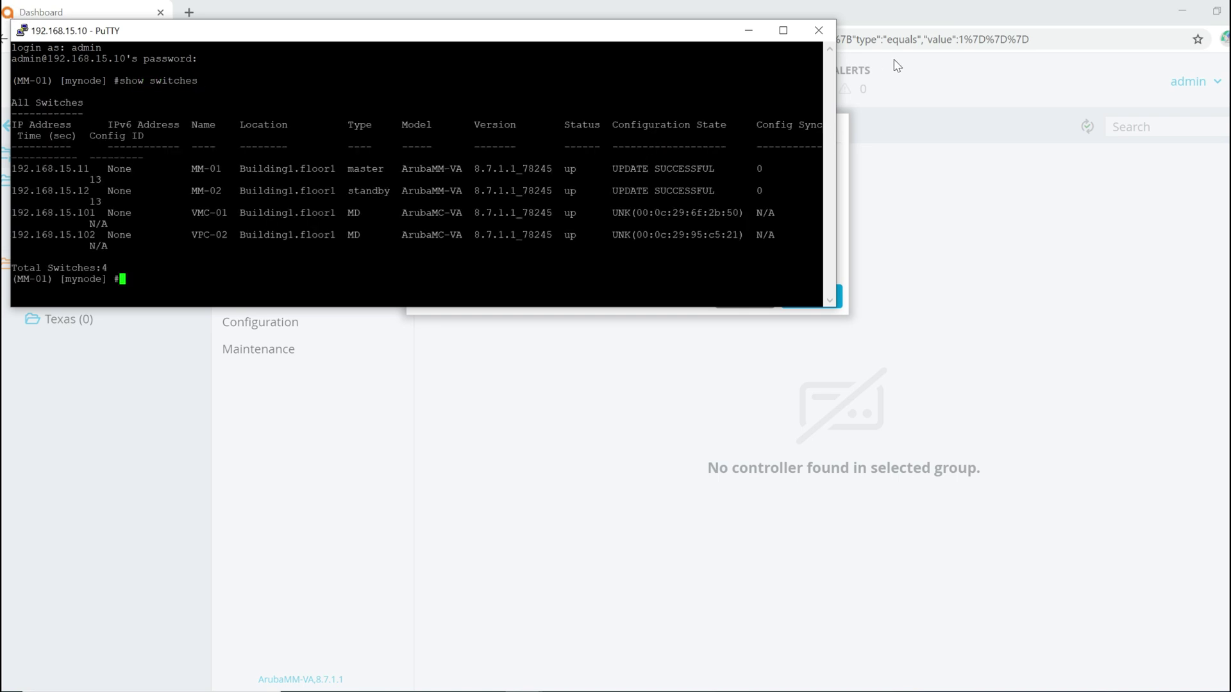
drag(838, 105, 1136, 128)
key(Return)
key(Return)
key(Return)
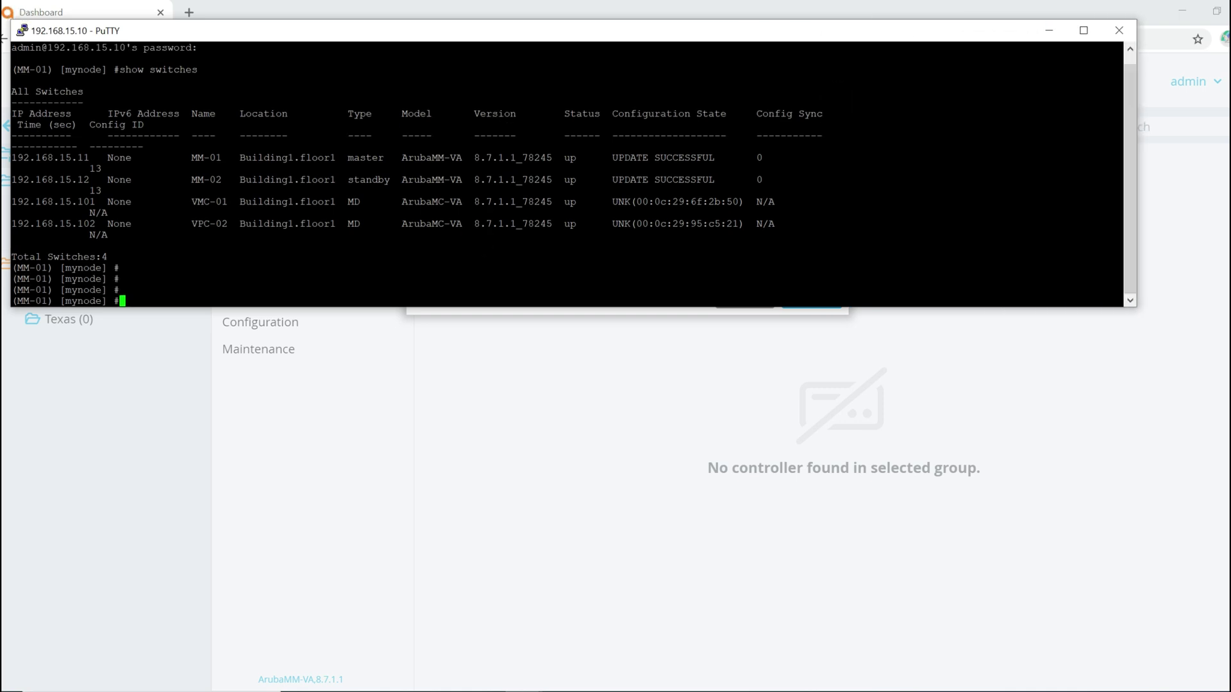
drag(744, 202, 636, 202)
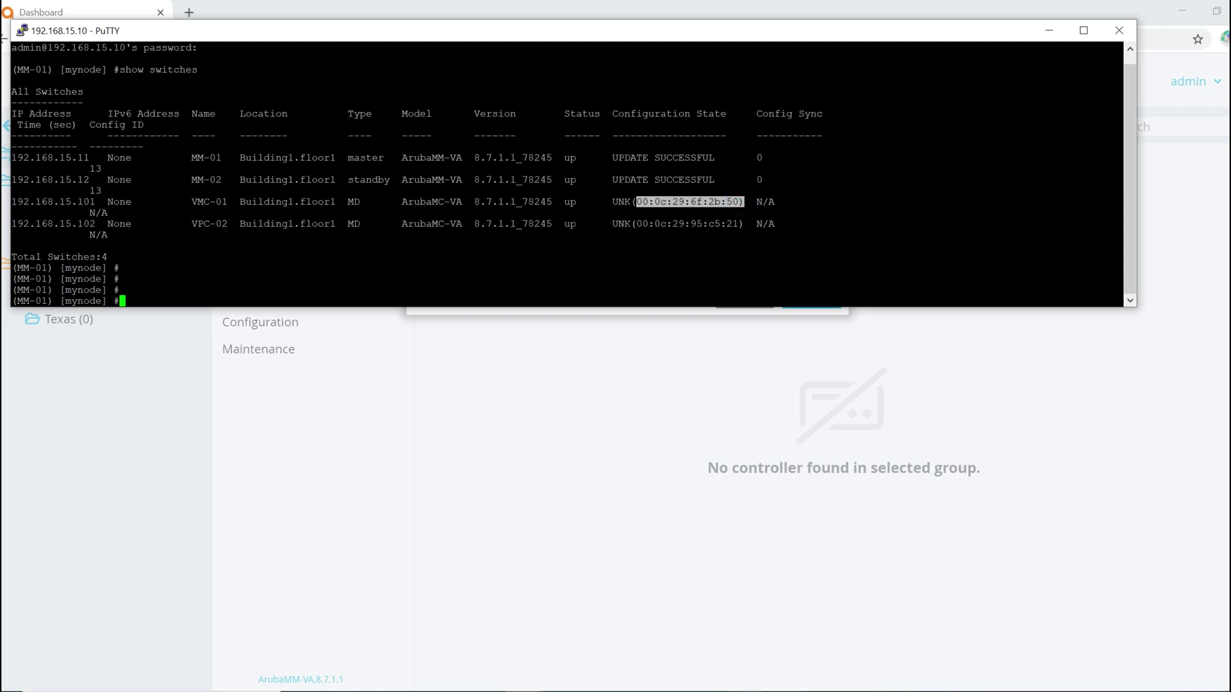
Step: Run show inventory on VMC-01 and copy its HW MAC address 00:0C:29:6F:2B:50
click(598, 689)
click(481, 664)
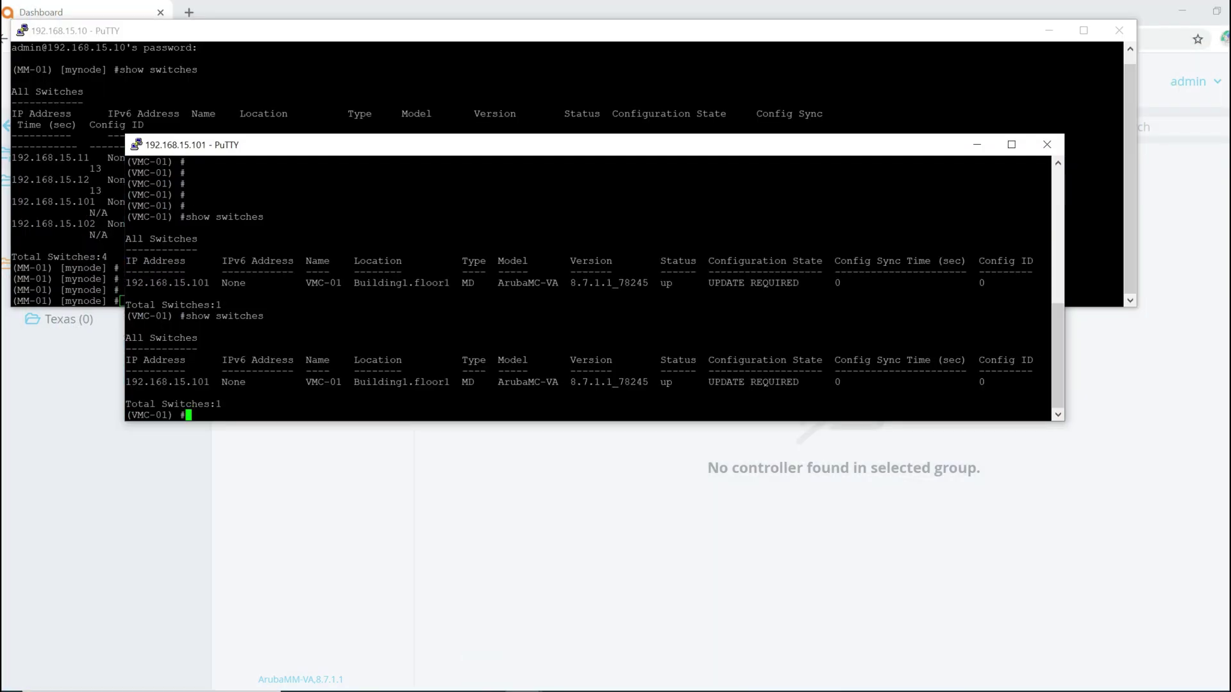
text(show inventory)
key(Return)
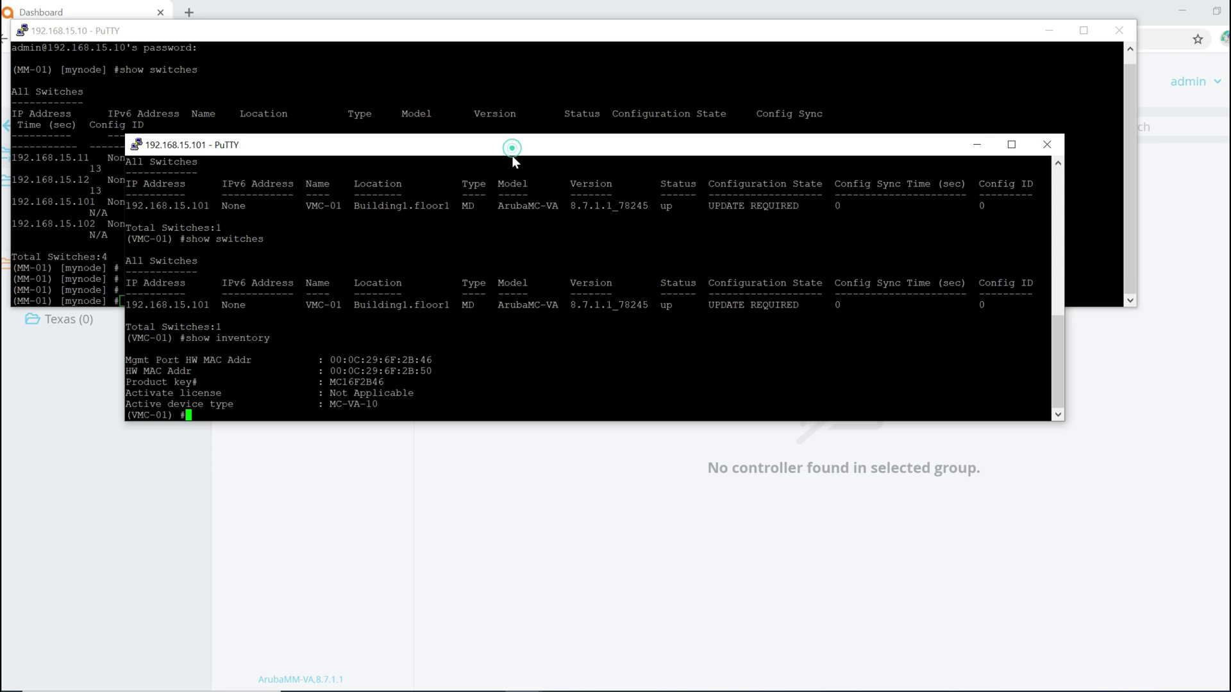
drag(513, 152, 525, 296)
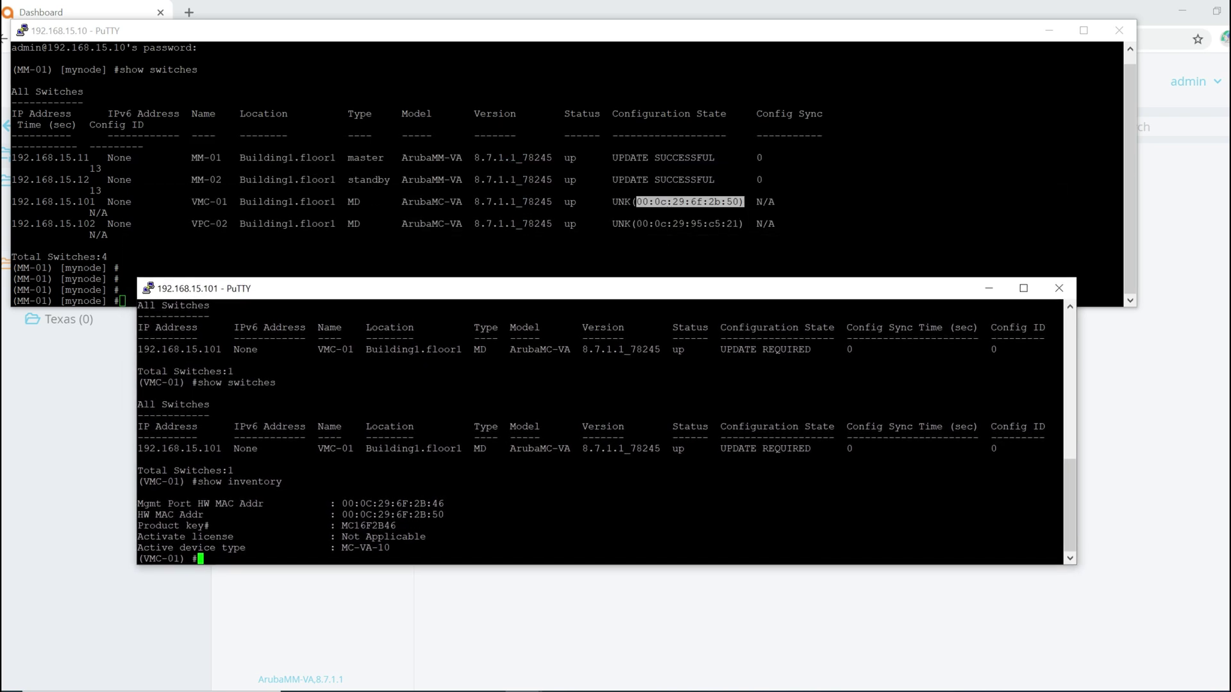
drag(444, 515, 342, 515)
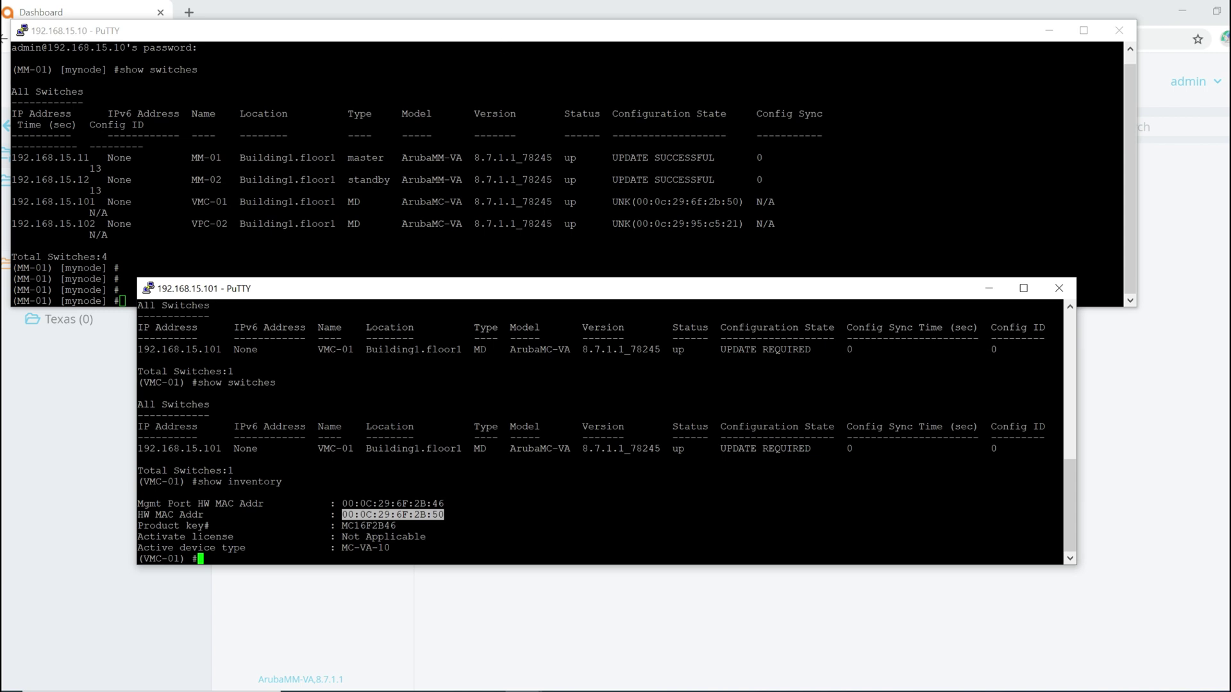
click(563, 15)
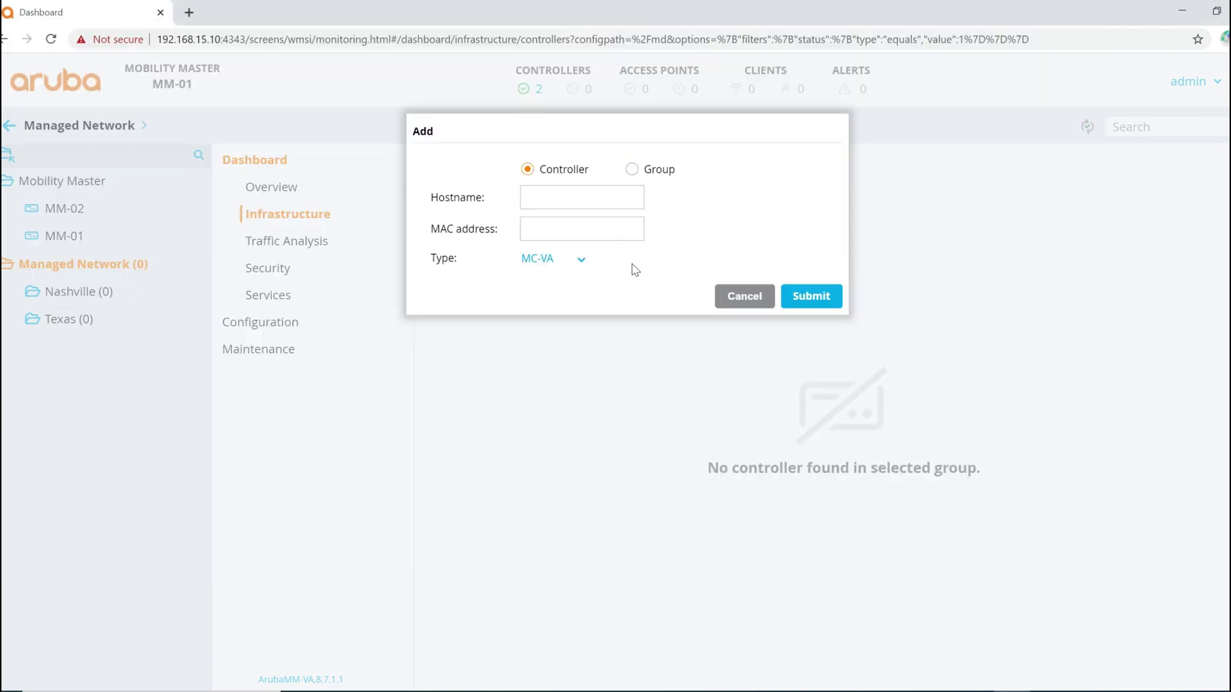
click(569, 194)
Step: Submit controller VMC-01 with its pasted MAC address to Nashville
text(VMC-01)
click(562, 228)
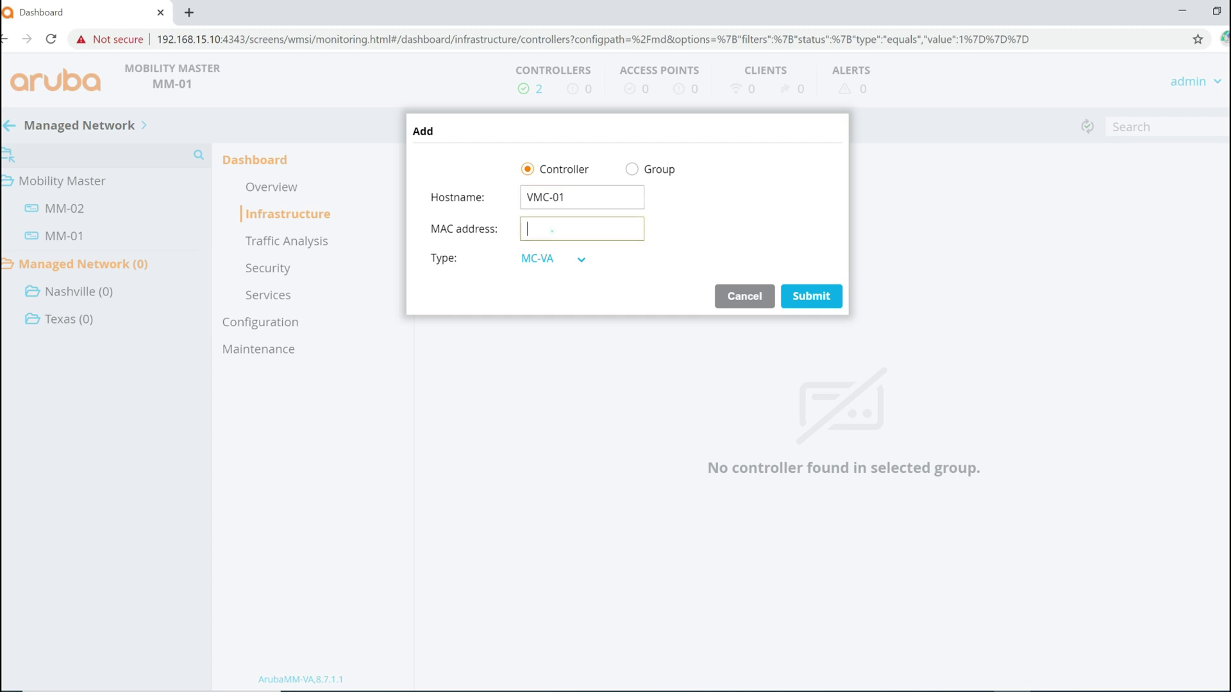
text(00:0C:29:6F:2B:50)
click(817, 298)
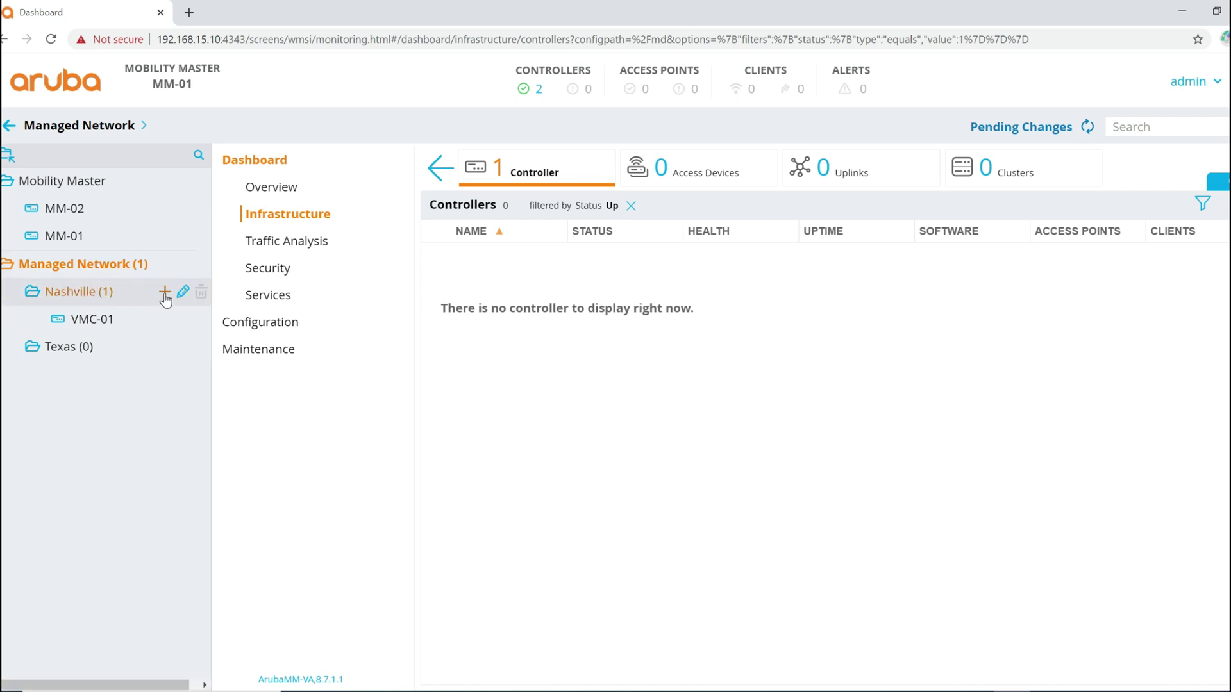
Step: Add VMC-02 to Nashville with MAC 00:0c:29:95:c5:21 and type MC-VA
click(165, 293)
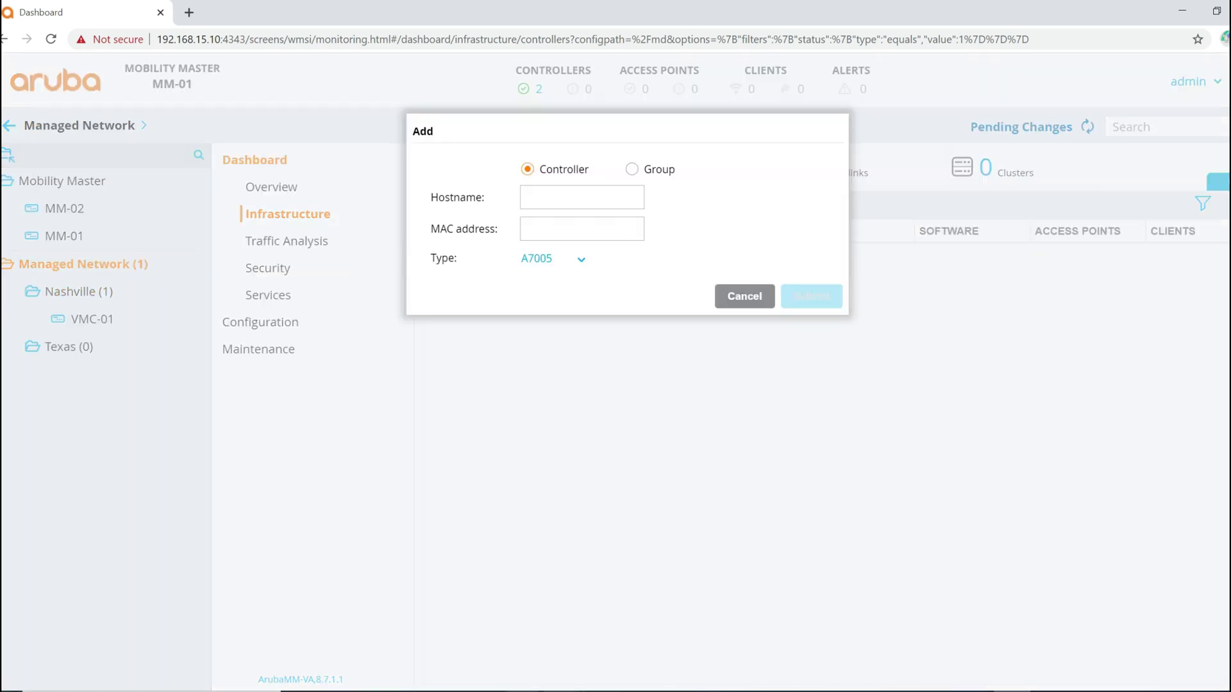
click(524, 691)
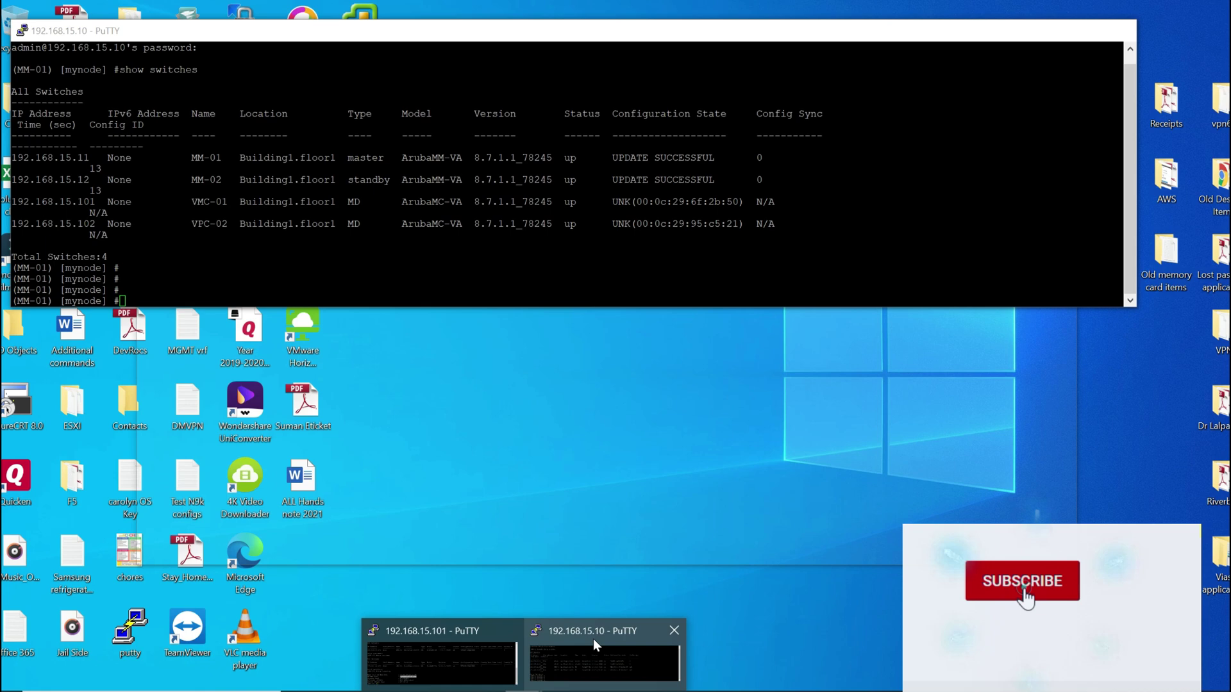
click(593, 641)
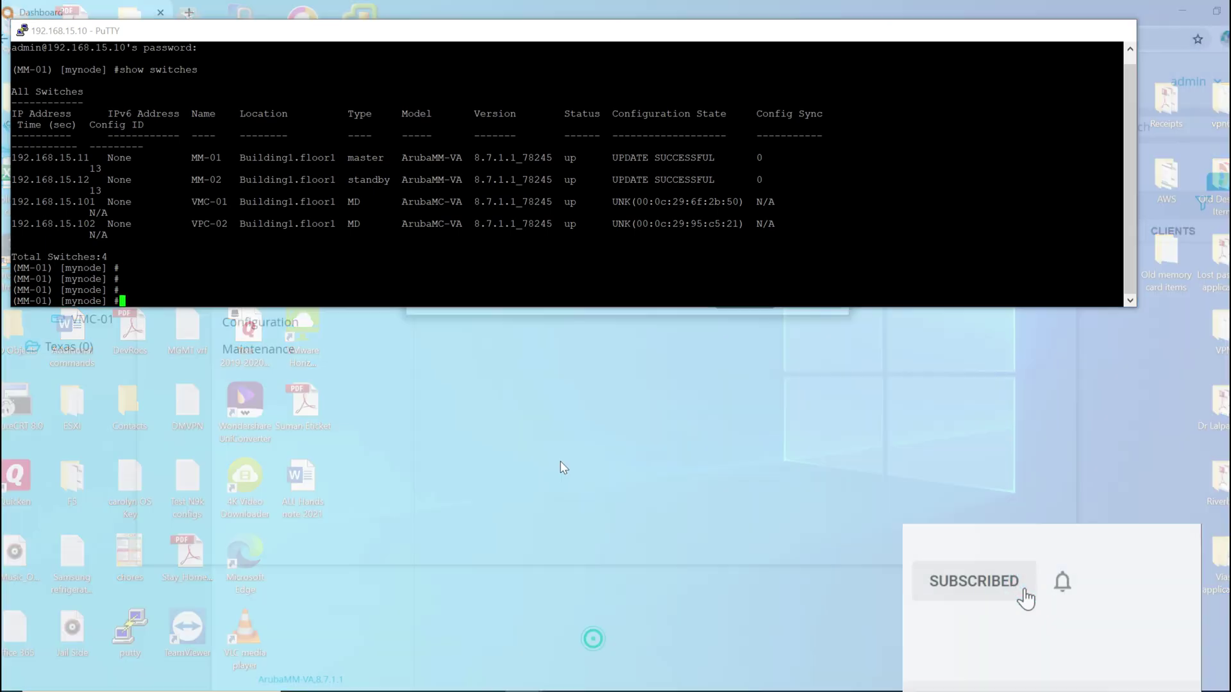
drag(742, 224, 636, 224)
key(alt+Tab)
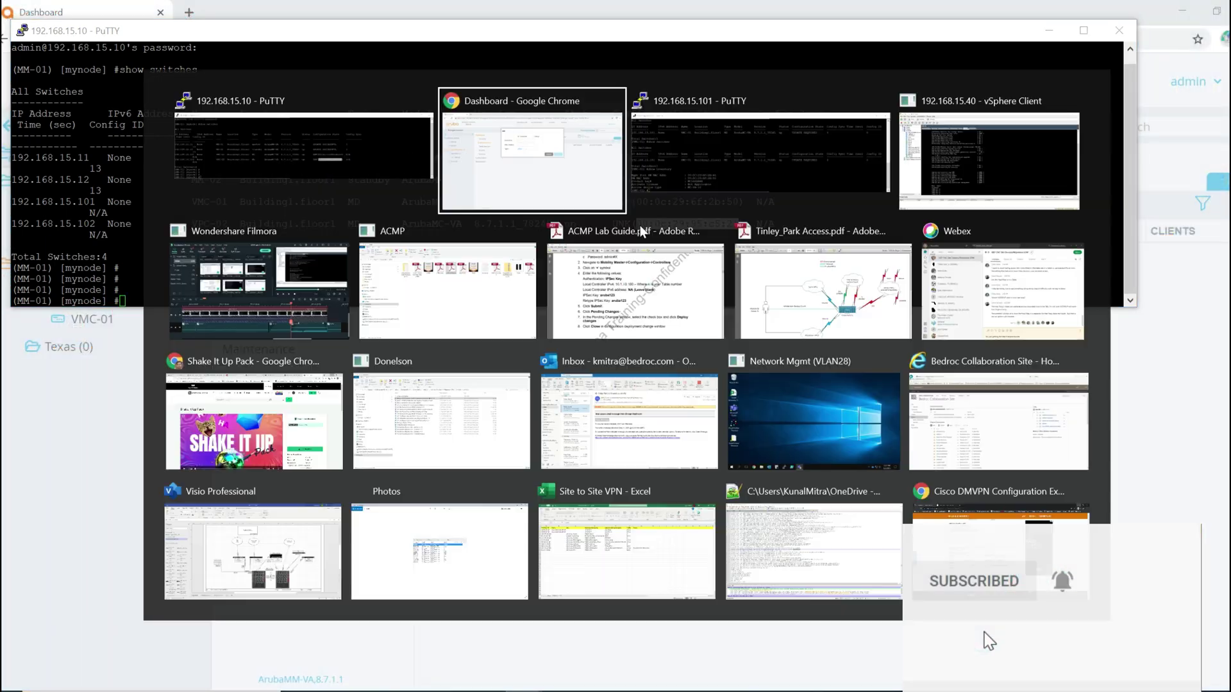
click(587, 196)
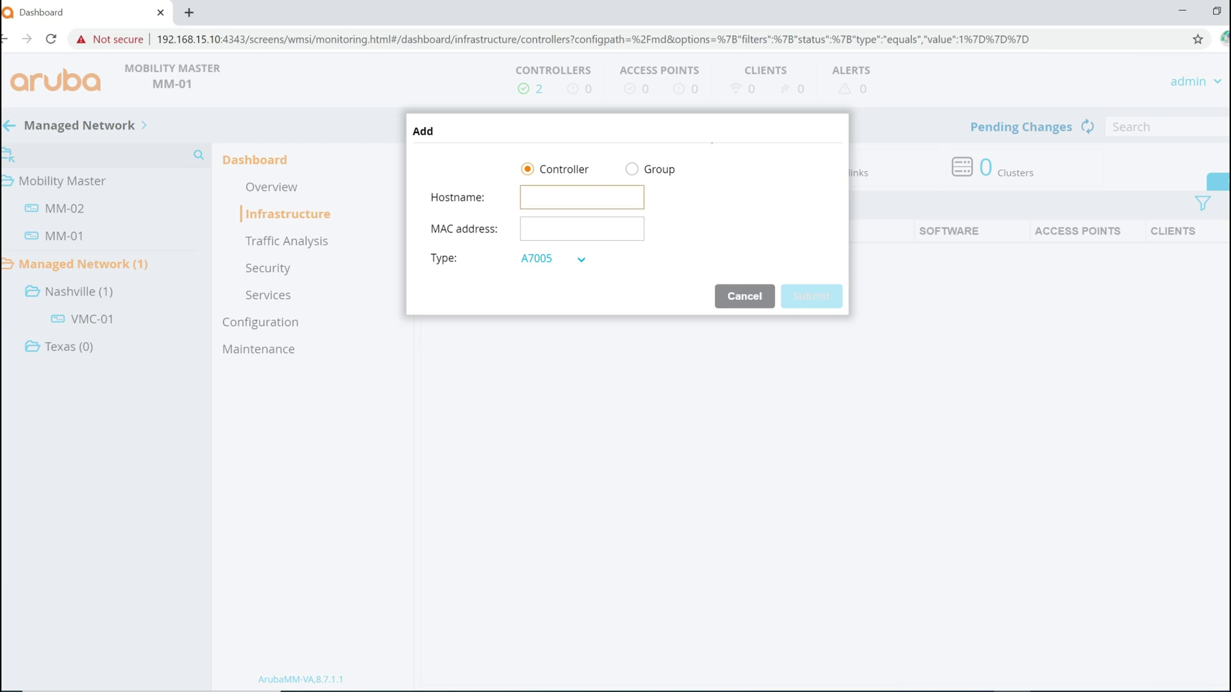
text(VMC-02)
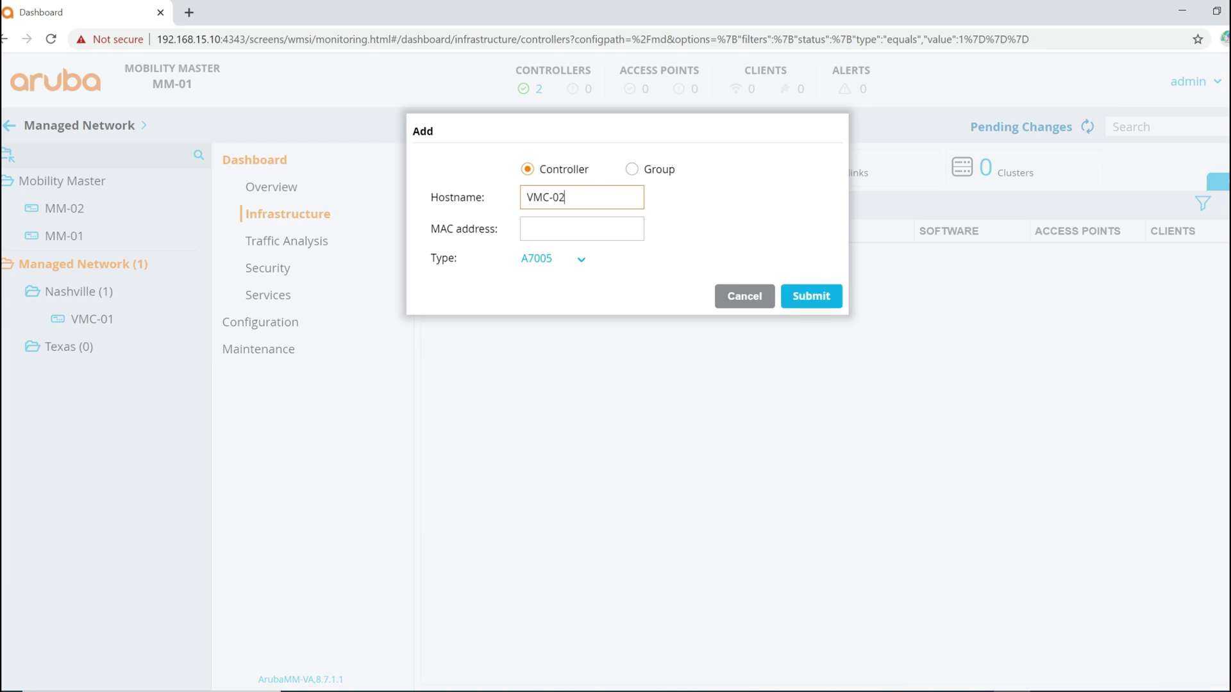
key(Tab)
text(00:0c:29:95:c5:21)
click(581, 260)
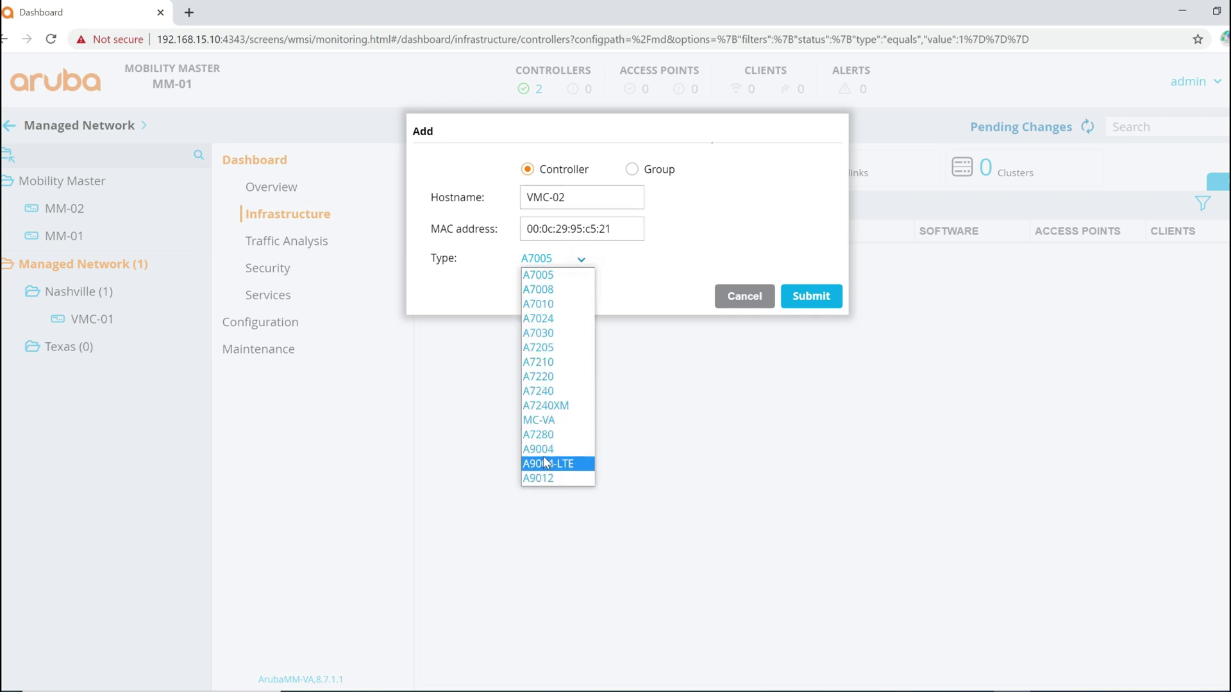
click(543, 421)
click(811, 296)
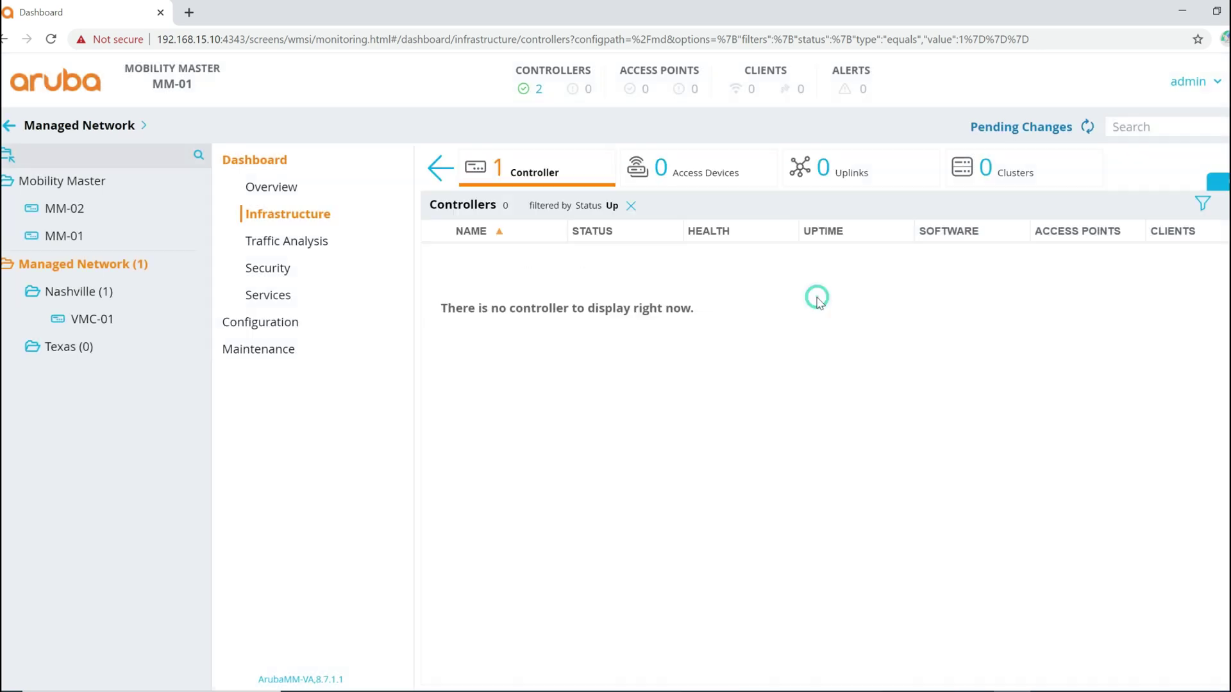
Step: Deploy the pending changes for both controllers
click(1054, 126)
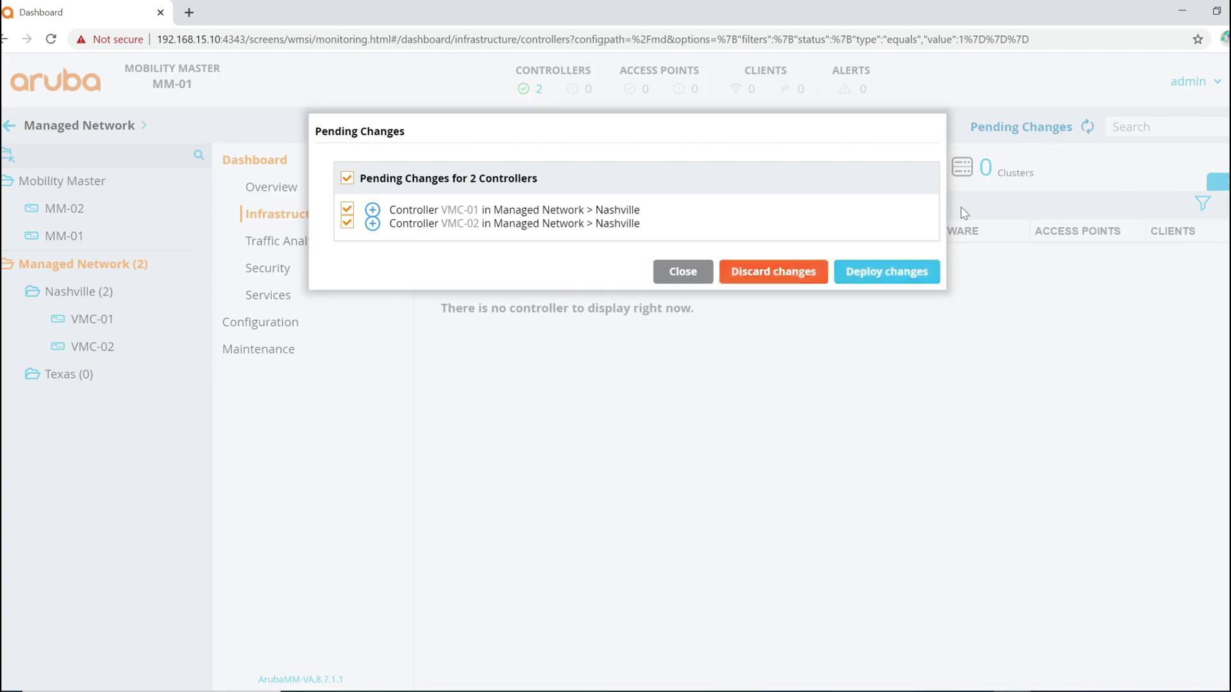
click(895, 276)
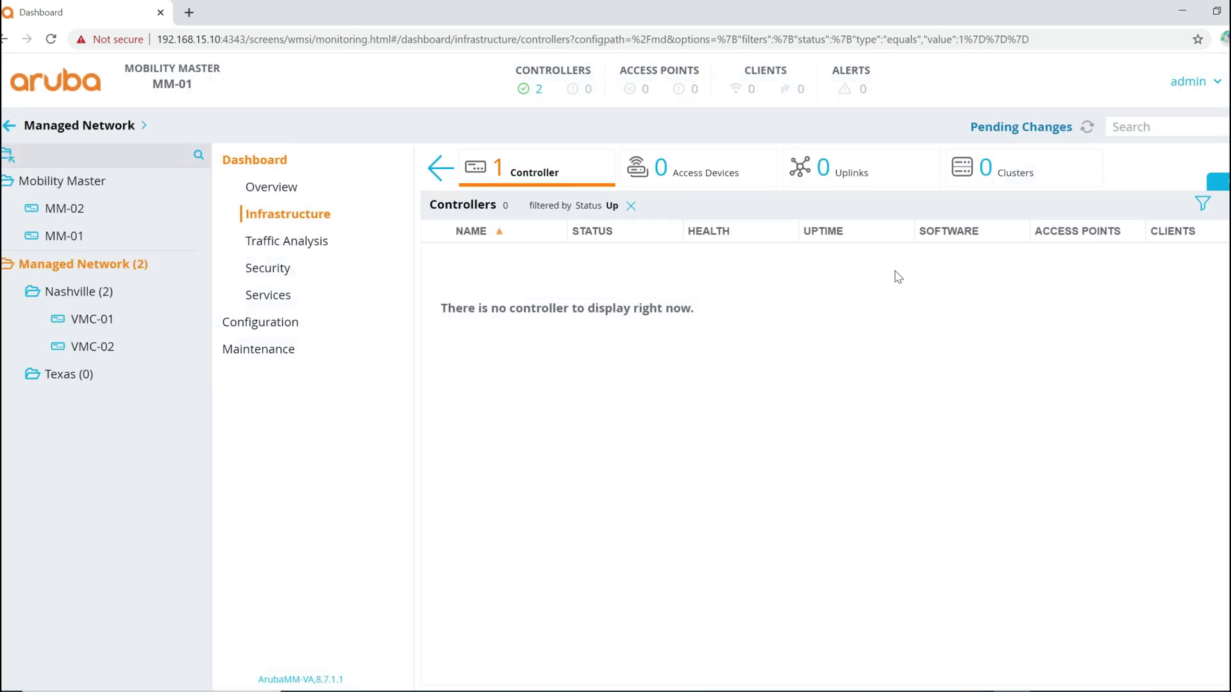
click(812, 378)
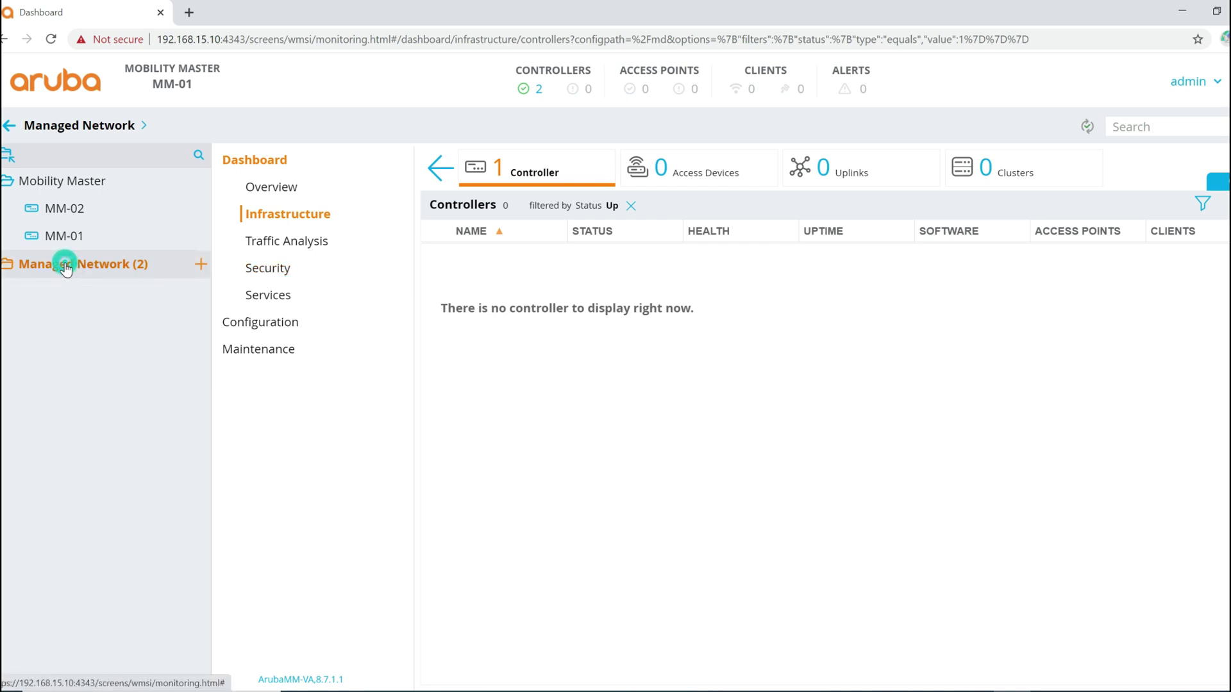
Step: Check VMC-01, the Nashville group and up controllers, then view the dashboard overview
mouse_move(80, 297)
click(82, 319)
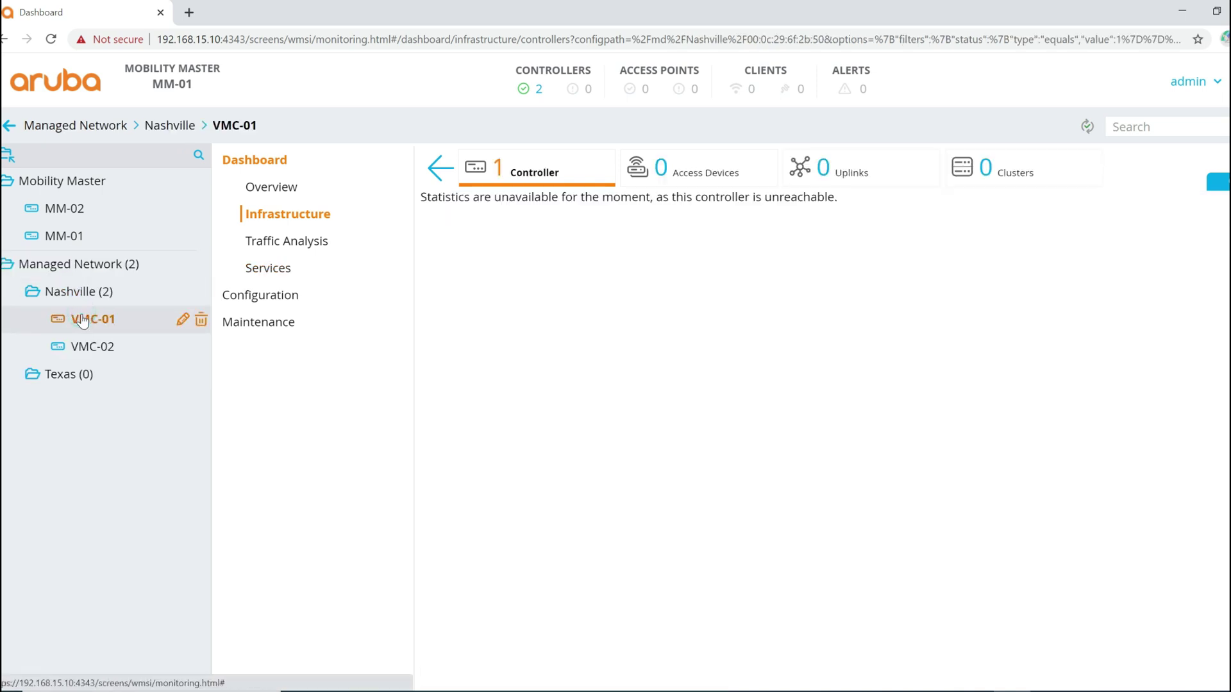
click(72, 294)
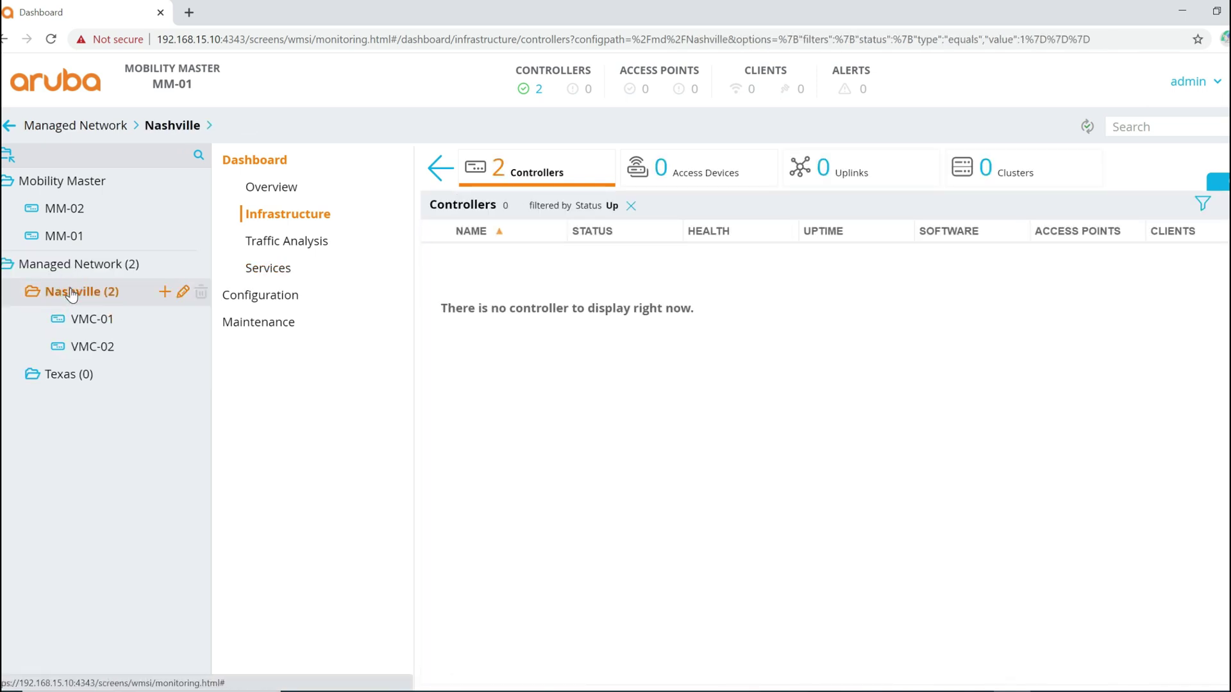
click(538, 90)
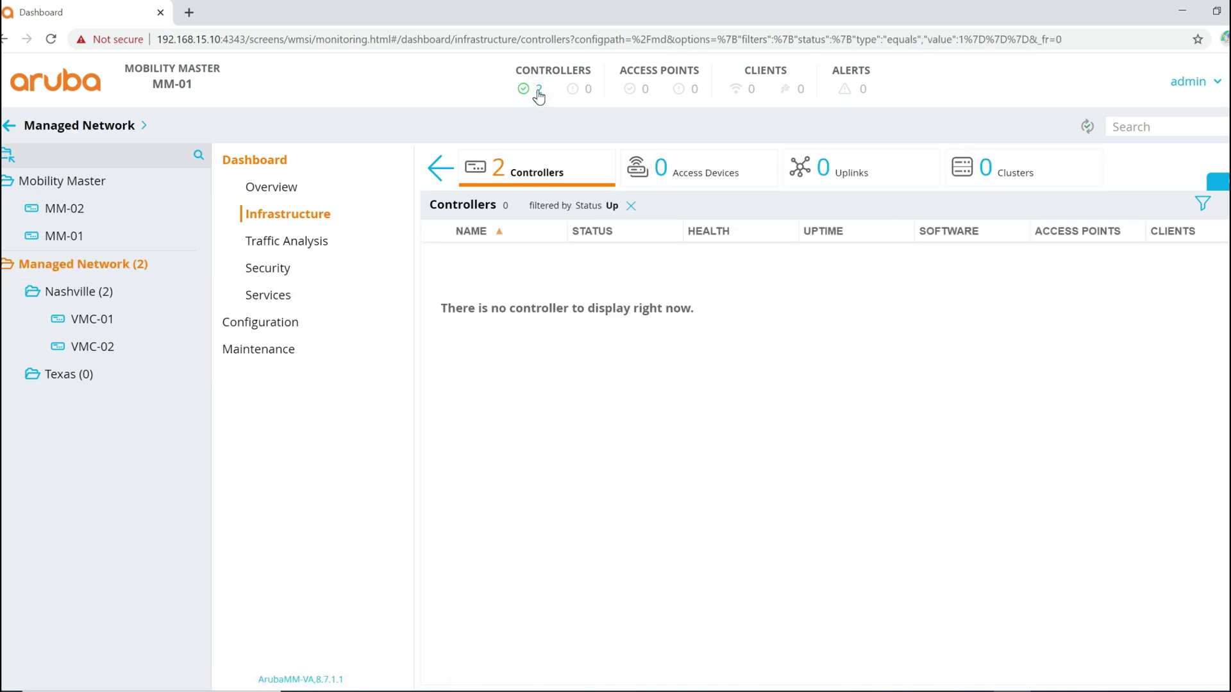
click(511, 179)
click(440, 165)
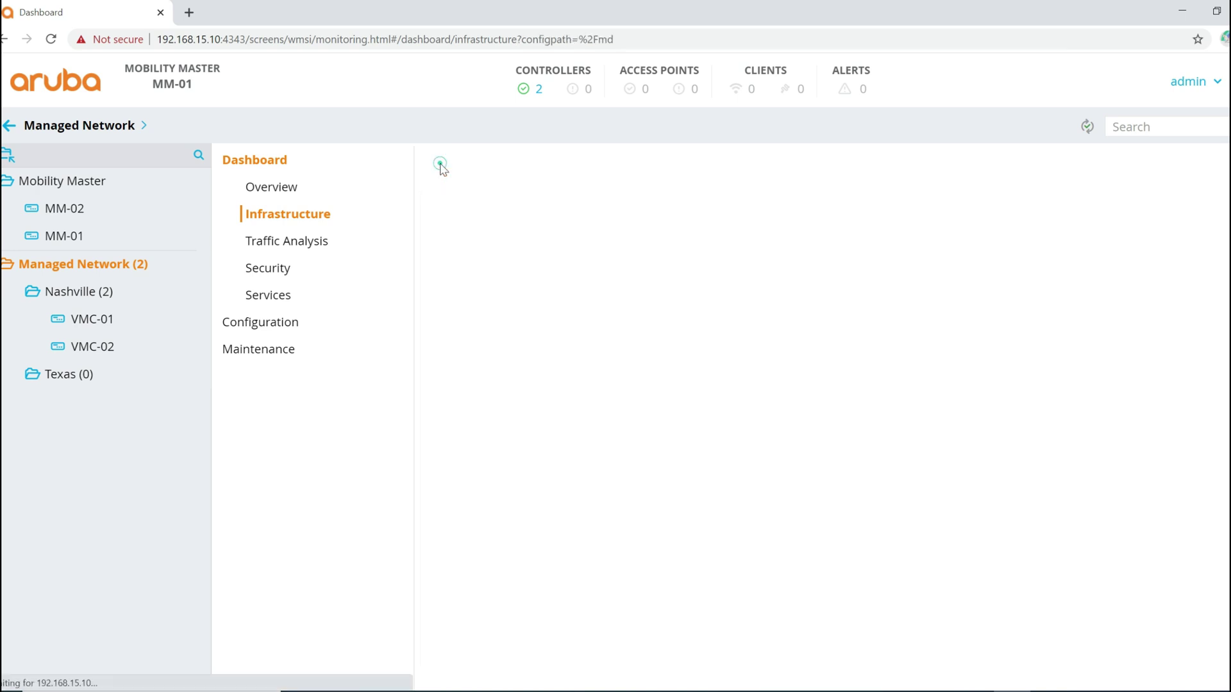
click(260, 192)
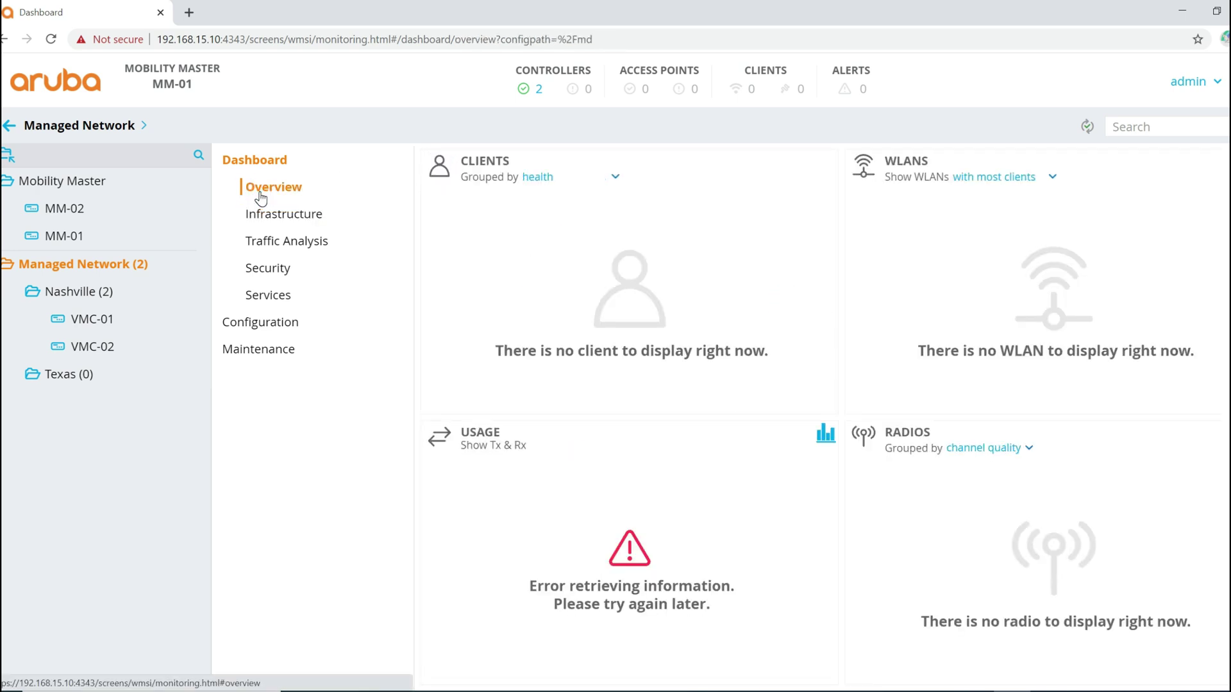
click(523, 691)
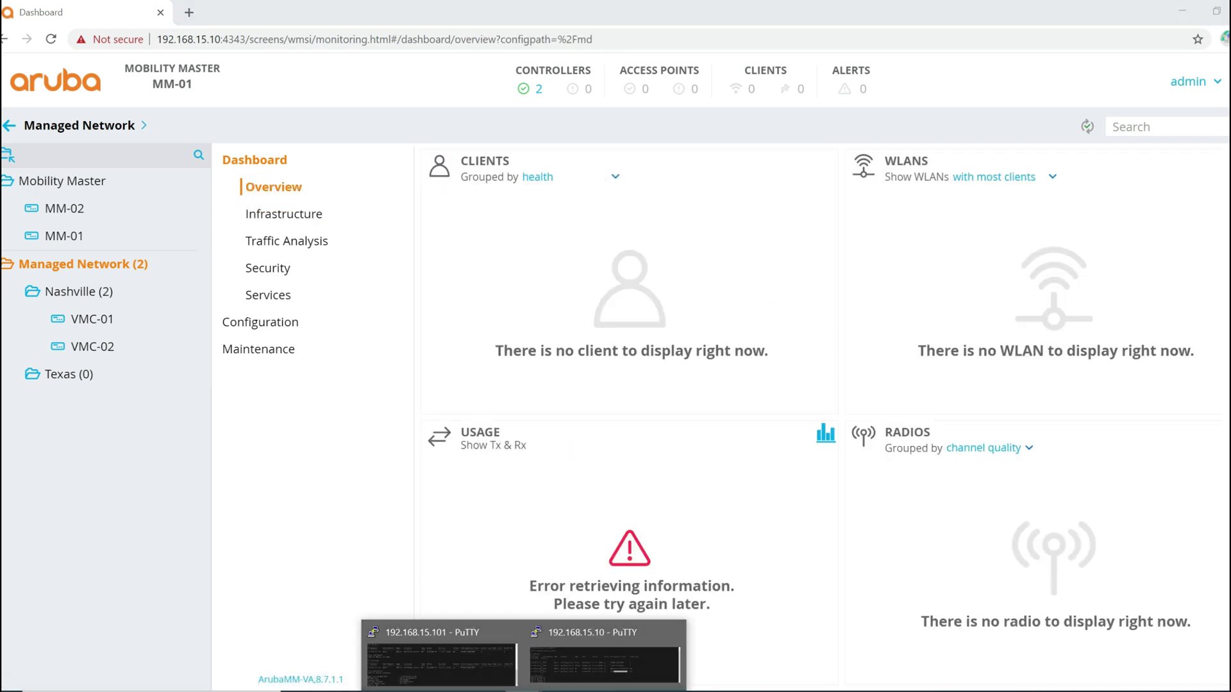
click(600, 657)
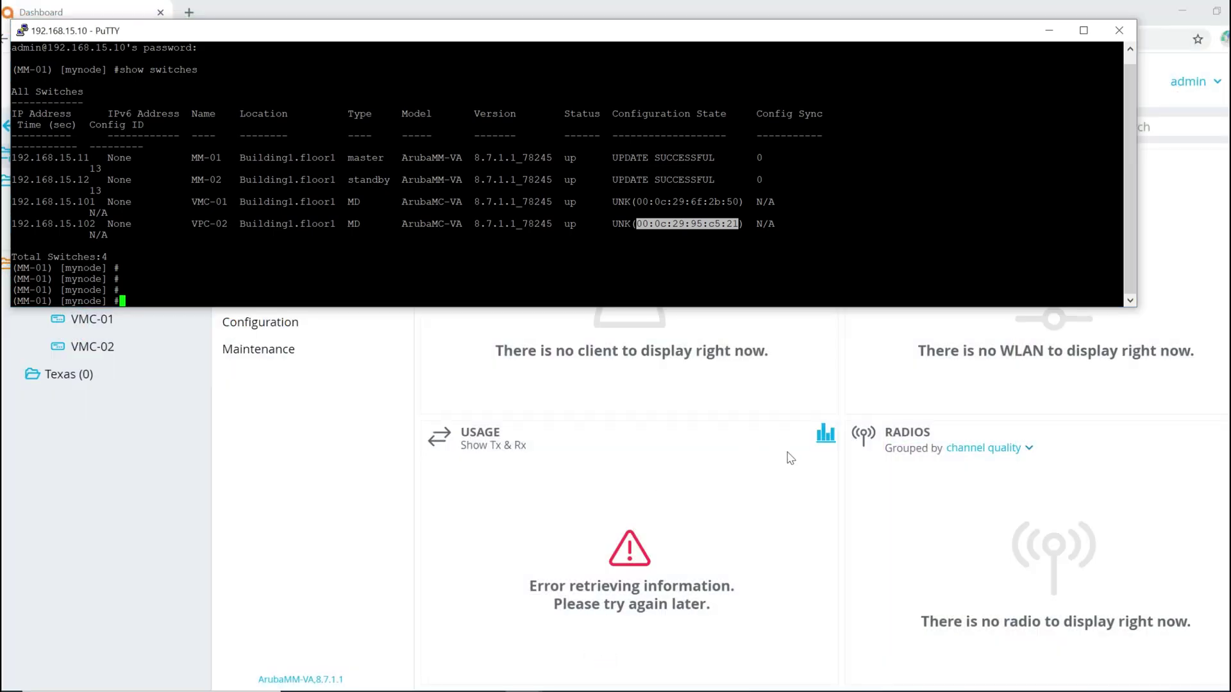
Step: Rerun show switches on MM-01 until VMC-01 and VMC-02 read UPDATE SUCCESSFUL
key(Up)
key(Return)
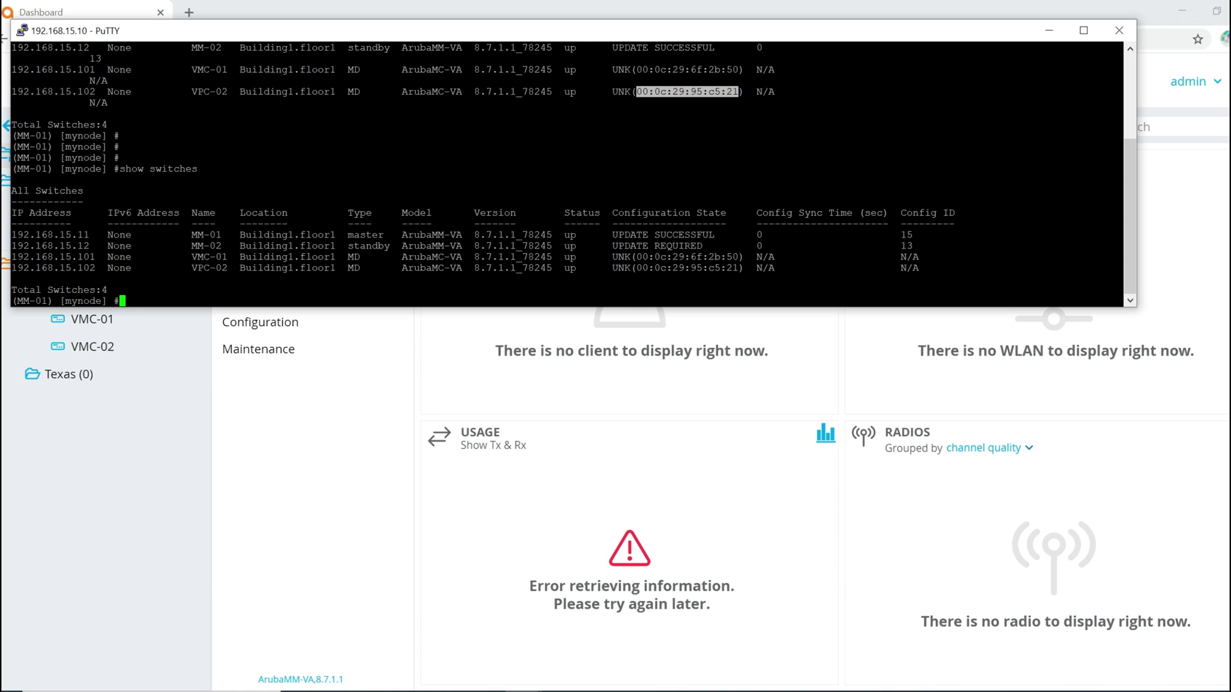
key(Up)
key(Return)
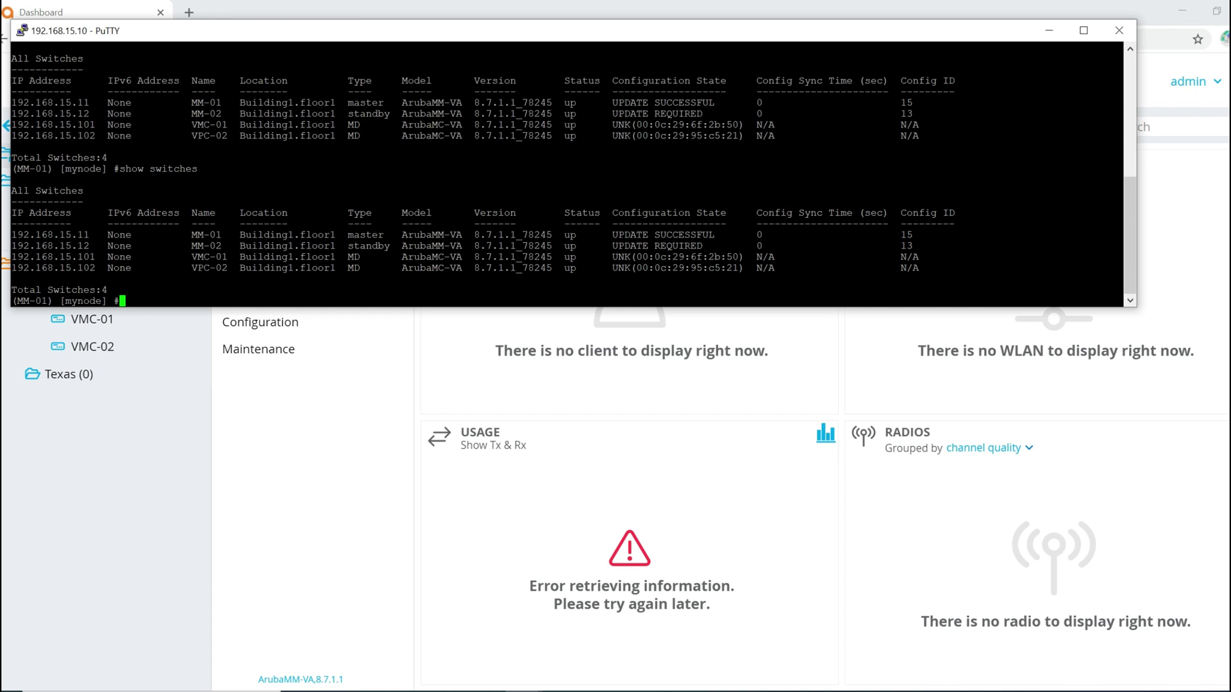
drag(530, 33, 730, 27)
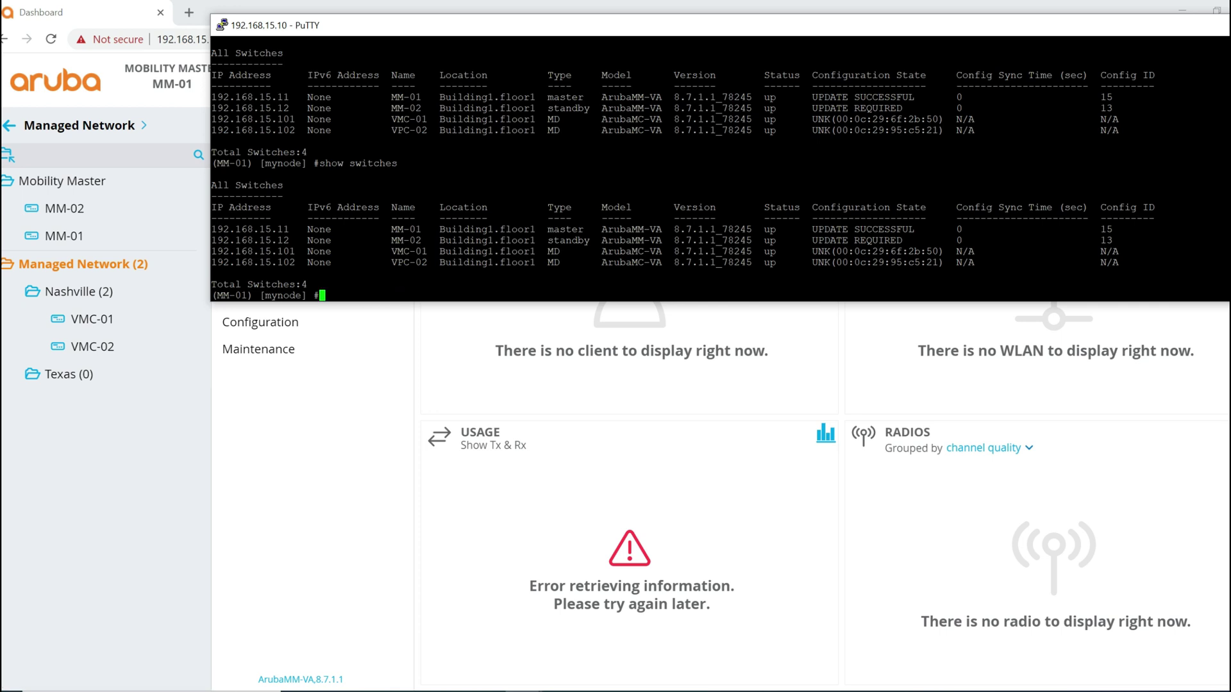
key(Up)
key(Return)
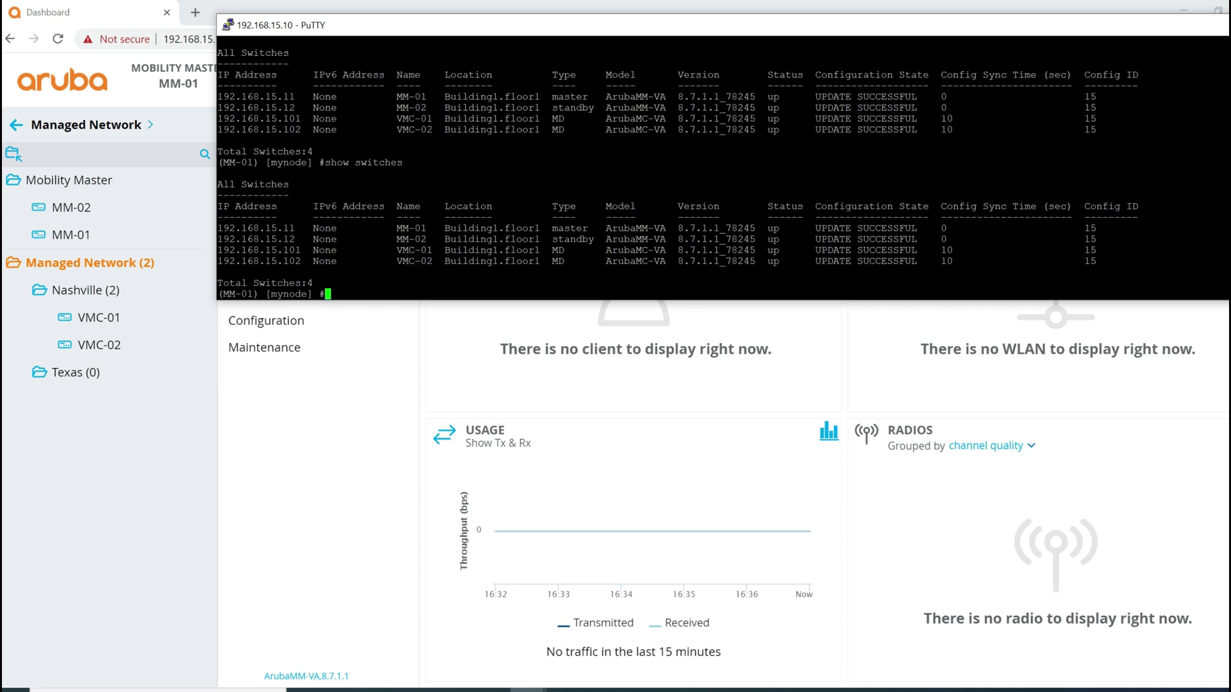
drag(815, 251, 923, 261)
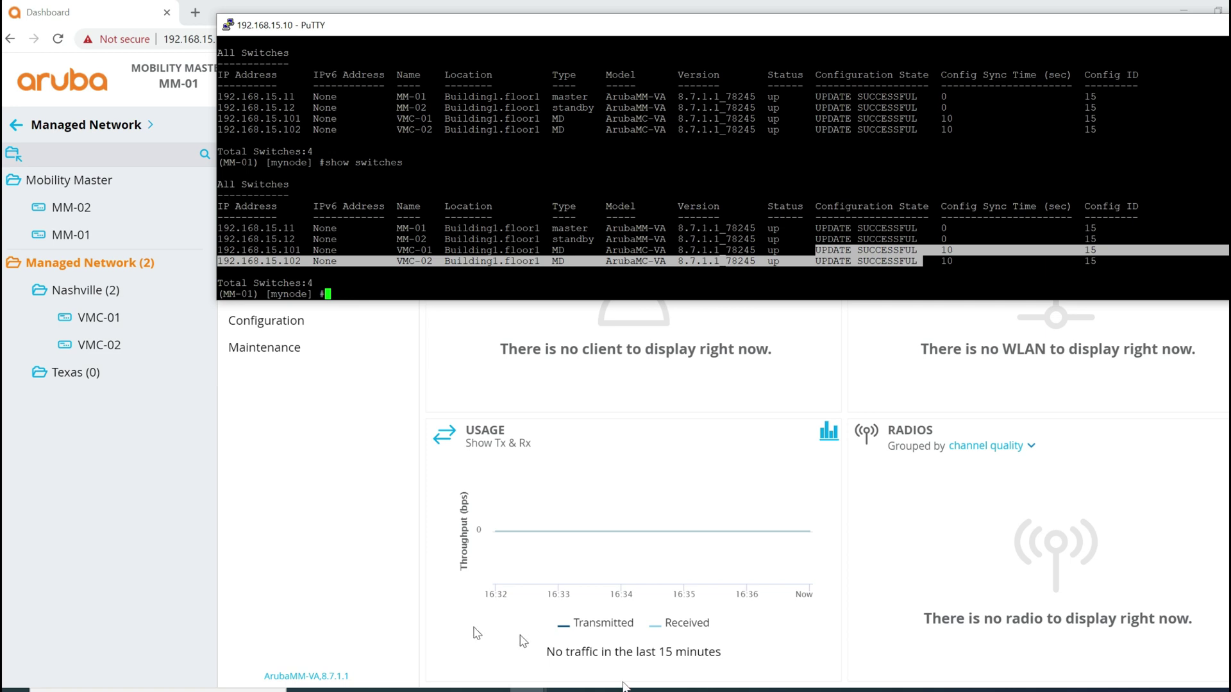
Step: Run show switches on VMC-01, highlighting UPDATE SUCCESSFUL, type MD and location Building1.floor1
mouse_move(527, 690)
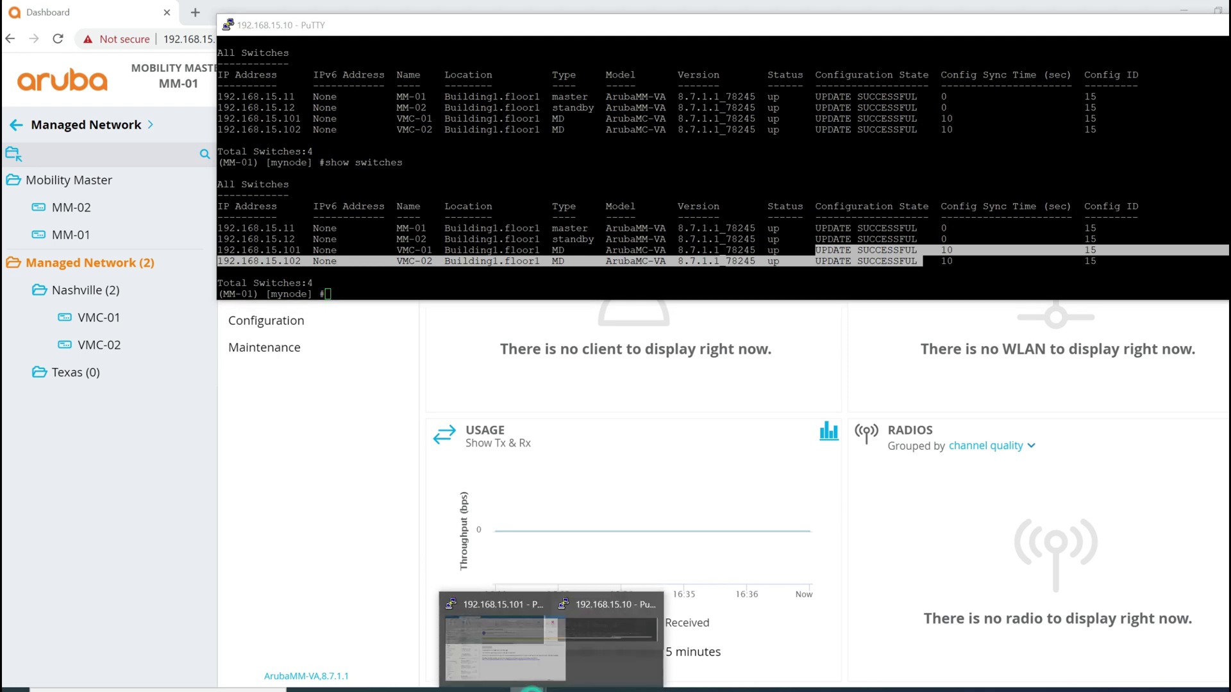
click(482, 649)
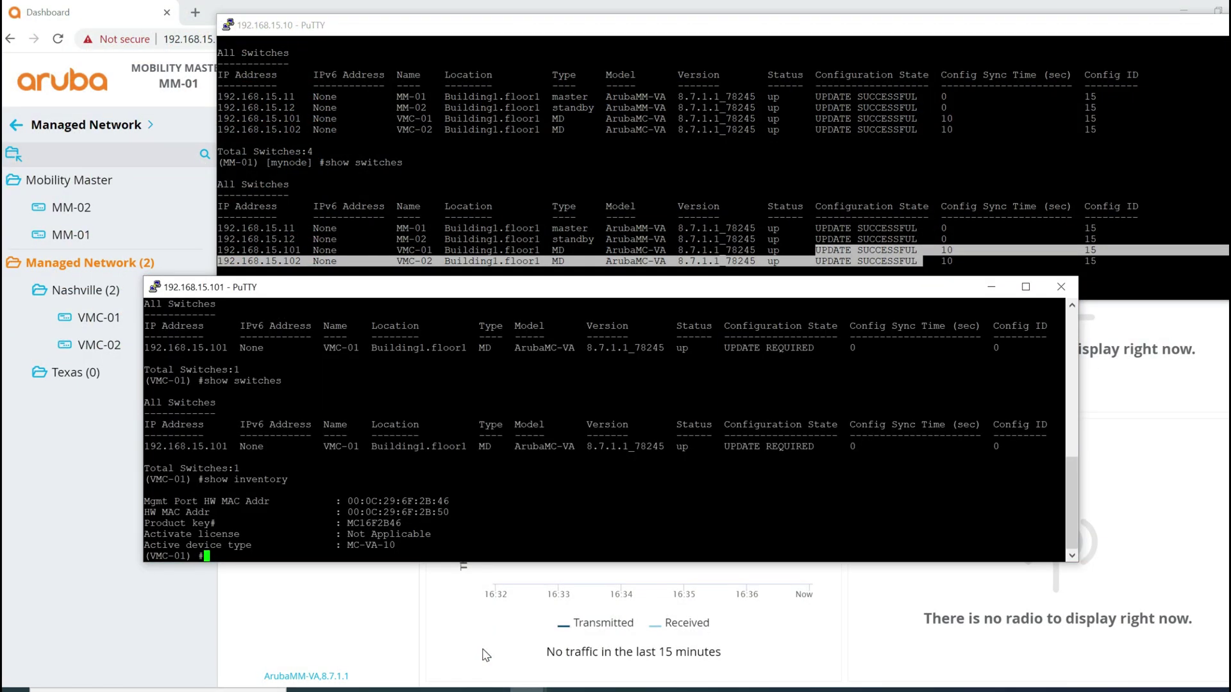
key(Up)
key(Up)
key(Return)
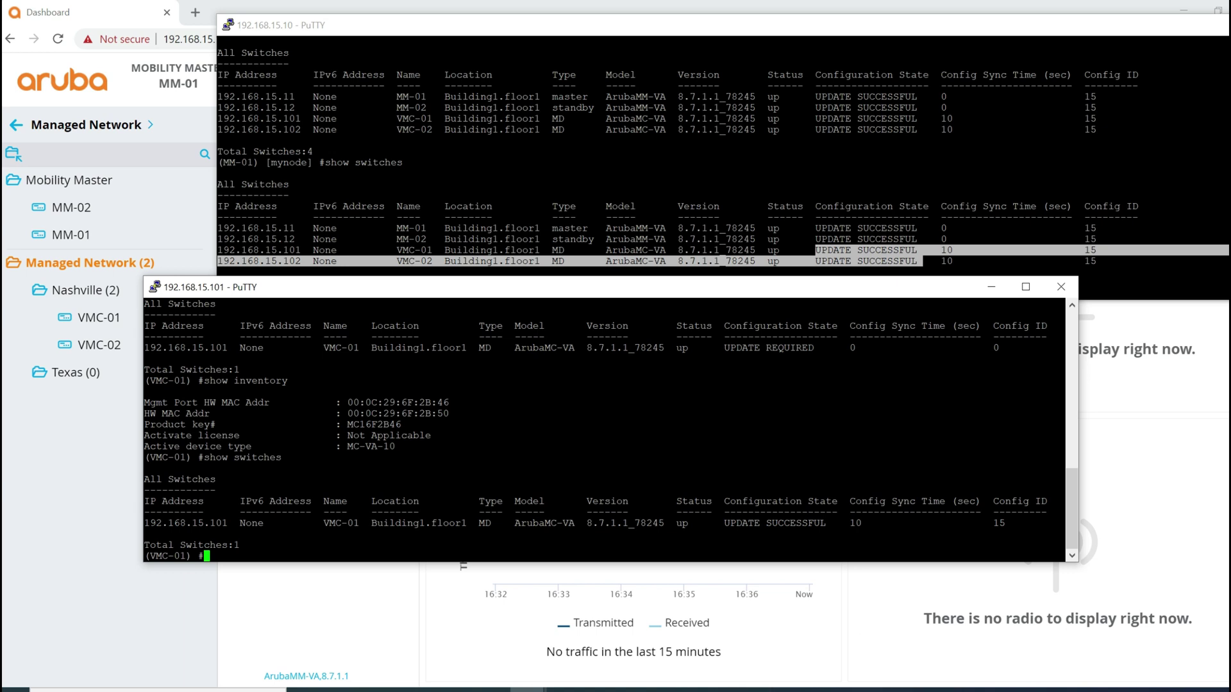
drag(722, 522, 832, 522)
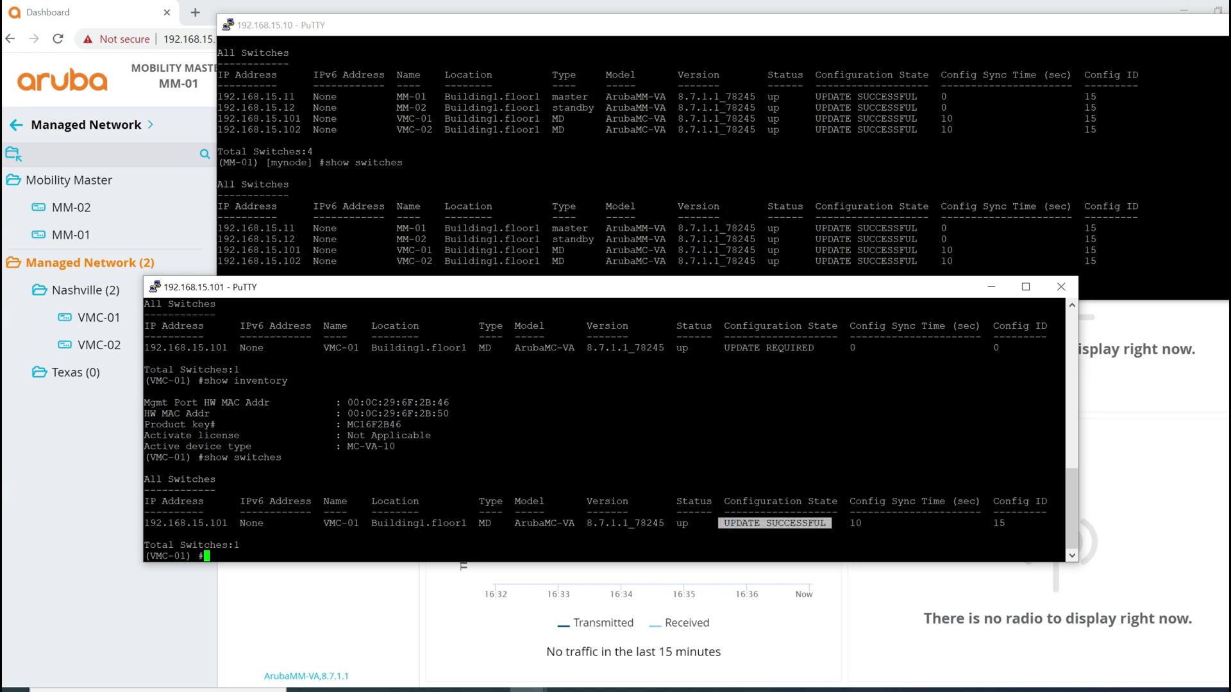
double_click(485, 524)
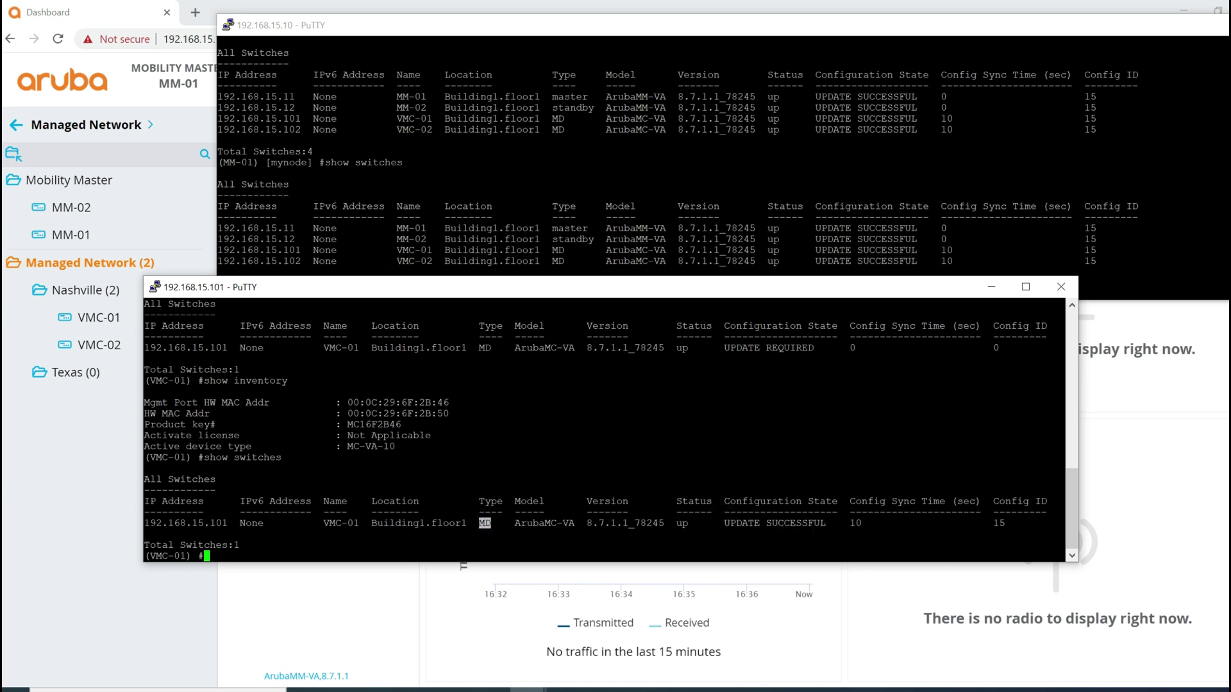
drag(471, 523, 372, 524)
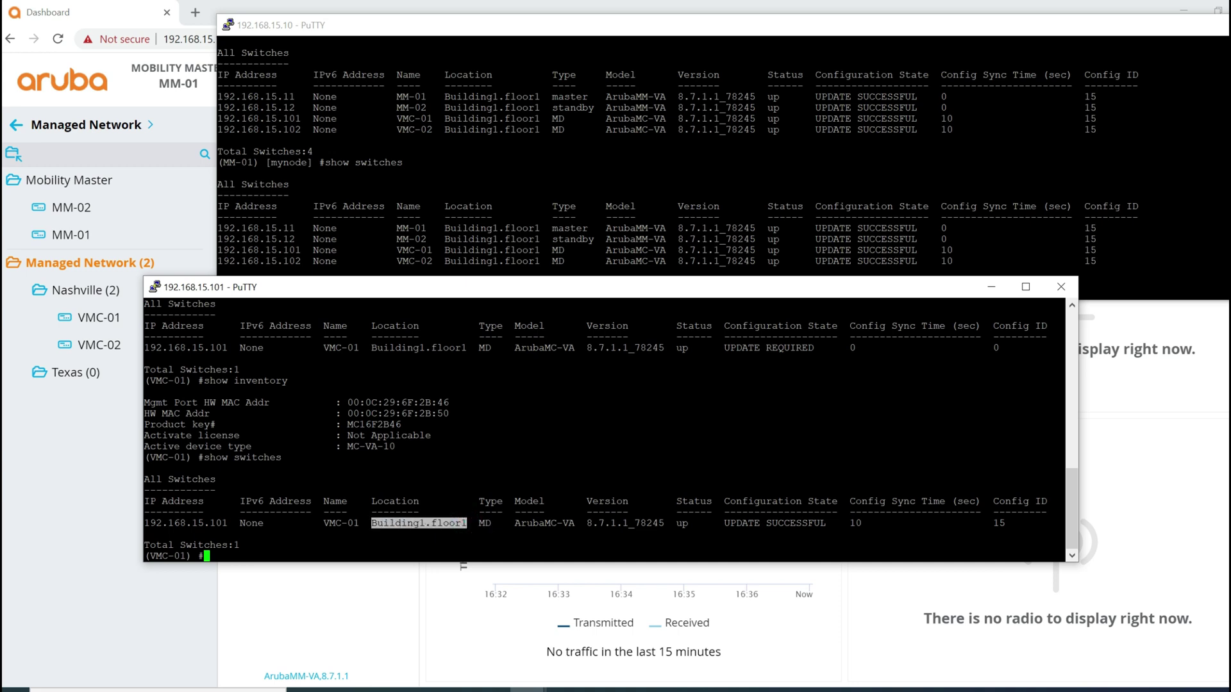
Step: Highlight VMC-02's ArubaMC-VA model and software version in MM-01's switch list
click(611, 183)
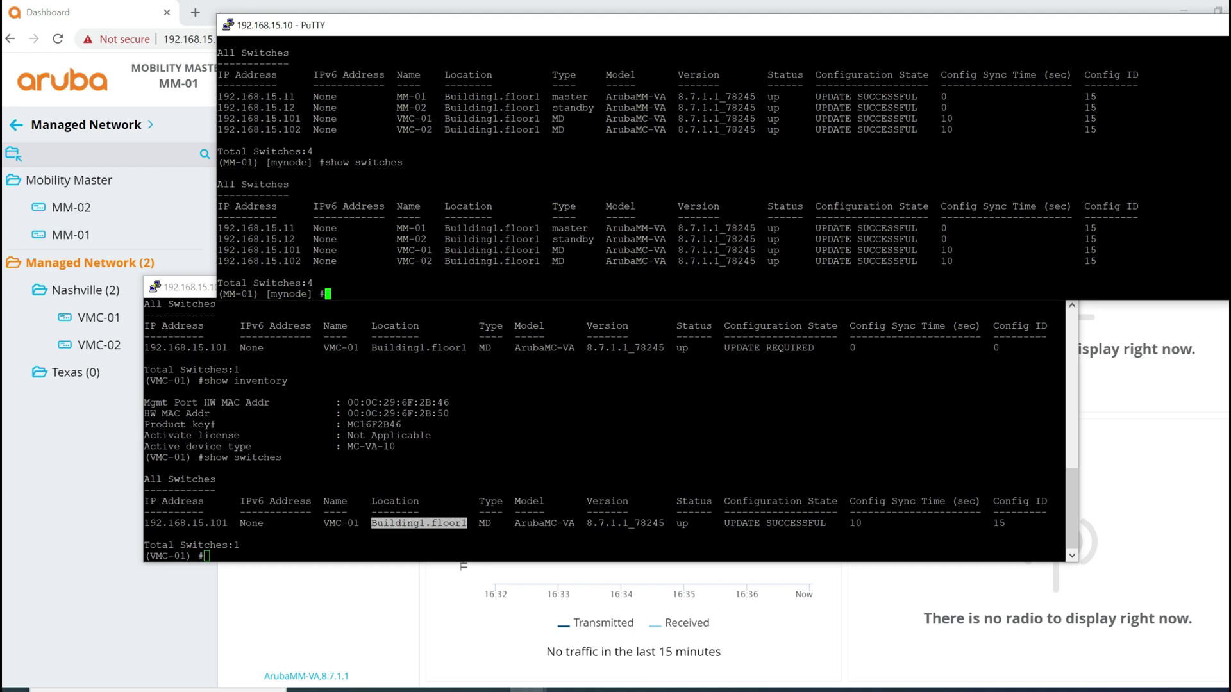
drag(670, 261, 600, 261)
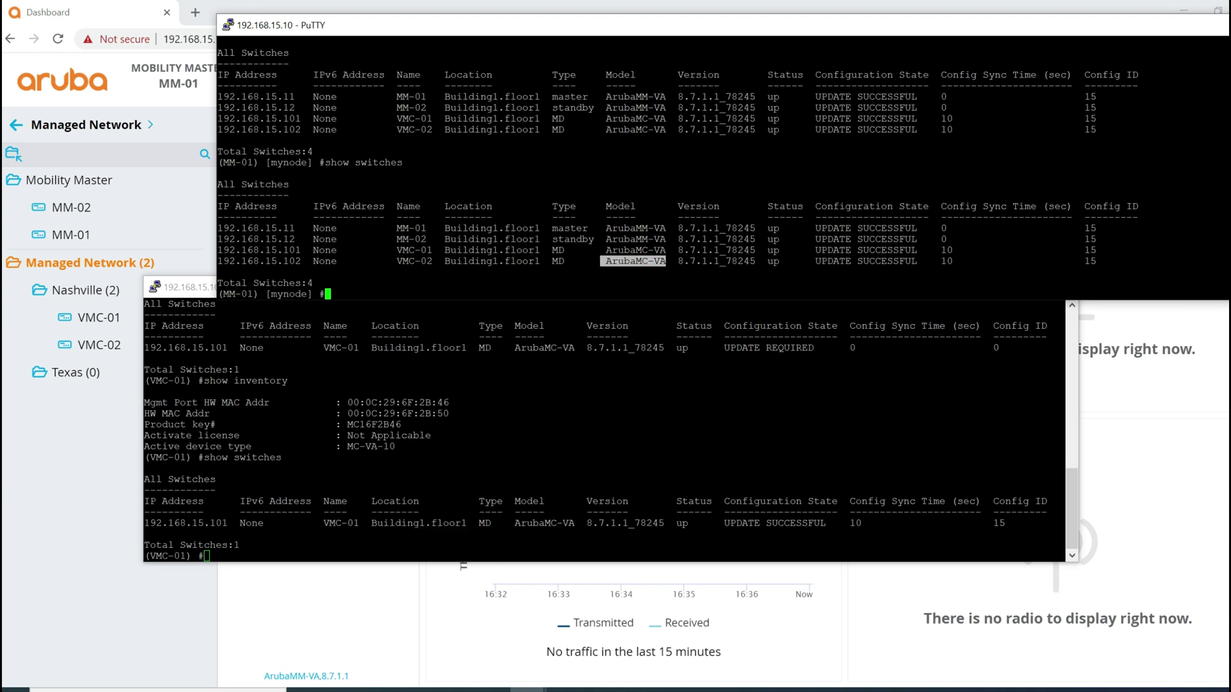
drag(765, 260, 684, 261)
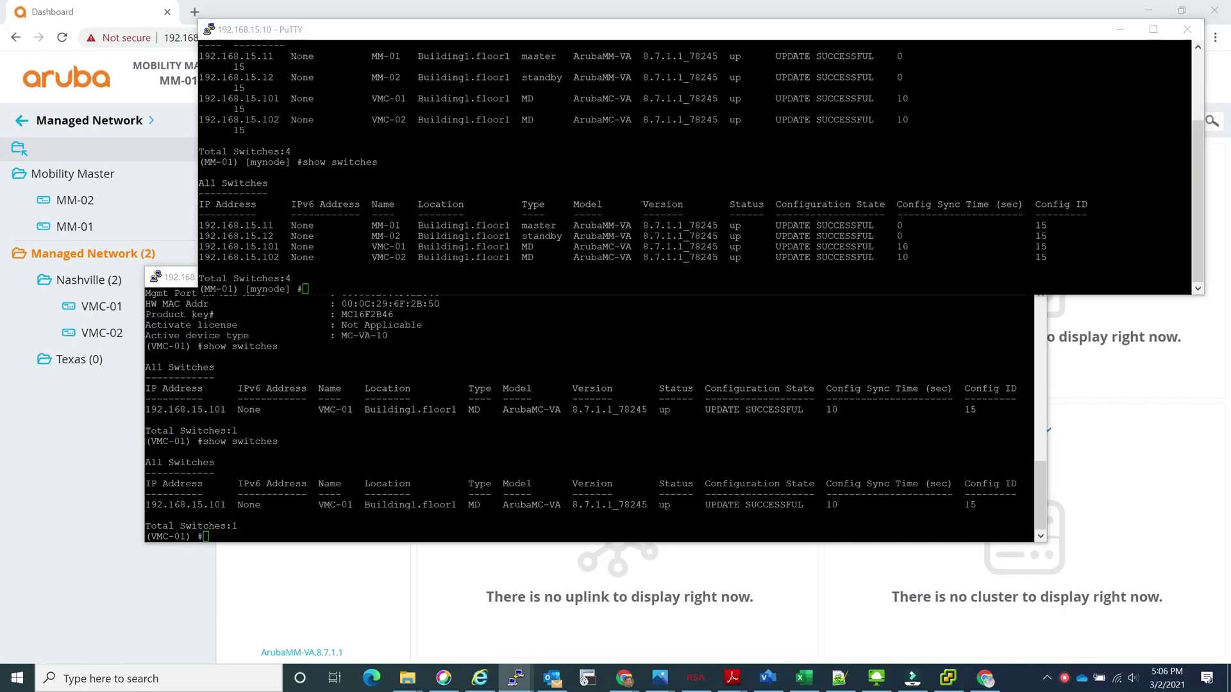
Step: From the overview dashboard, view VMC-01's infrastructure details under Managed Network
click(75, 262)
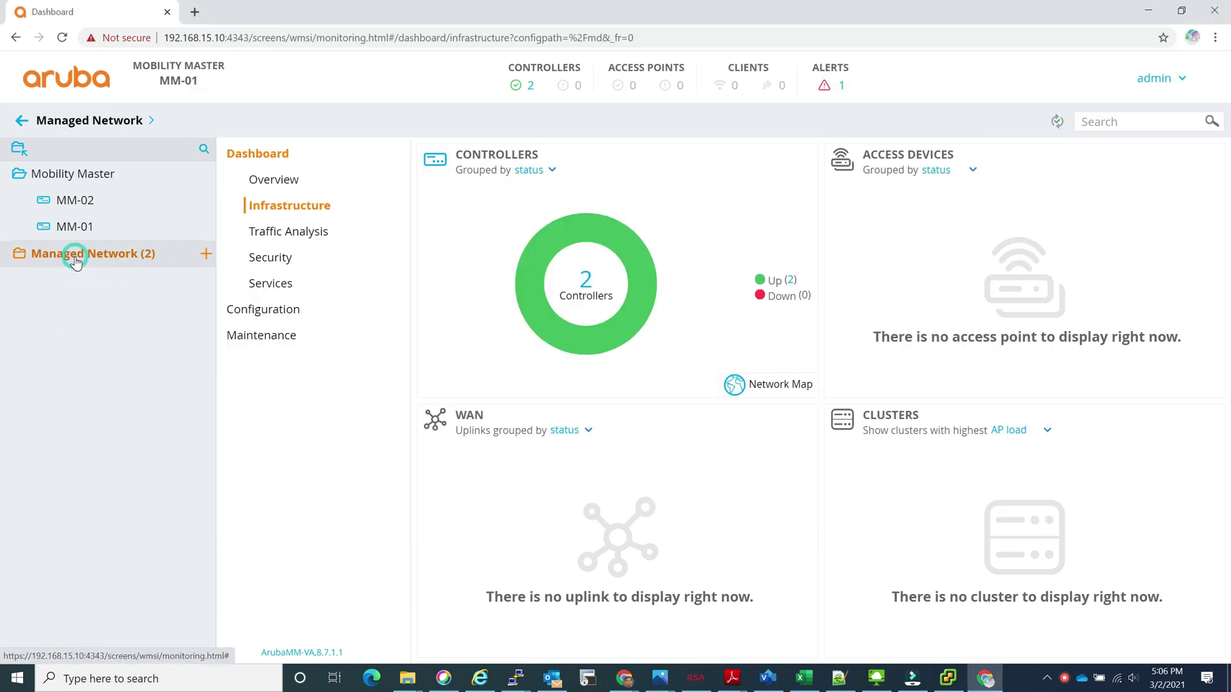
mouse_move(571, 211)
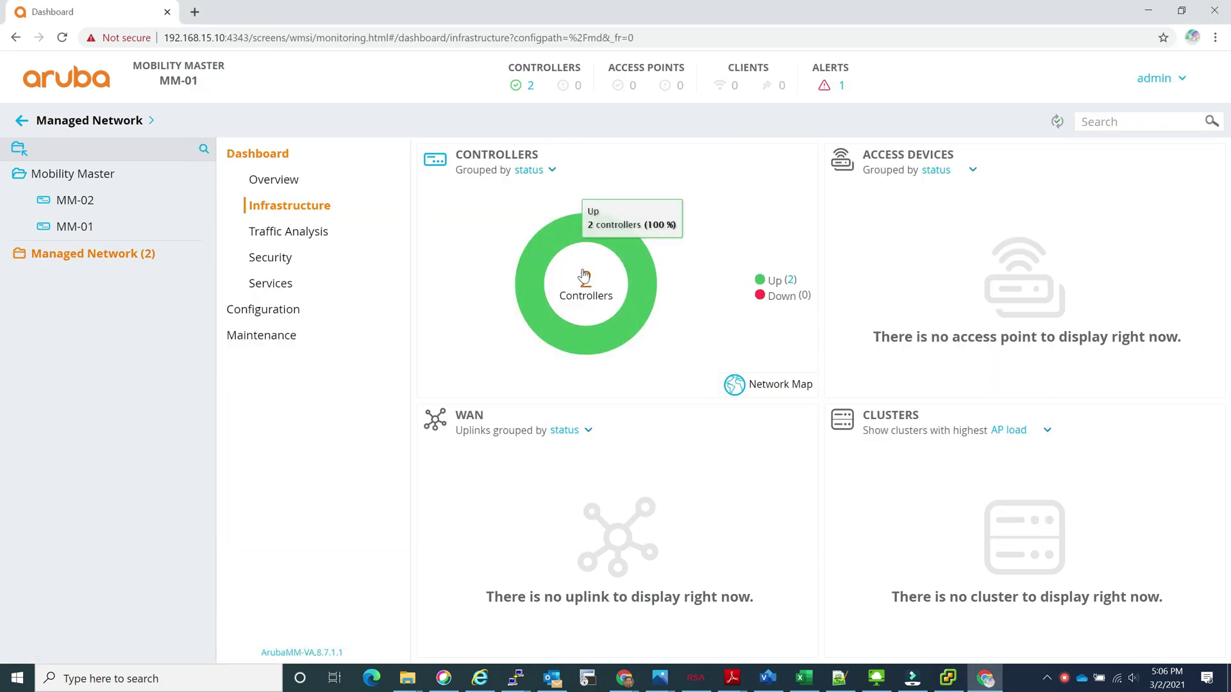
click(269, 180)
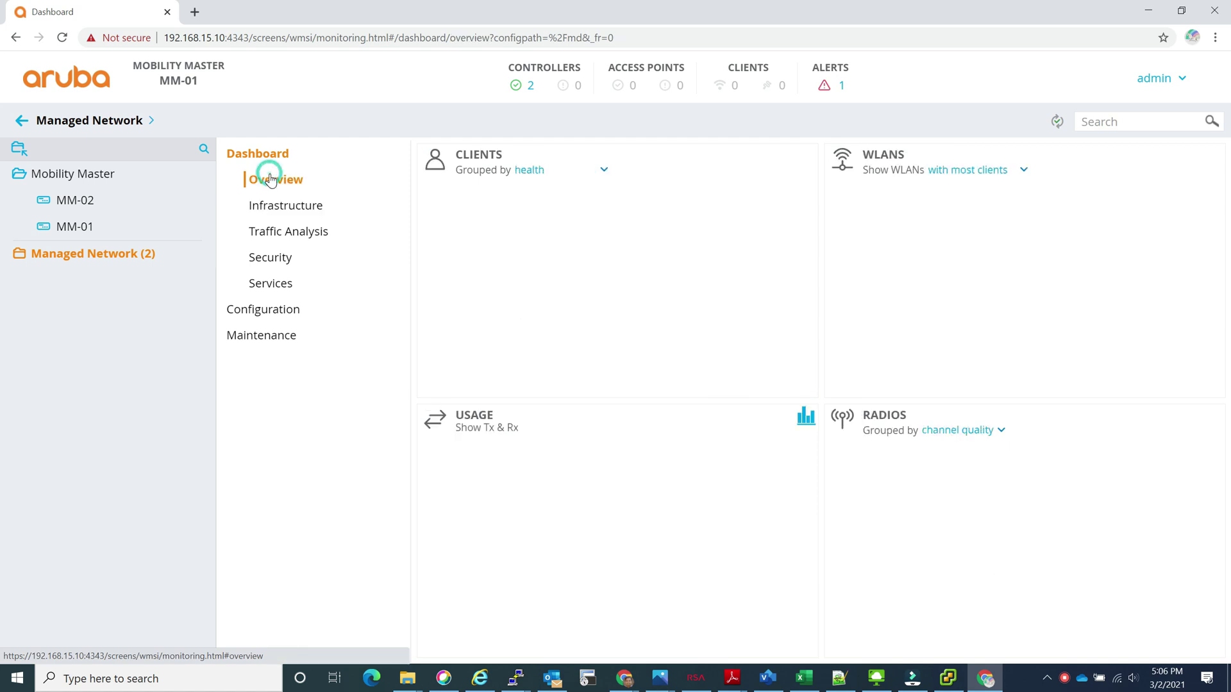
click(86, 257)
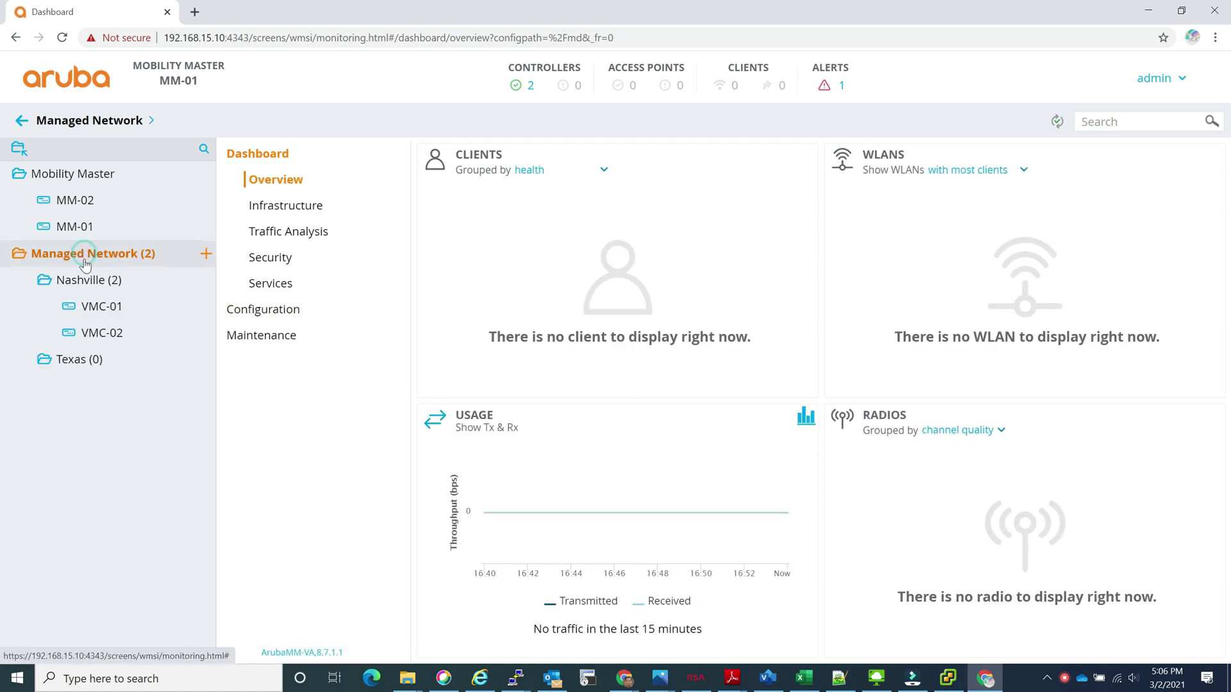
click(103, 308)
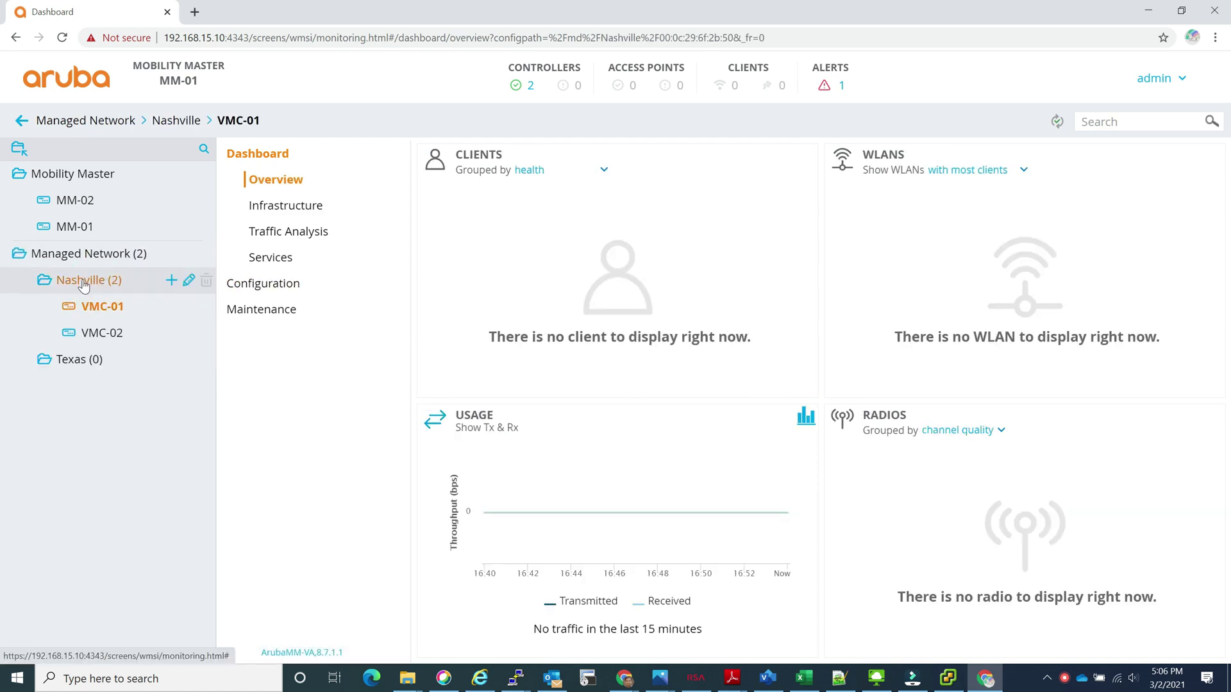
click(284, 206)
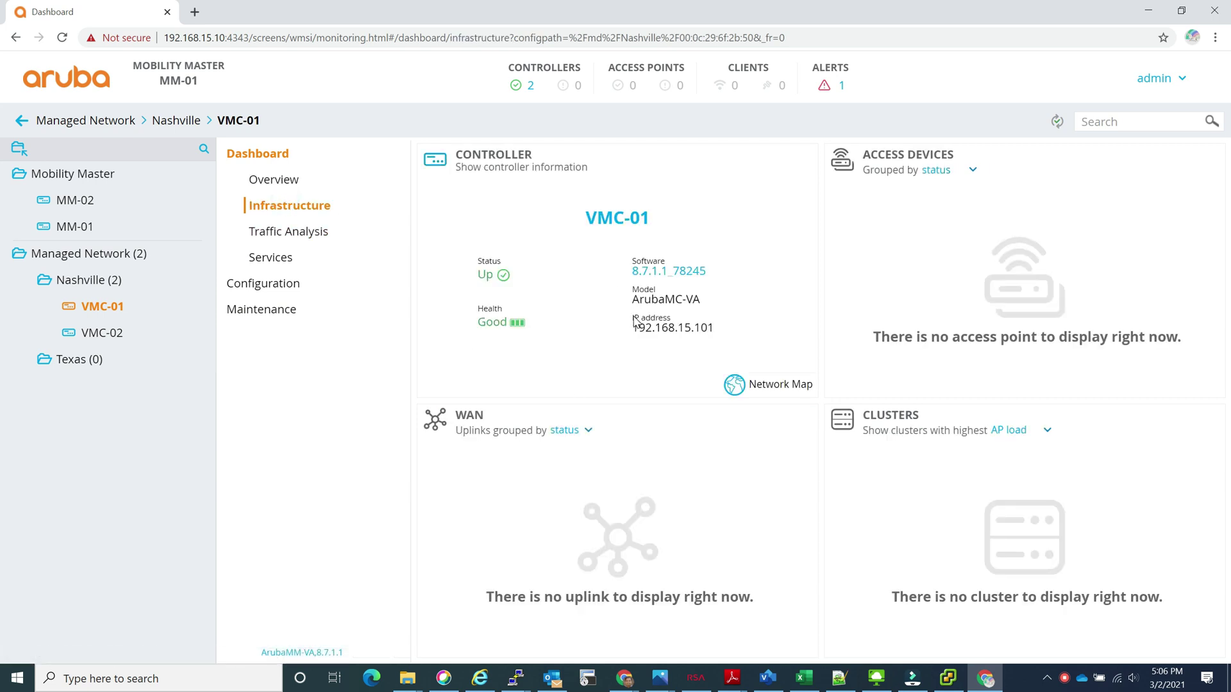
Step: List the Nashville group's controllers, with VMC-01 and VMC-02 Up on 8.7.1.1
click(262, 182)
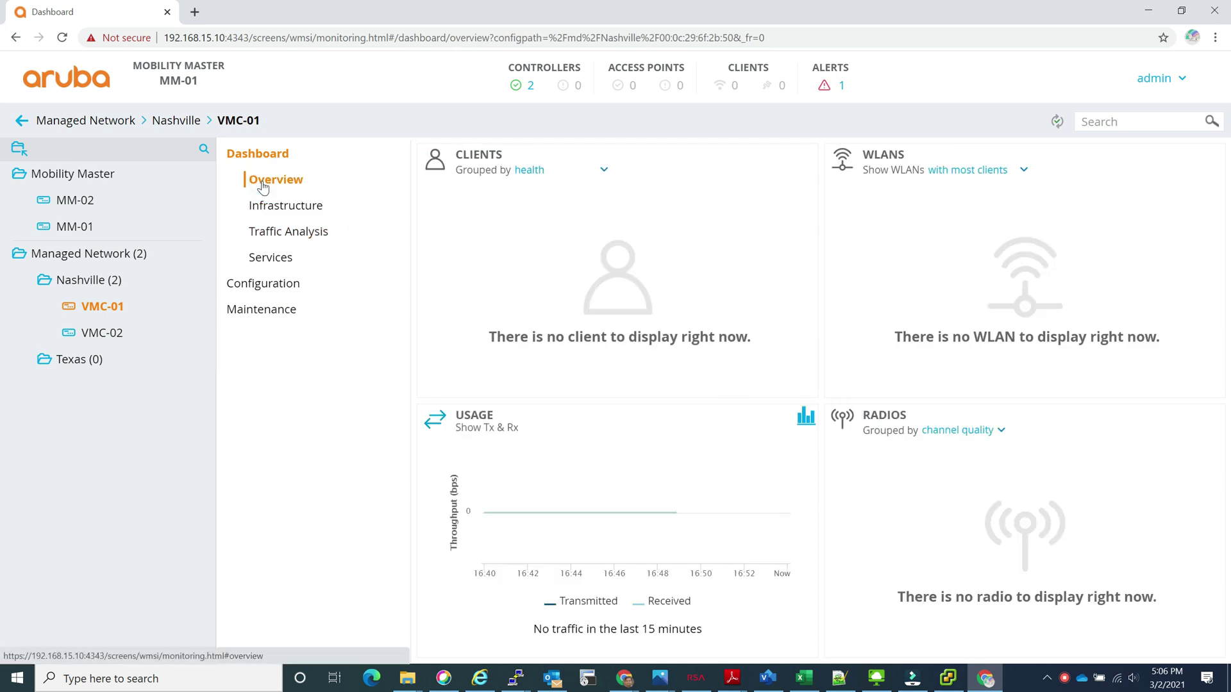
click(83, 279)
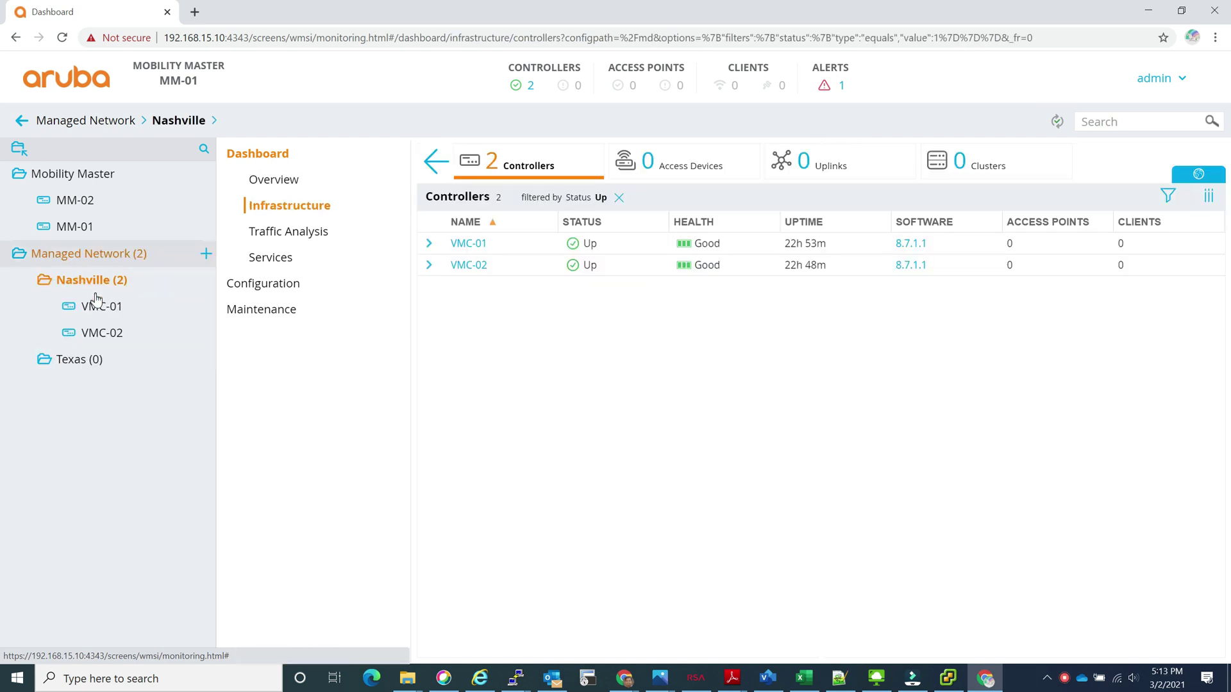
click(89, 283)
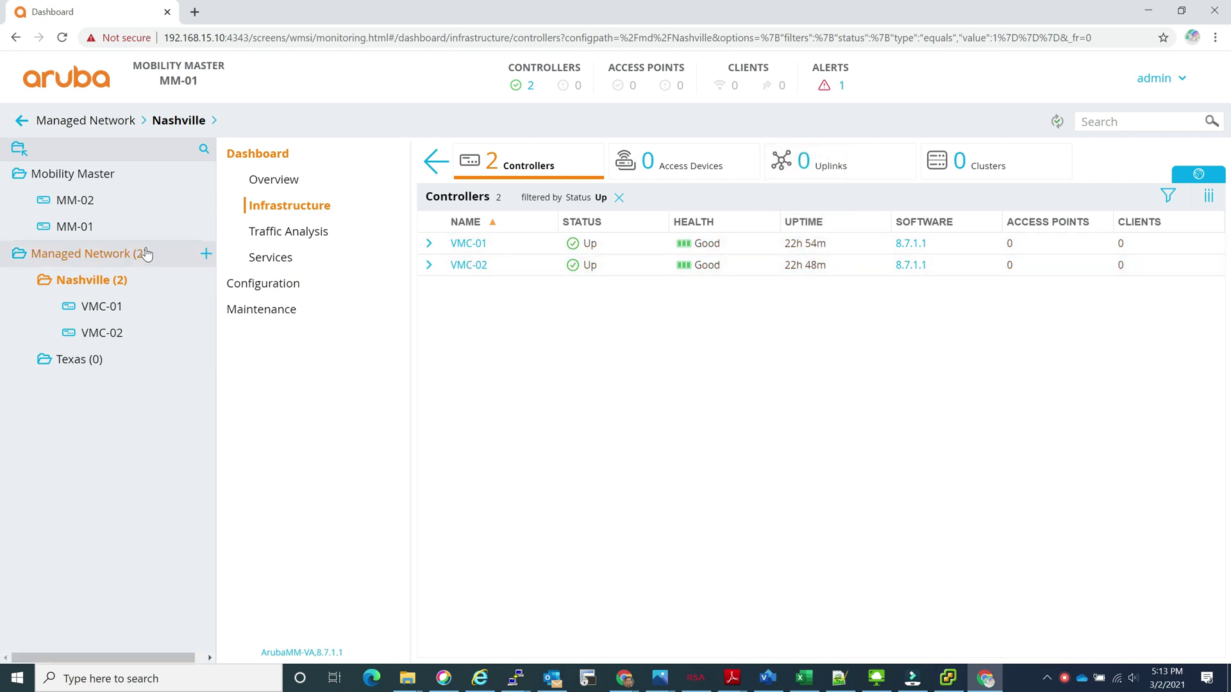
click(64, 174)
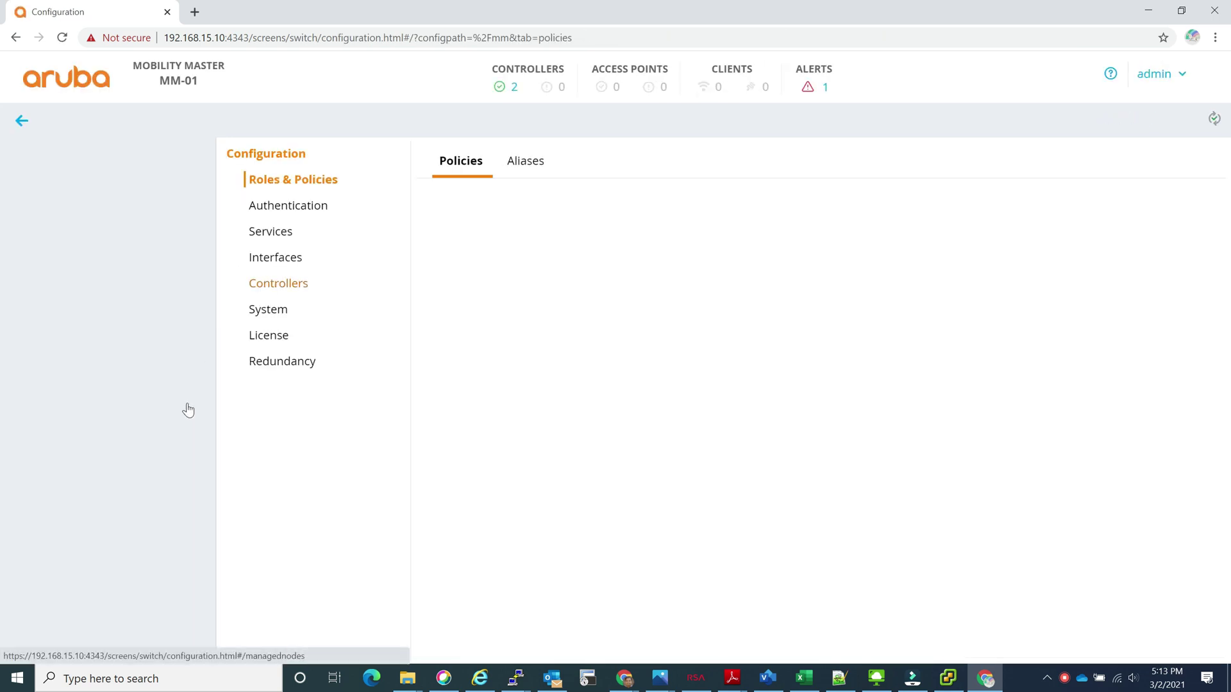
Step: Show the Global License Pool usage broken down by group on the License page
click(269, 335)
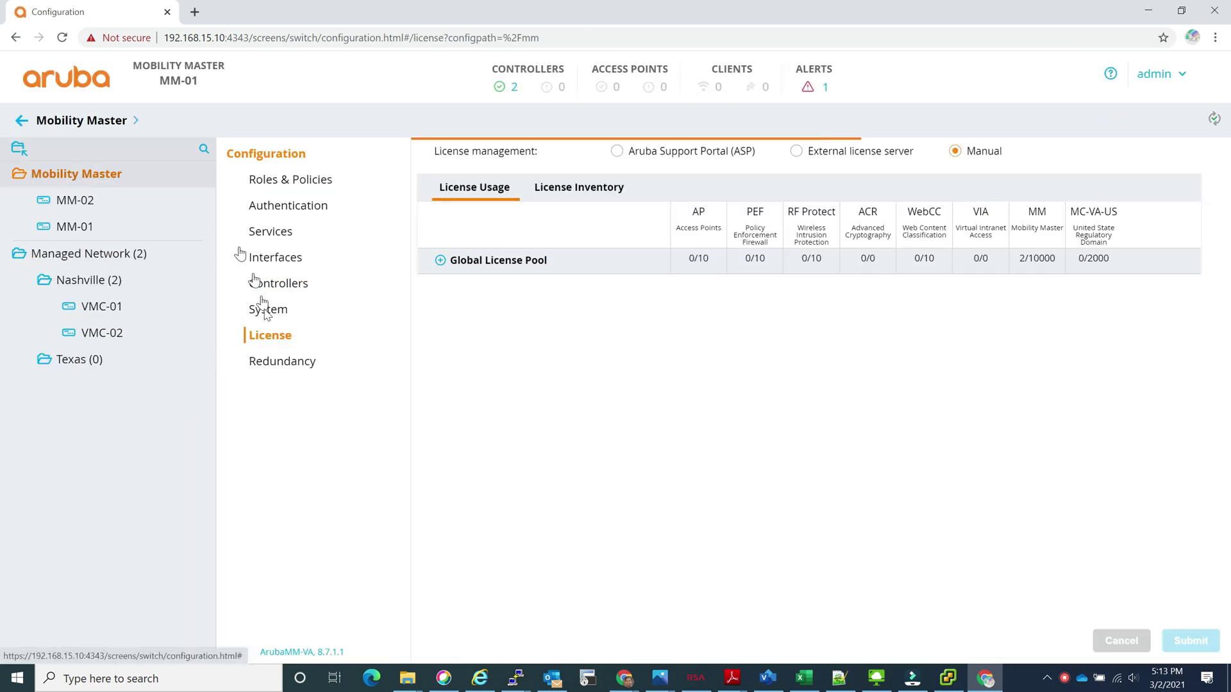
click(514, 255)
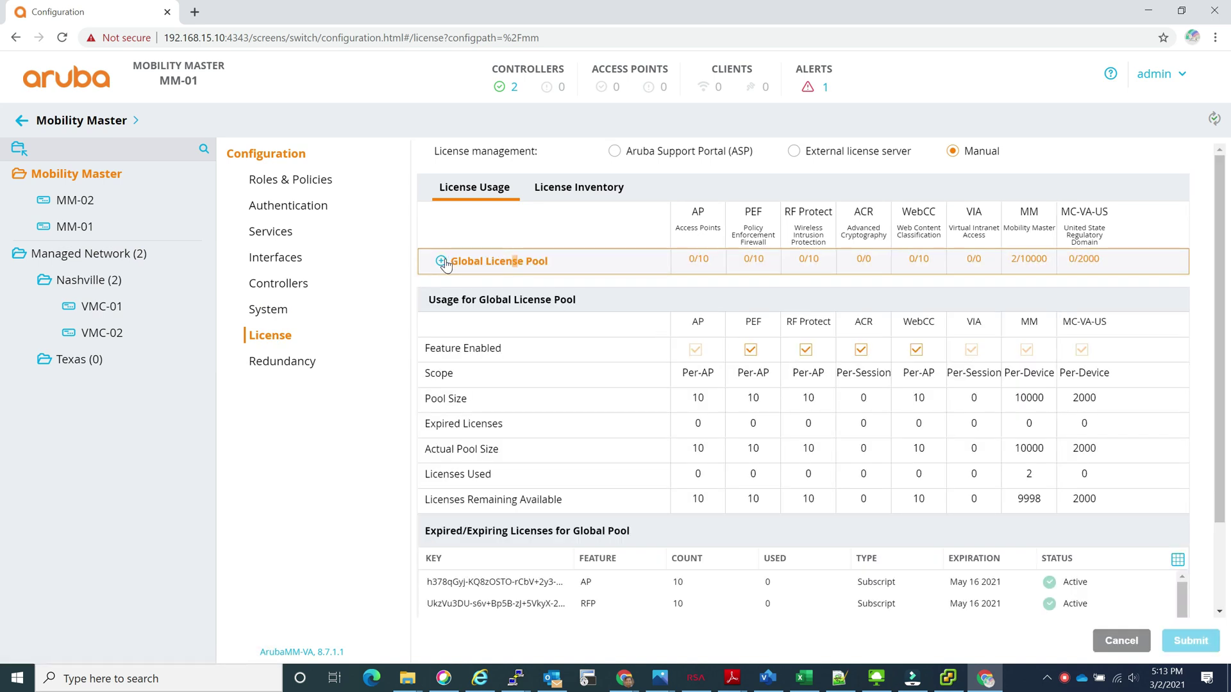
click(441, 262)
Step: Highlight Nashville's 2 MM licenses, 0 MC-VA-US licenses, and the AP through WebCC columns
double_click(1034, 311)
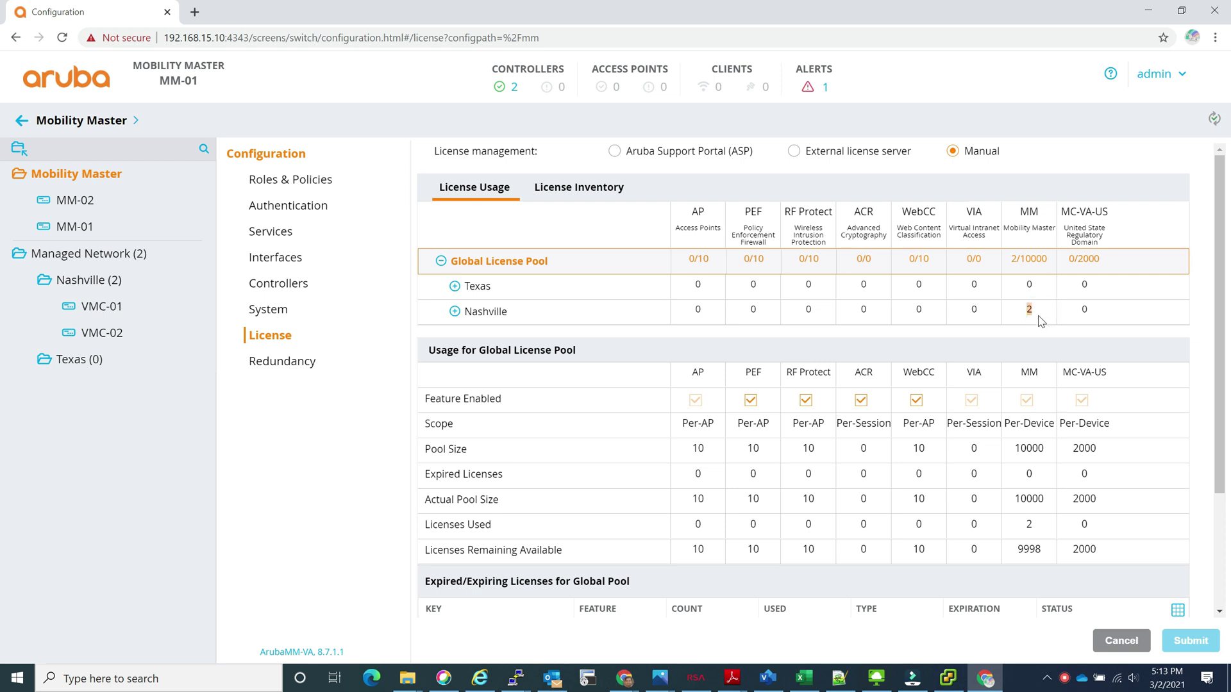
drag(1111, 211, 1067, 211)
drag(1093, 311, 1074, 315)
drag(1042, 311, 1022, 312)
drag(678, 207, 941, 228)
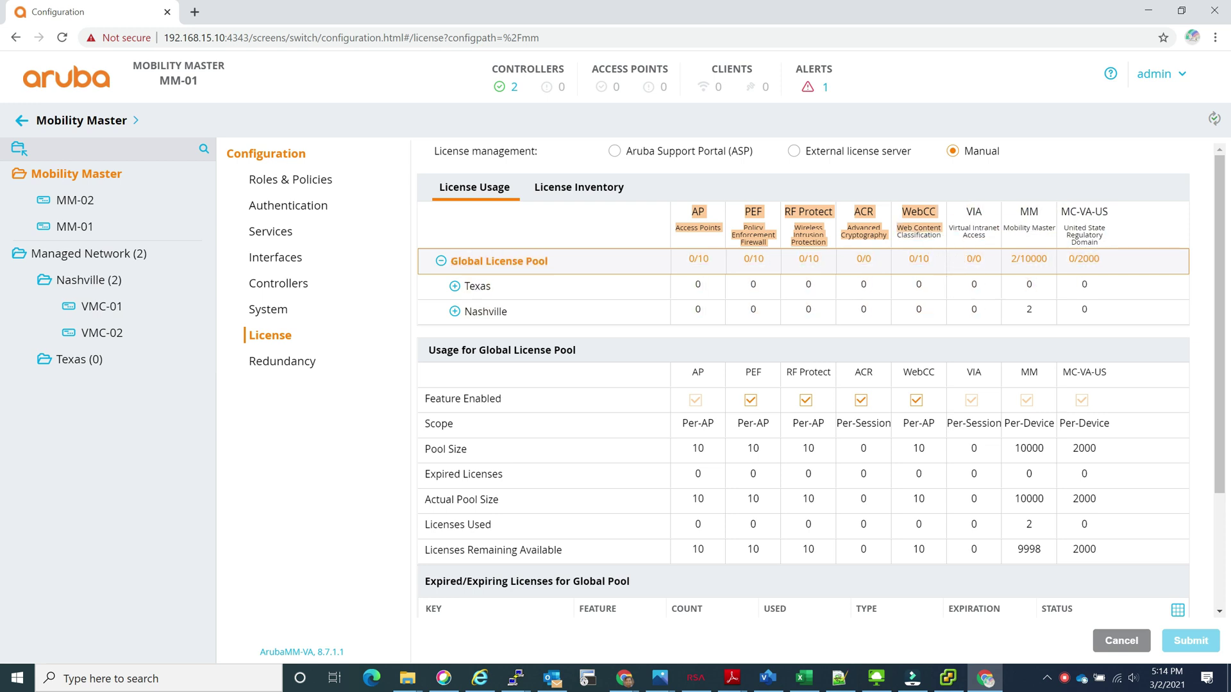